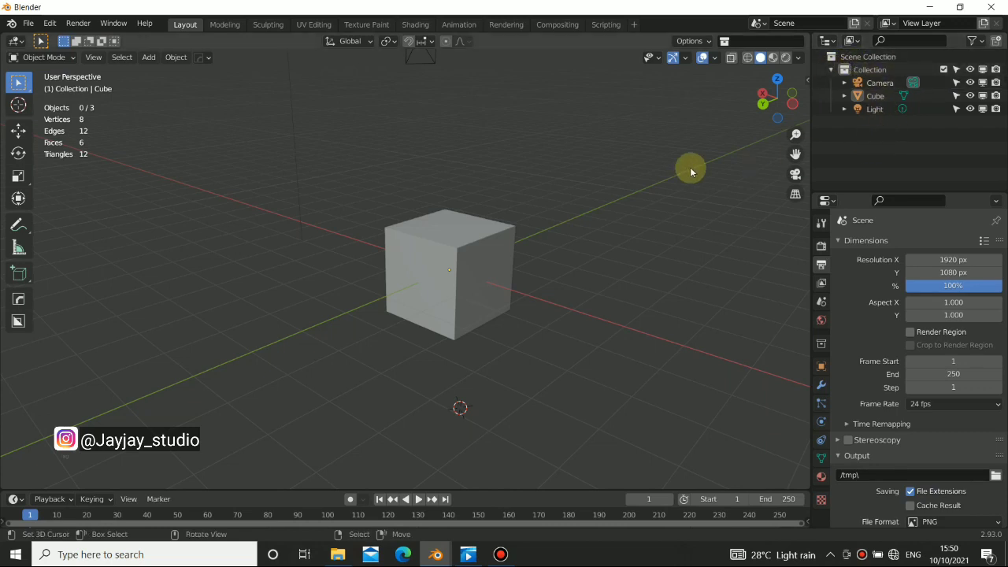
# Step: Add a cube at the 3D cursor and delete it again
pyautogui.moveTo(399, 290); pyautogui.dragTo(477, 260, button='middle')
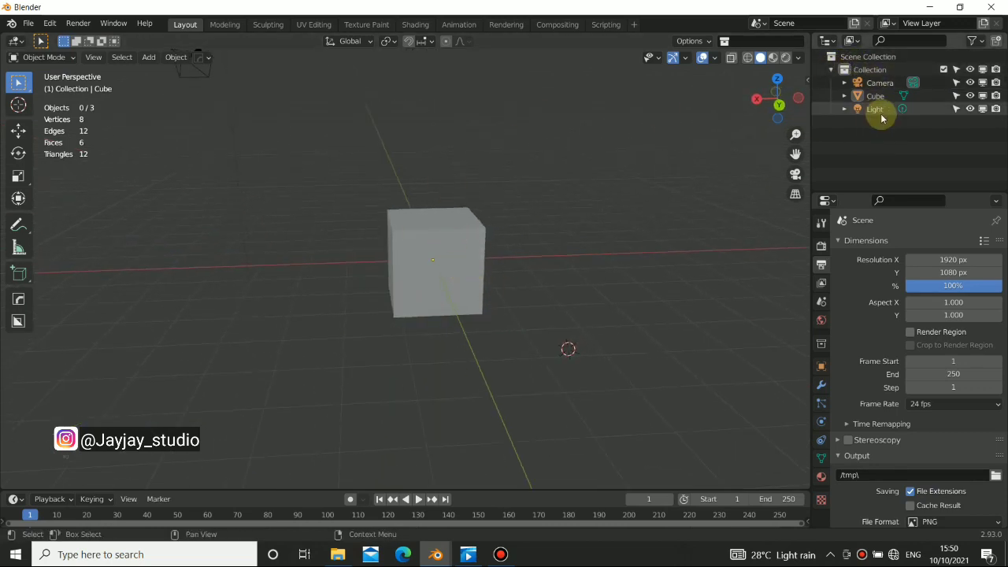
pyautogui.moveTo(883, 190); pyautogui.dragTo(882, 229)
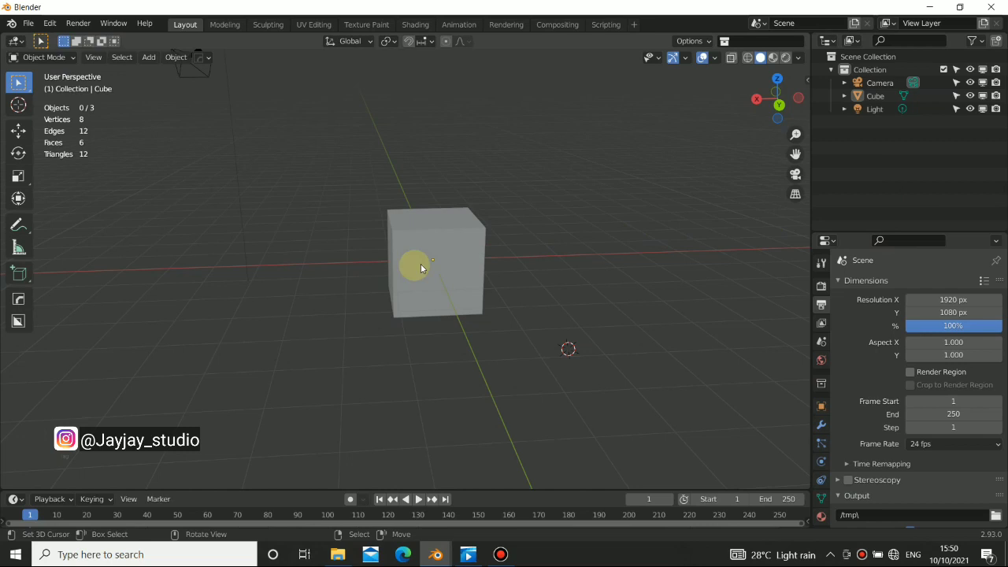
pyautogui.hotkey('shift', 'a')
pyautogui.press('Escape')
pyautogui.hotkey('shift', 'a')
pyautogui.moveTo(515, 254)
pyautogui.click(574, 263)
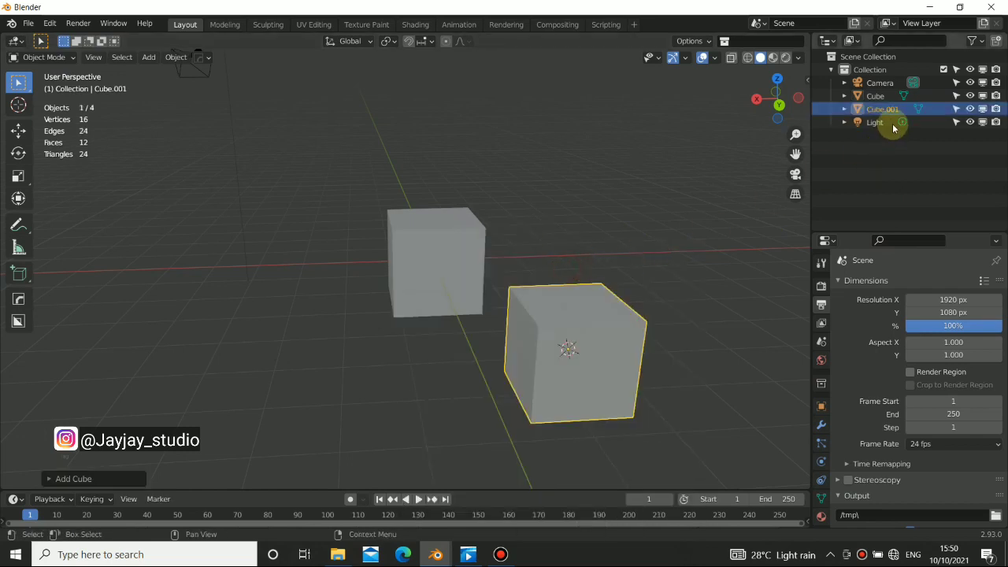
pyautogui.moveTo(581, 341); pyautogui.dragTo(388, 267, button='middle')
pyautogui.press('Delete')
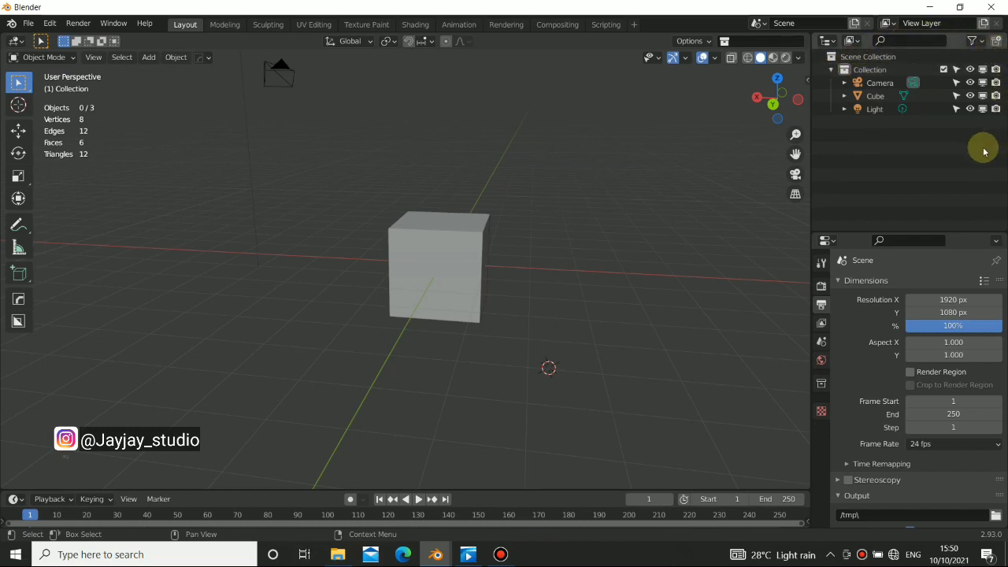
pyautogui.moveTo(834, 233); pyautogui.dragTo(849, 173)
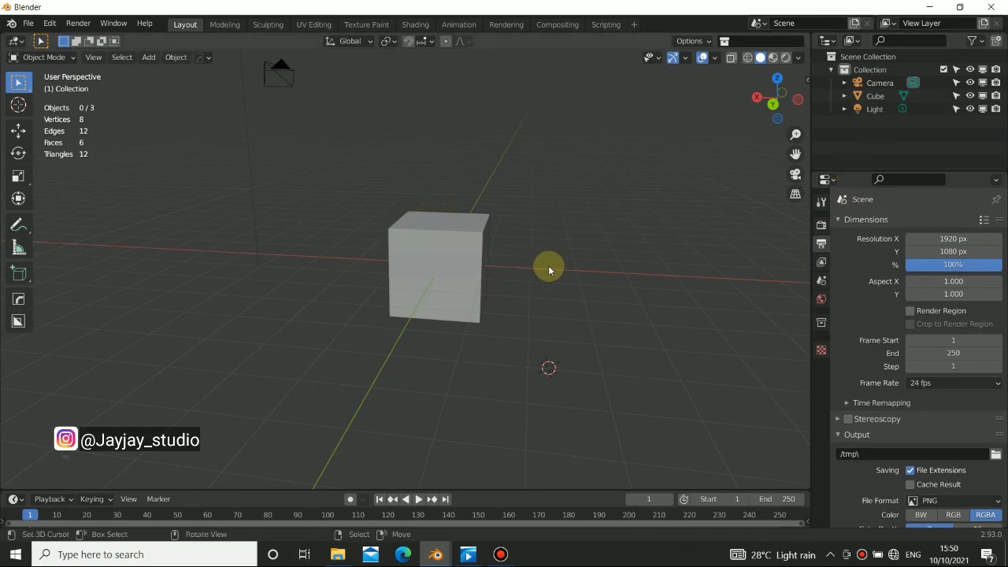
pyautogui.moveTo(425, 291); pyautogui.dragTo(493, 295, button='middle')
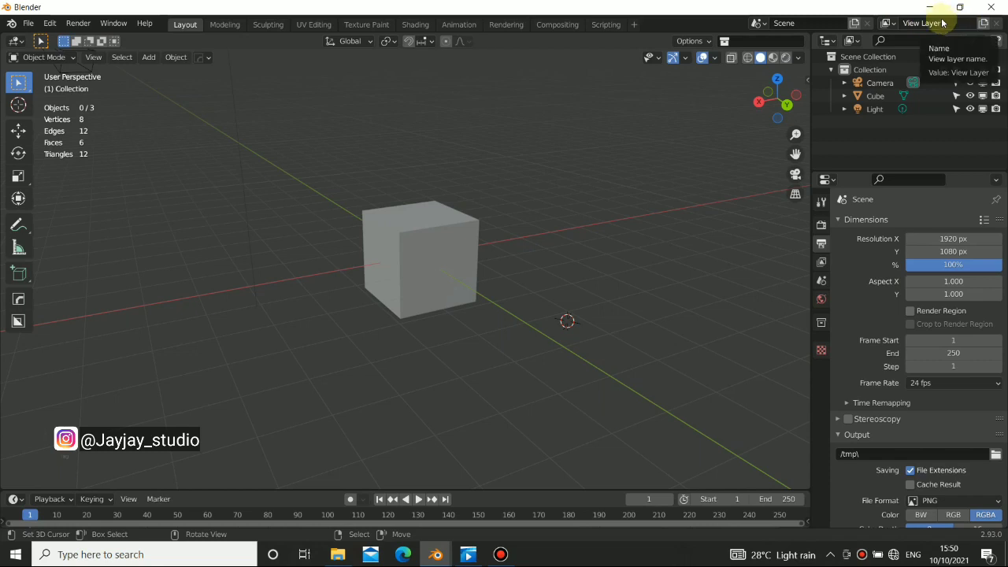
pyautogui.click(887, 24)
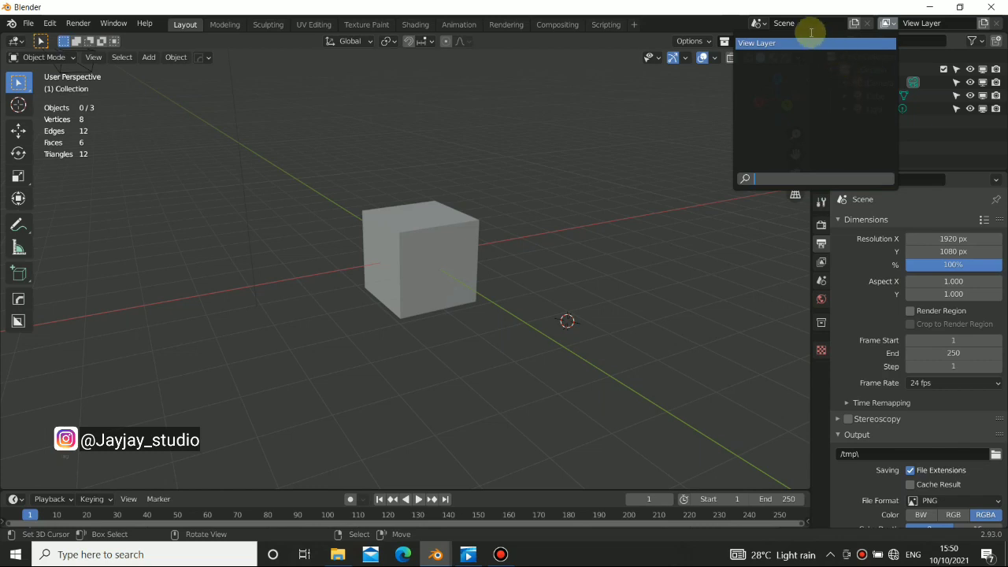
pyautogui.click(661, 183)
pyautogui.moveTo(569, 262); pyautogui.dragTo(413, 246, button='middle')
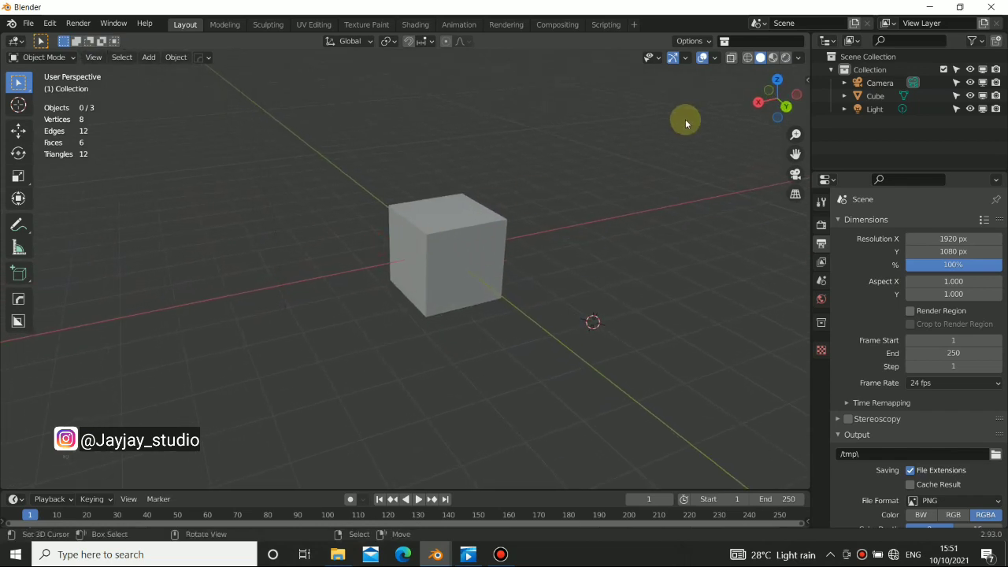
pyautogui.click(498, 554)
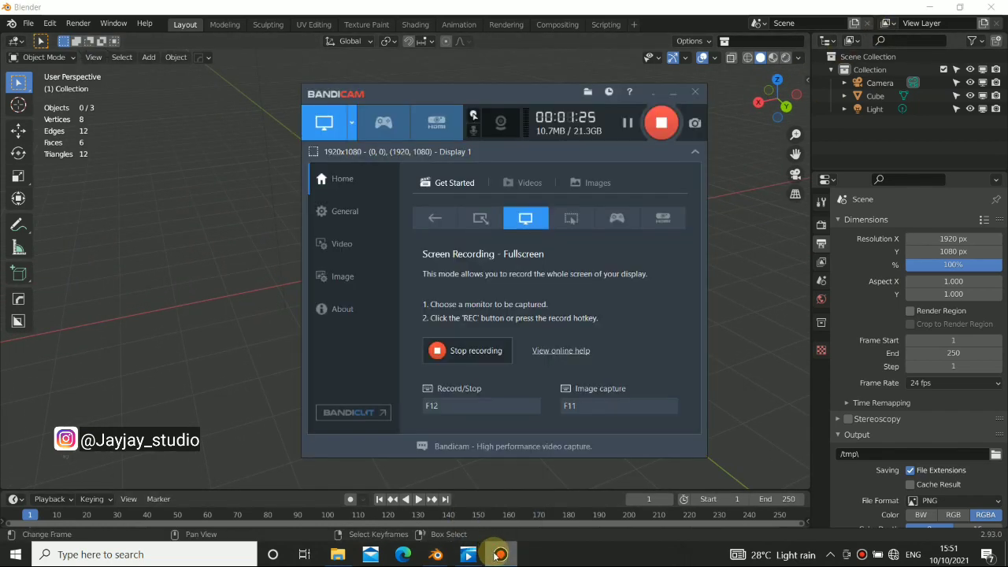
pyautogui.click(498, 555)
pyautogui.moveTo(639, 297); pyautogui.dragTo(407, 243, button='middle')
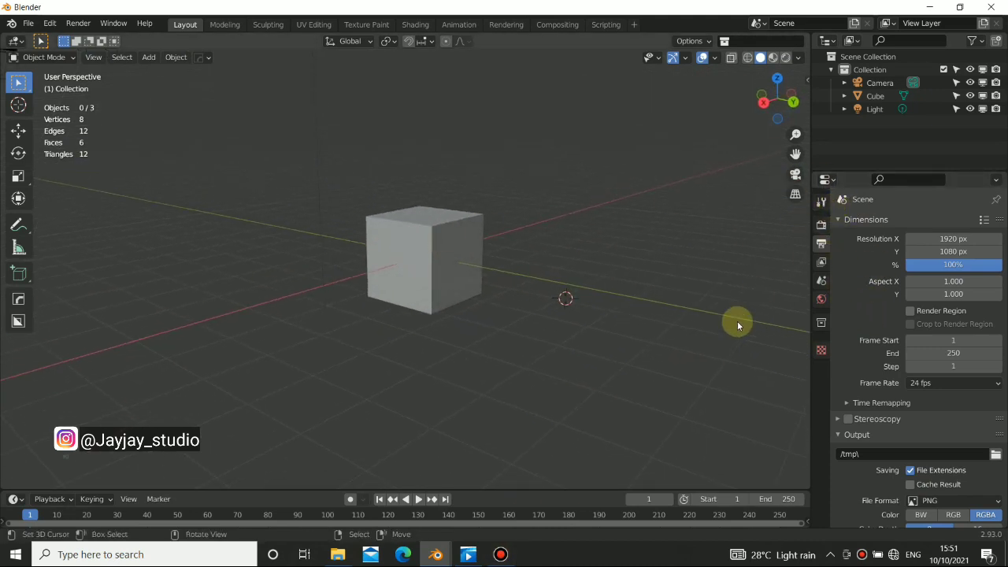
# Step: Examine the Data, Light, Effects and Cryptomatte passes offered in the view layer properties for Eevee
pyautogui.click(821, 263)
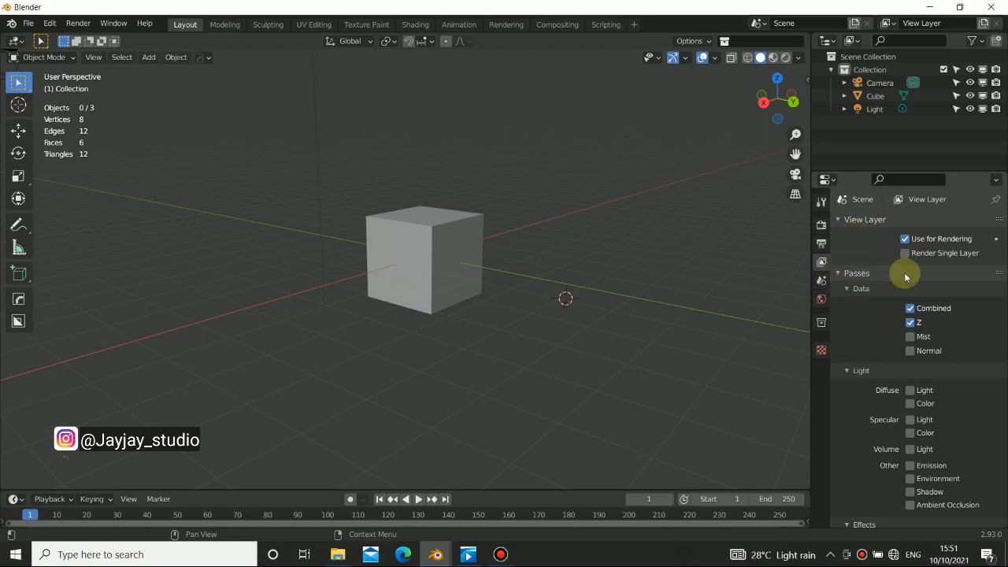
pyautogui.scroll(-4, 874, 282)
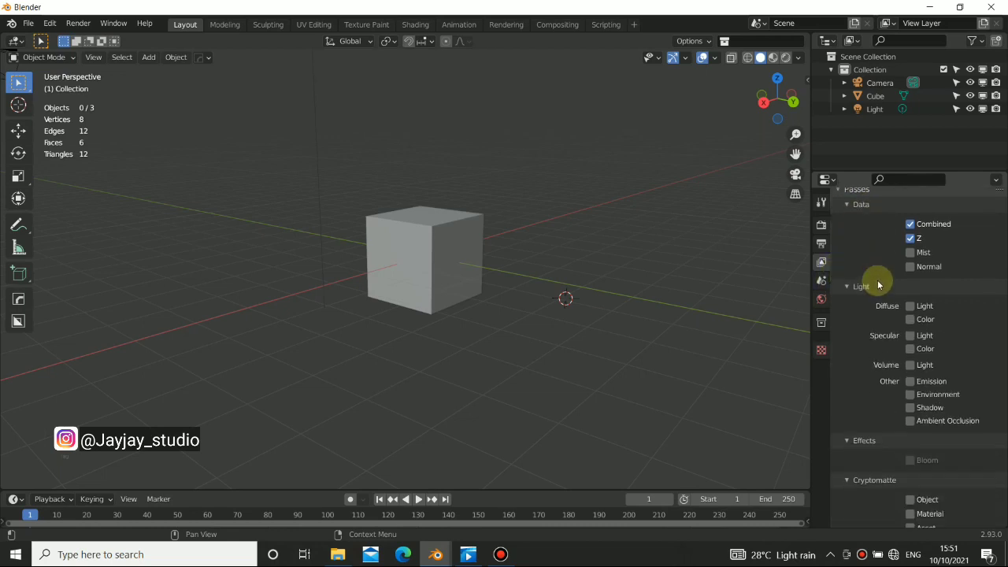
pyautogui.moveTo(911, 412); pyautogui.dragTo(913, 351, button='middle')
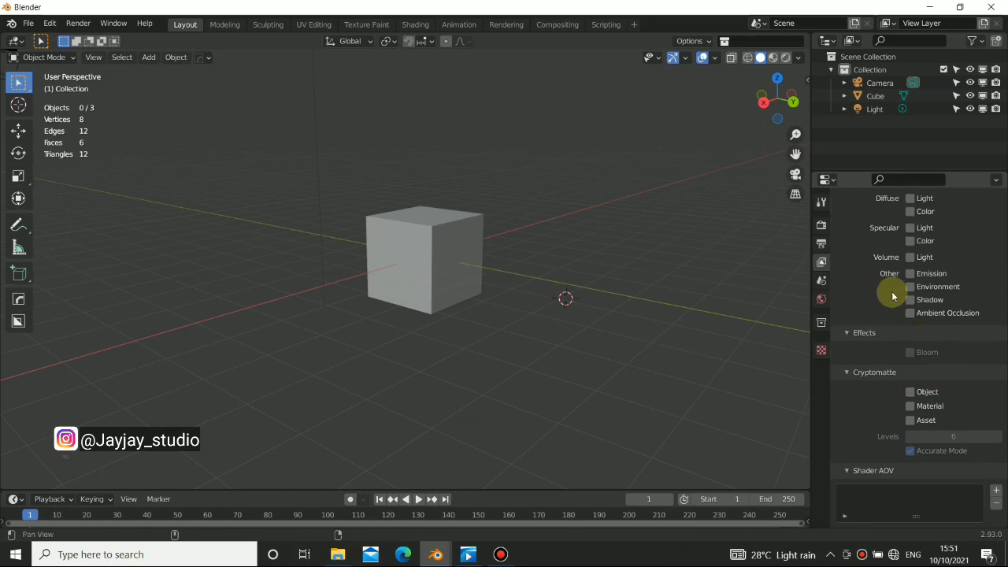
pyautogui.scroll(4, 890, 292)
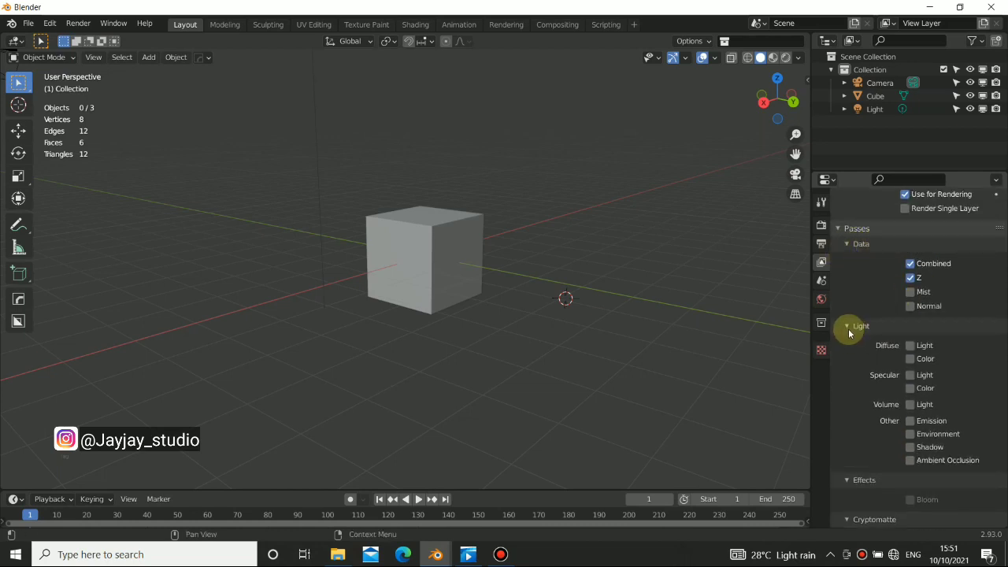
pyautogui.scroll(-3, 881, 346)
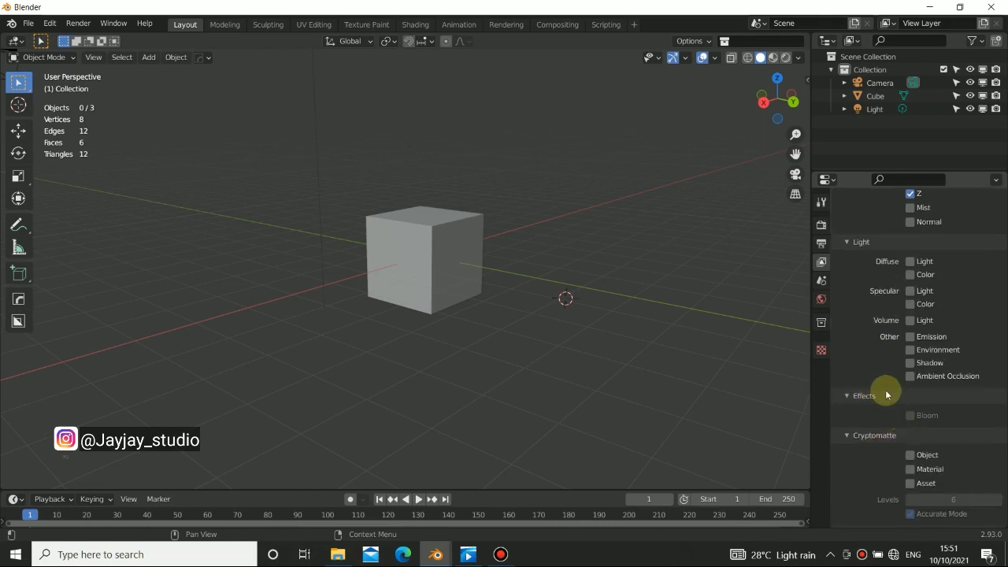
pyautogui.scroll(5, 889, 349)
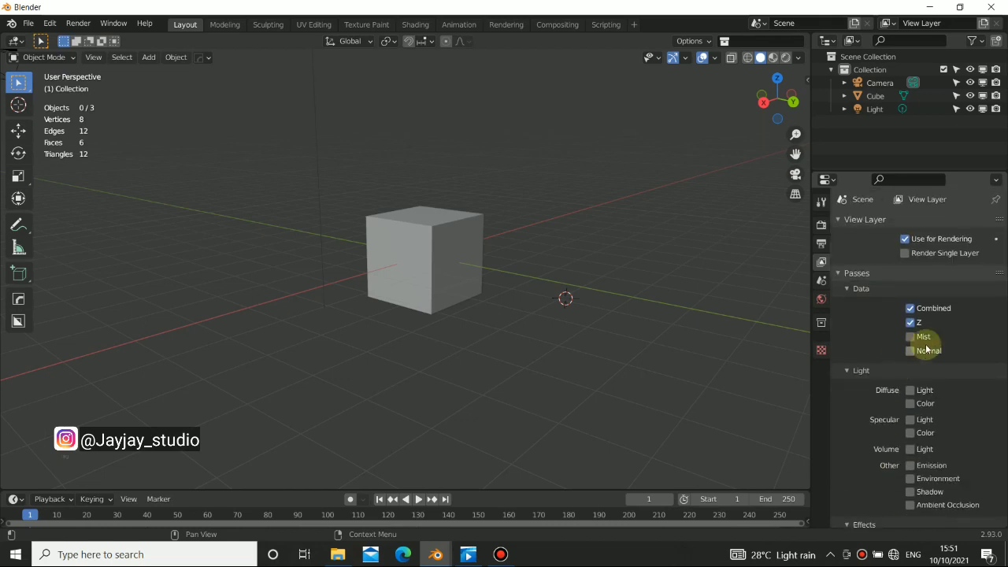
# Step: Switch the scene's render engine to Cycles
pyautogui.click(821, 223)
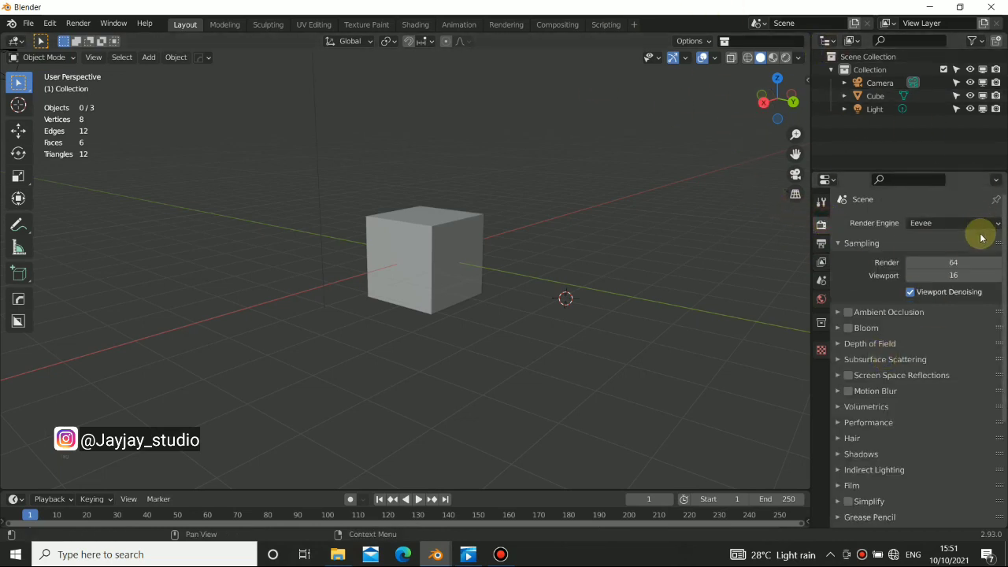
pyautogui.moveTo(400, 258); pyautogui.dragTo(495, 272, button='middle')
pyautogui.click(913, 223)
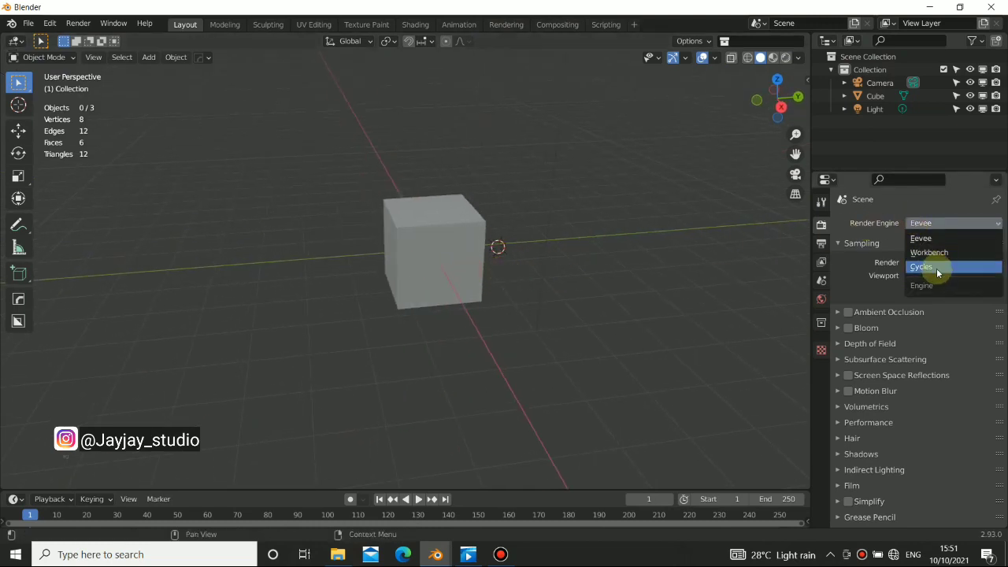
pyautogui.click(937, 271)
pyautogui.moveTo(538, 328); pyautogui.dragTo(429, 268, button='middle')
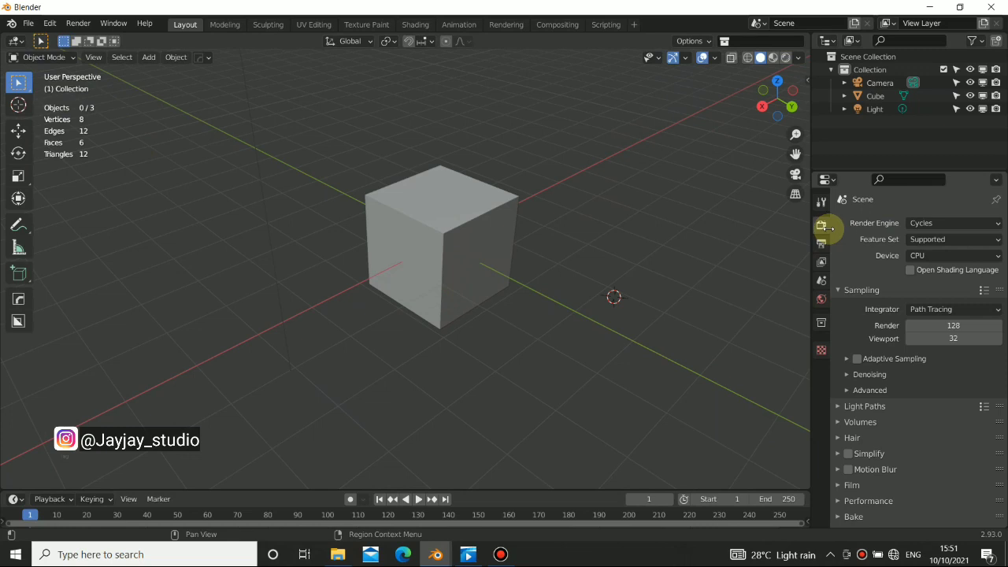
# Step: Examine the Data and Light passes offered in the view layer properties for Cycles
pyautogui.moveTo(373, 316); pyautogui.dragTo(826, 261, button='middle')
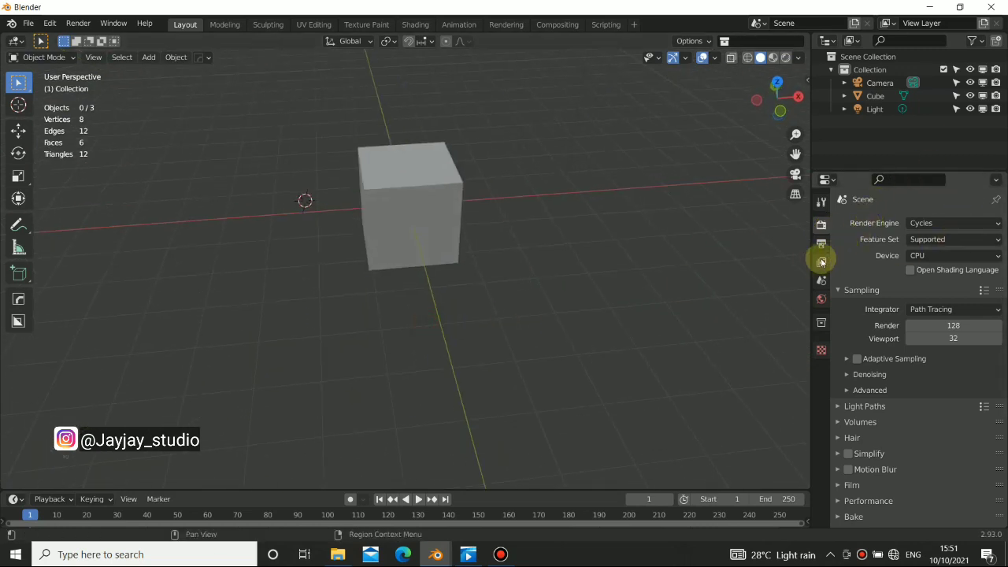
pyautogui.click(822, 262)
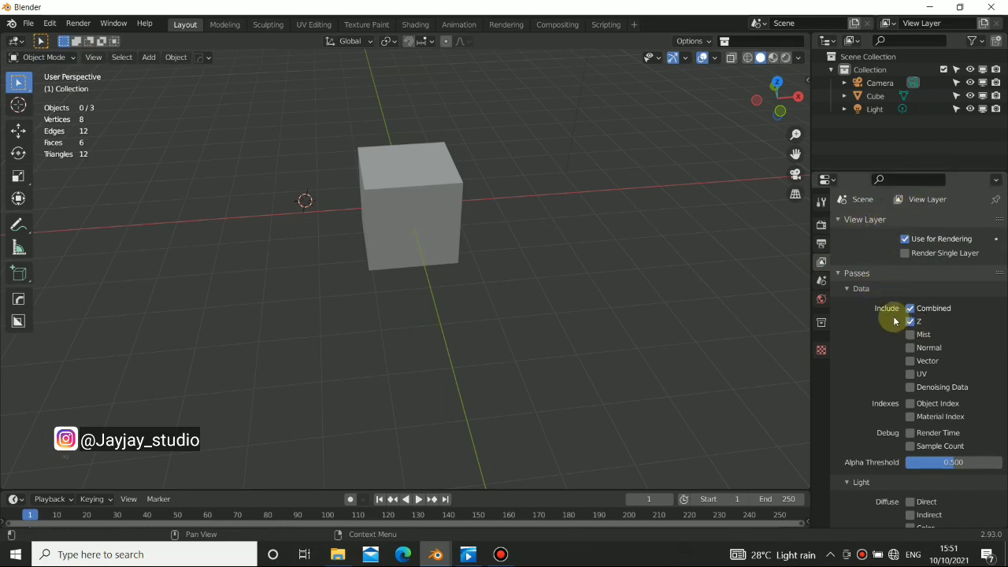
pyautogui.scroll(-4, 927, 337)
pyautogui.scroll(-3, 918, 340)
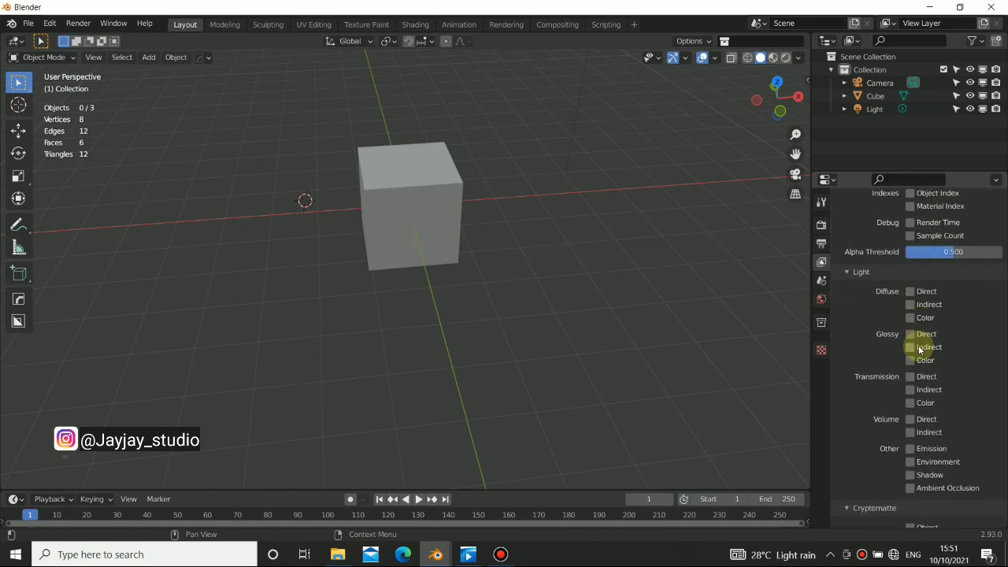
pyautogui.scroll(-3, 918, 360)
pyautogui.scroll(3, 922, 387)
pyautogui.scroll(6, 922, 386)
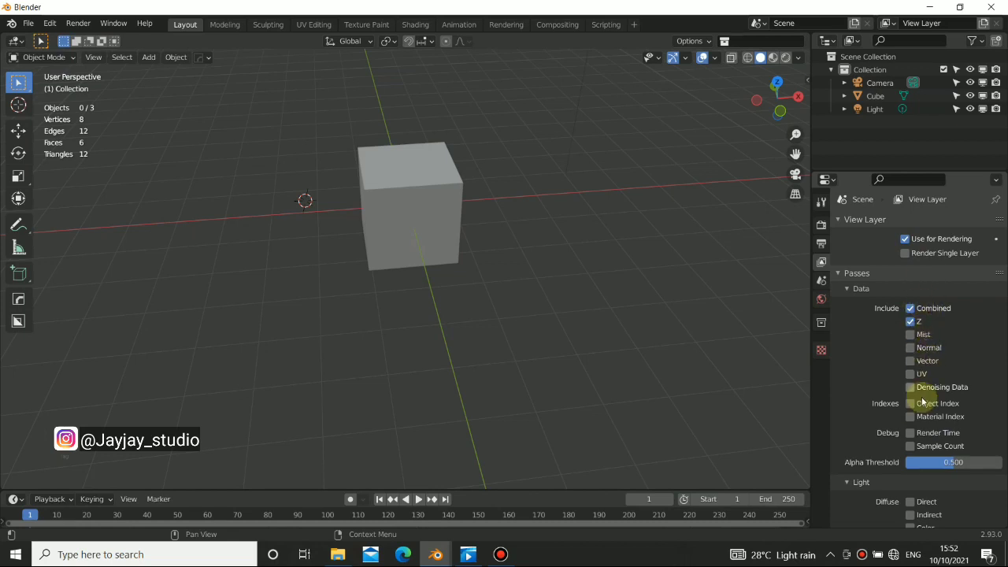
pyautogui.scroll(-5, 918, 383)
pyautogui.scroll(5, 918, 383)
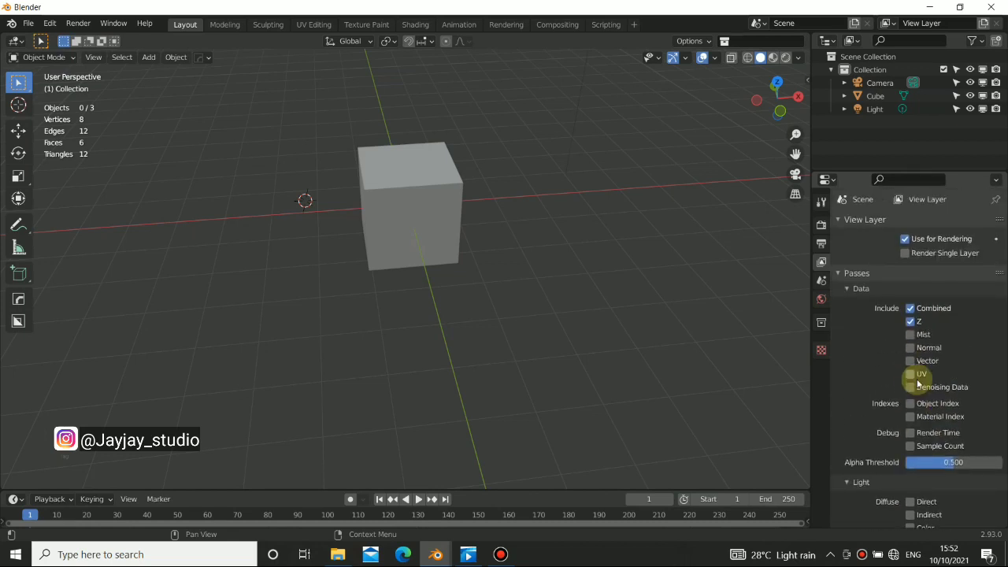
pyautogui.scroll(-5, 918, 383)
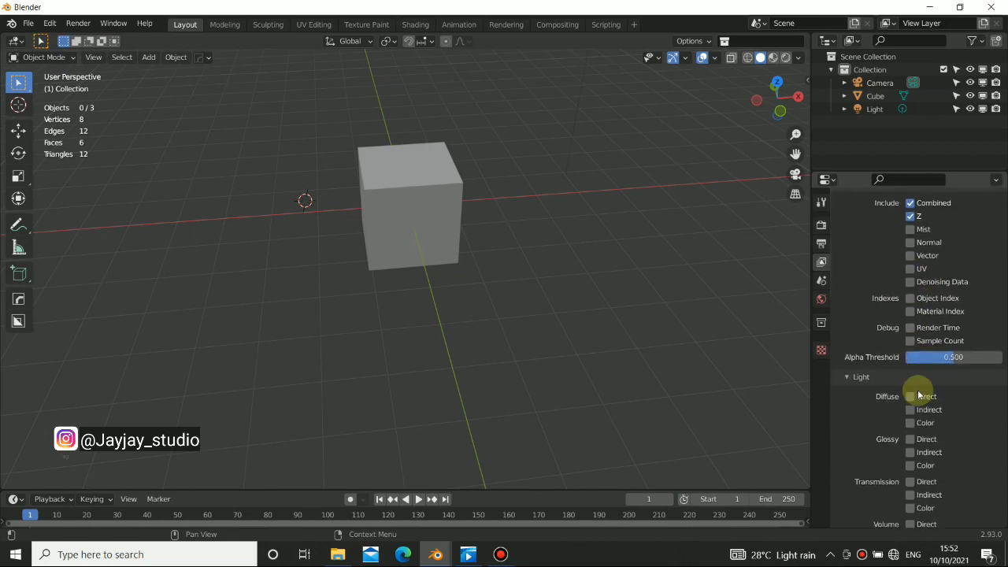
pyautogui.scroll(5, 919, 383)
pyautogui.moveTo(351, 365); pyautogui.dragTo(459, 331, button='middle')
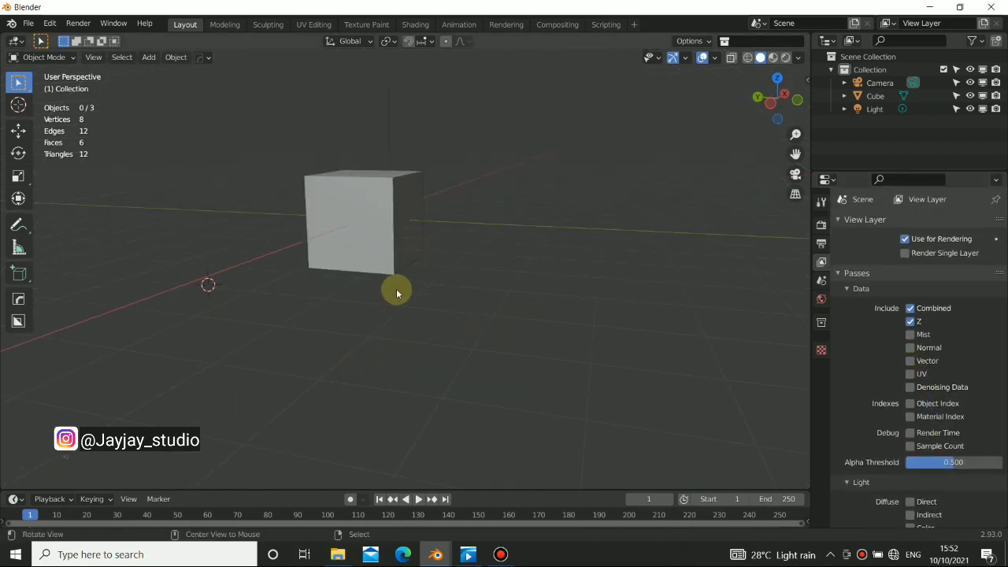
pyautogui.moveTo(396, 288); pyautogui.dragTo(432, 289, button='middle')
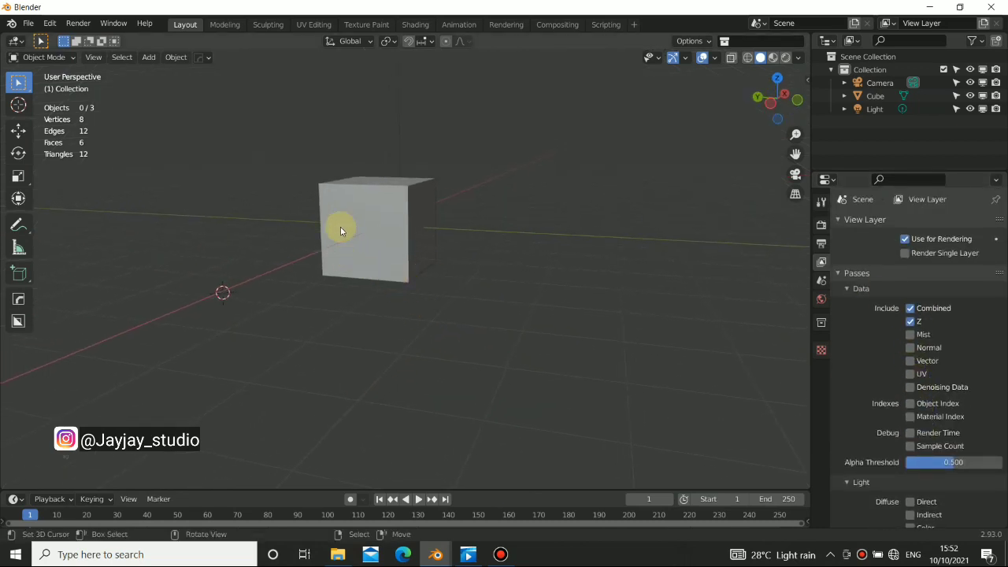
pyautogui.hotkey('shift', 'a')
pyautogui.moveTo(340, 226)
pyautogui.click(392, 226)
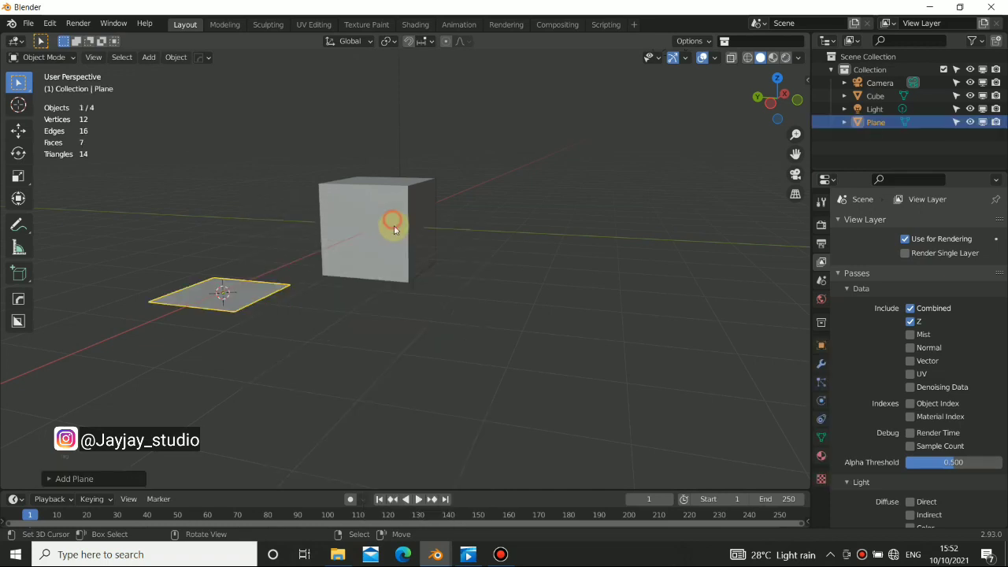
pyautogui.rightClick(362, 282)
pyautogui.click(437, 273)
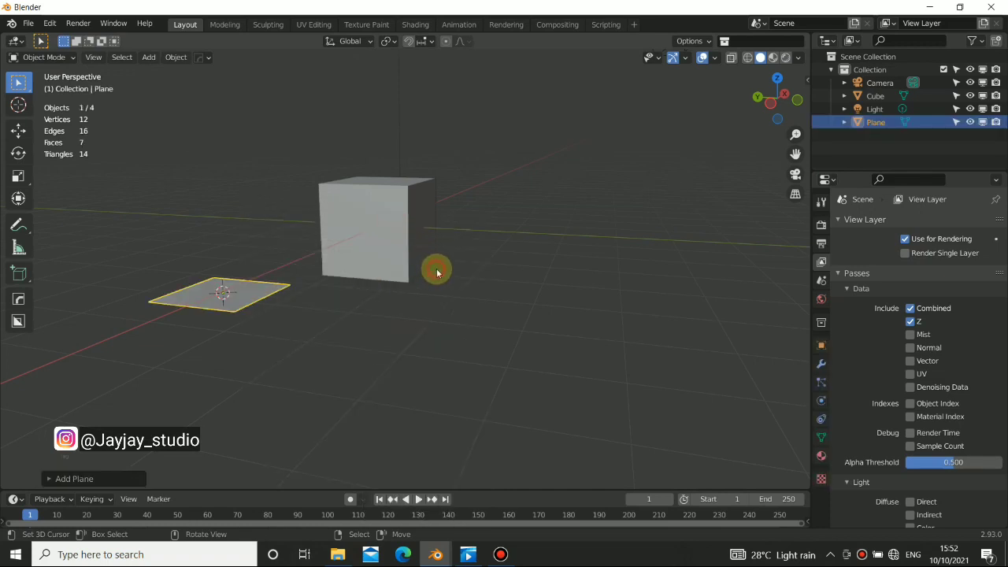
pyautogui.press('Delete')
# Step: Reset the 3D cursor to the world origin, then add a plane there and scale it up into a floor
pyautogui.hotkey('shift', 's')
pyautogui.hotkey('shift', 's')
pyautogui.click(325, 356)
pyautogui.hotkey('shift', 'a')
pyautogui.click(482, 264)
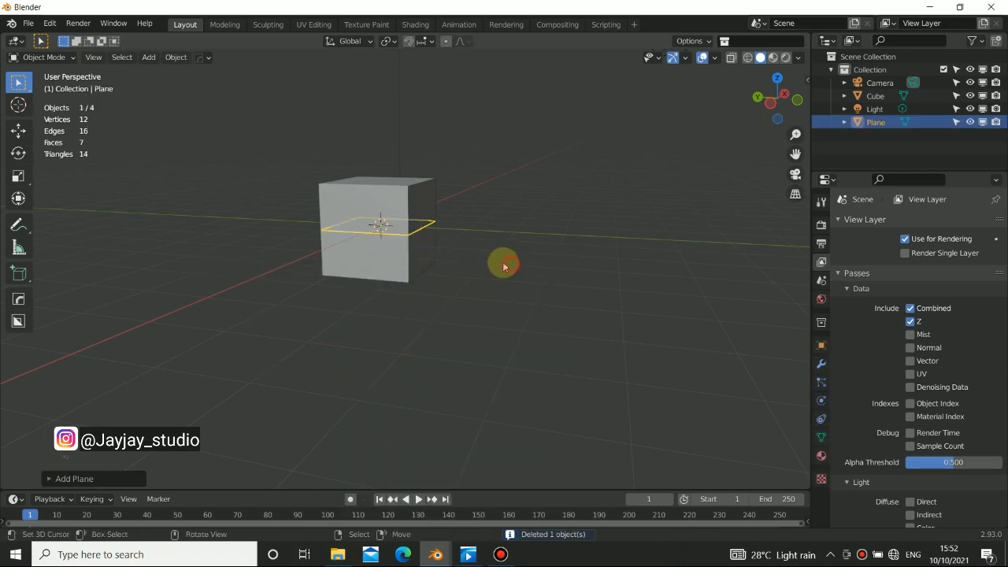
pyautogui.press('s')
pyautogui.click(703, 330)
# Step: Move the cube up along Z until it rests on the plane, and clear the selection
pyautogui.moveTo(703, 331); pyautogui.dragTo(268, 150, button='middle')
pyautogui.click(358, 191)
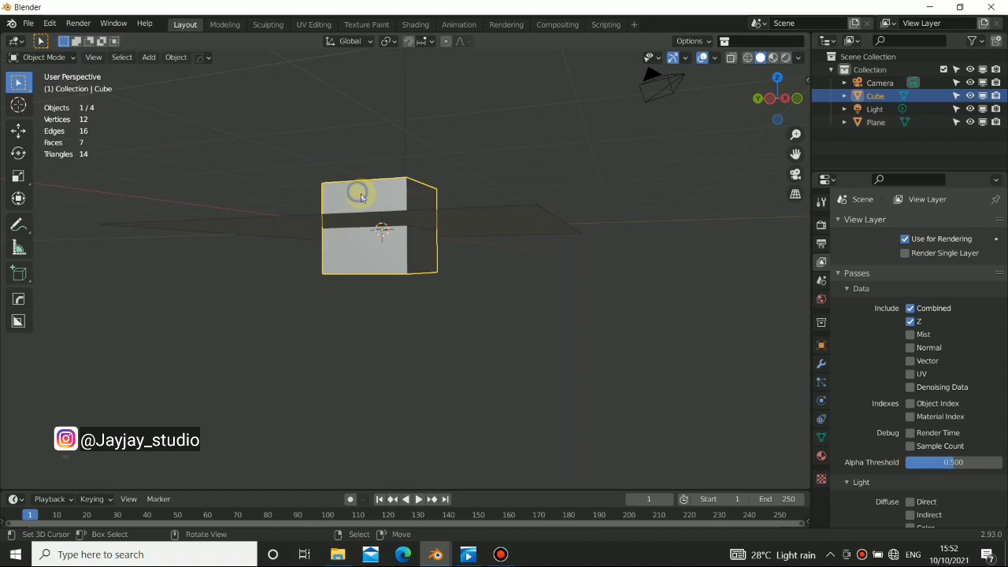
pyautogui.click(18, 129)
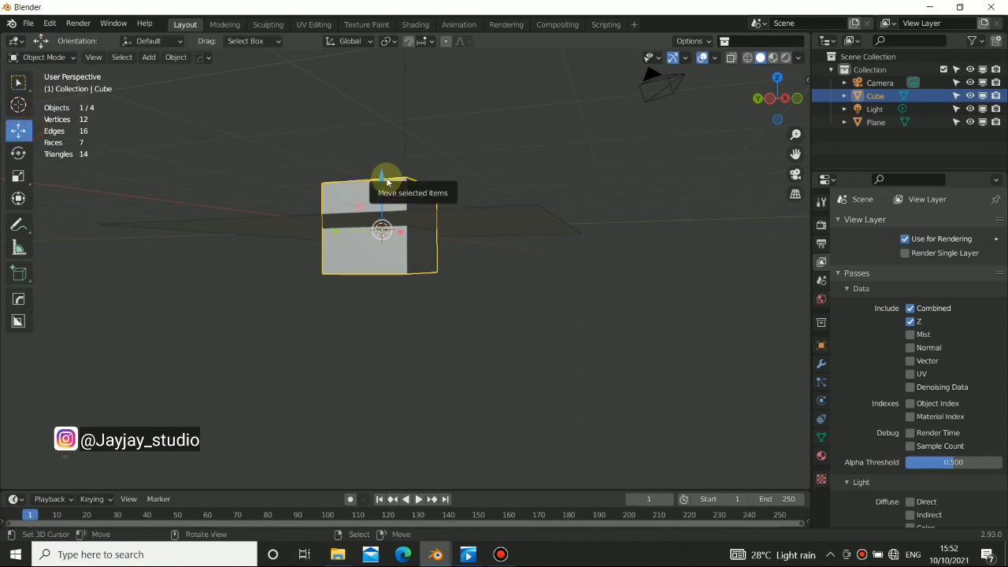
pyautogui.moveTo(386, 182); pyautogui.dragTo(387, 140)
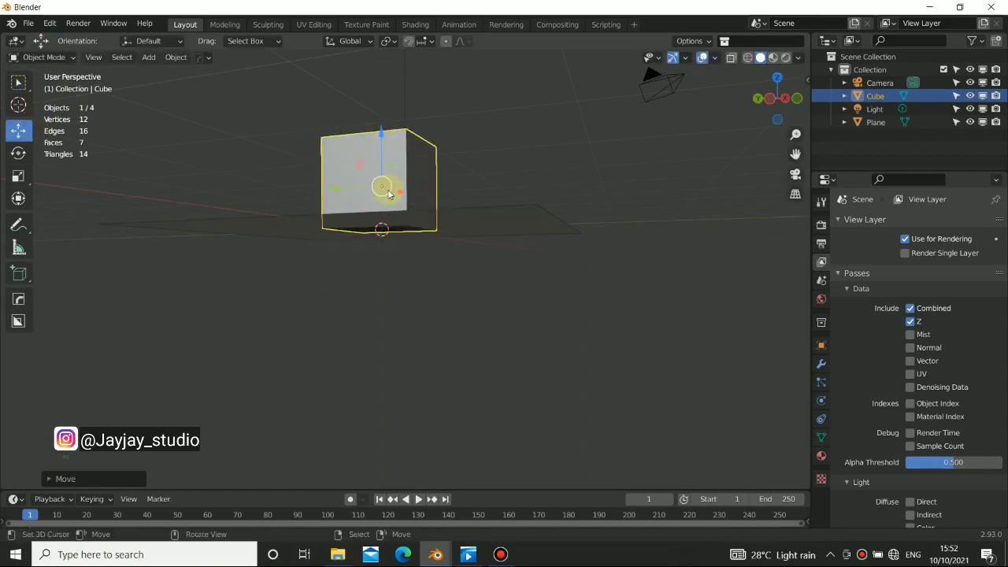
pyautogui.moveTo(387, 191); pyautogui.dragTo(415, 267, button='middle')
pyautogui.hotkey('alt', 'a')
# Step: Align the camera to an angled view from above that frames the cube on the plane
pyautogui.moveTo(275, 243); pyautogui.dragTo(359, 238, button='middle')
pyautogui.press('KP_0')
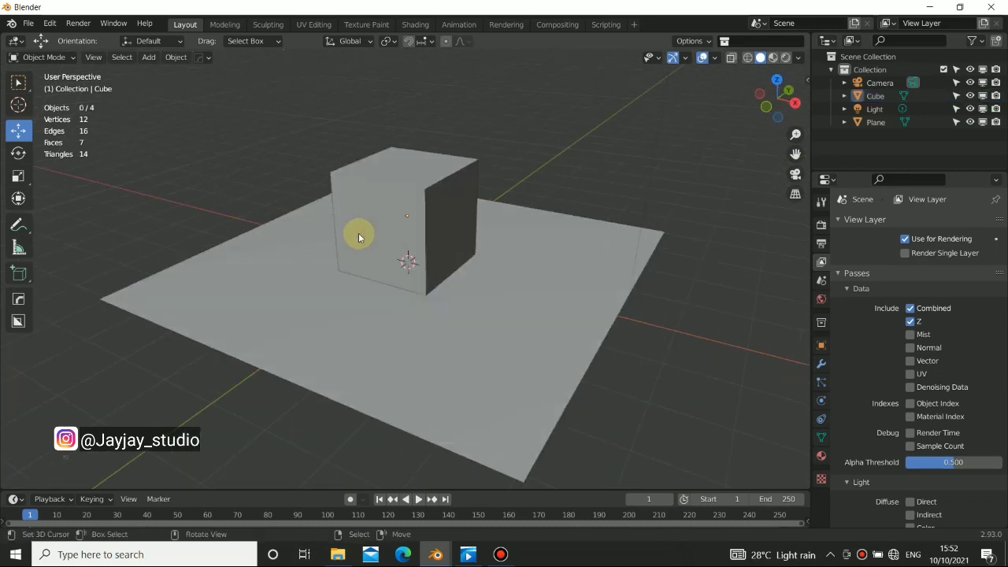
pyautogui.moveTo(359, 259); pyautogui.dragTo(333, 288, button='middle')
pyautogui.press('ctrl+alt+KP_0')
pyautogui.moveTo(259, 274); pyautogui.dragTo(303, 295, button='middle')
pyautogui.press('ctrl+alt+KP_0')
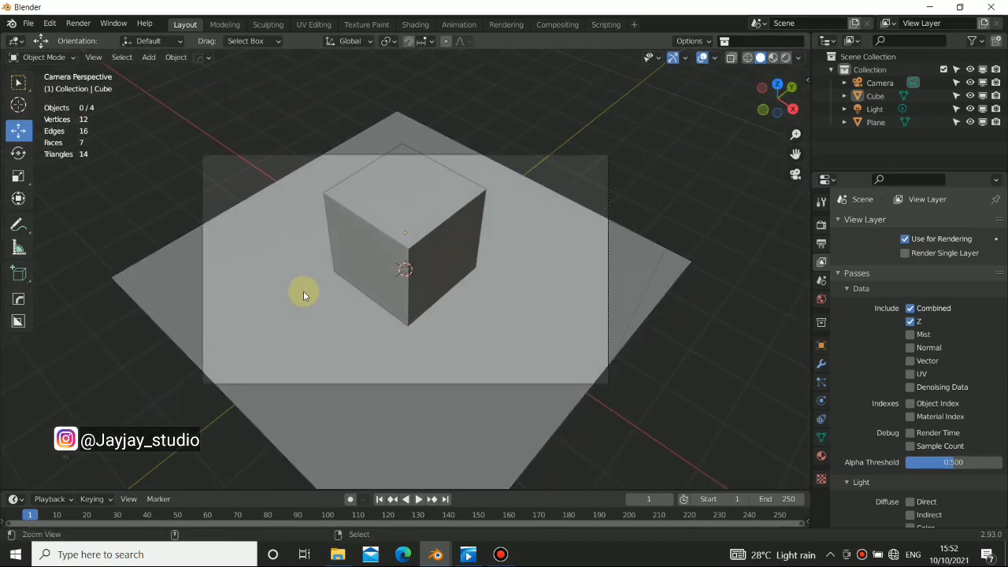
# Step: Show the viewport in rendered shading and set Cycles to GPU Compute with adaptive sampling enabled
pyautogui.click(785, 58)
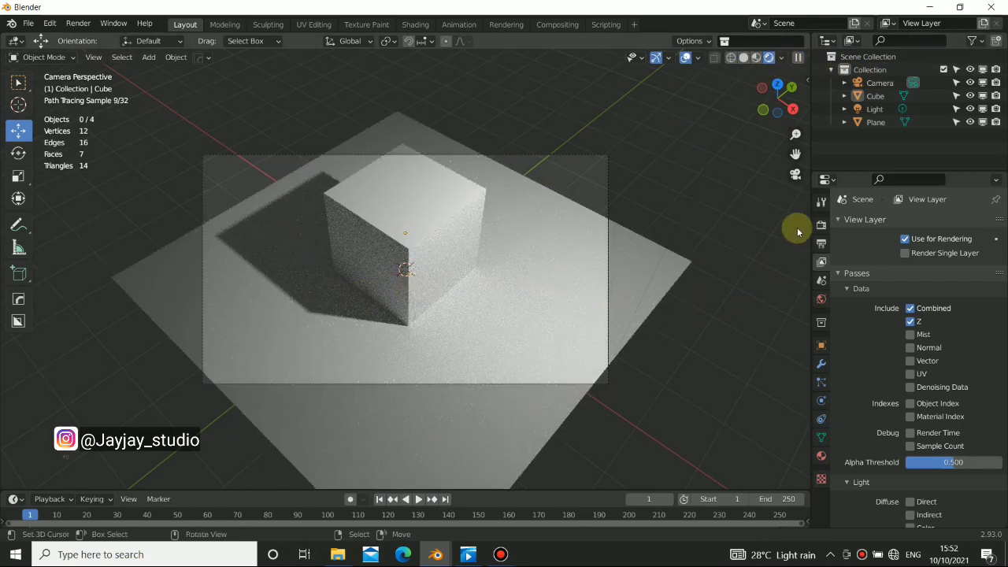
pyautogui.click(820, 224)
pyautogui.click(936, 255)
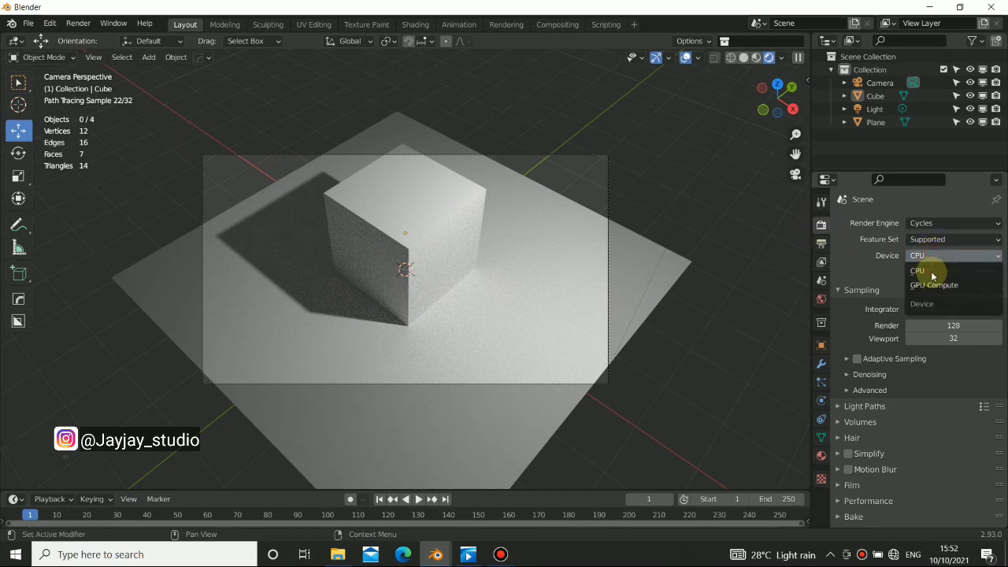
pyautogui.click(933, 285)
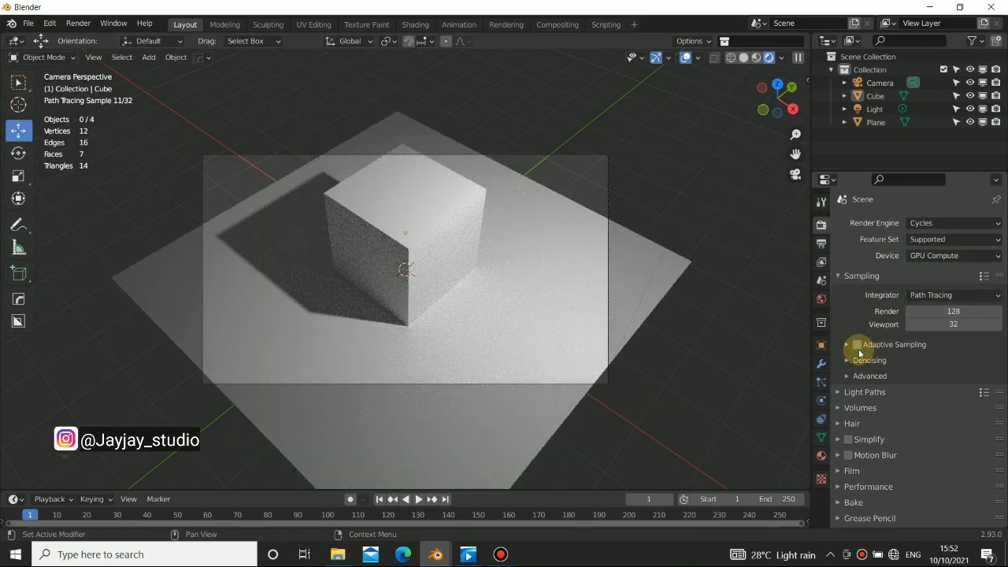
pyautogui.click(856, 344)
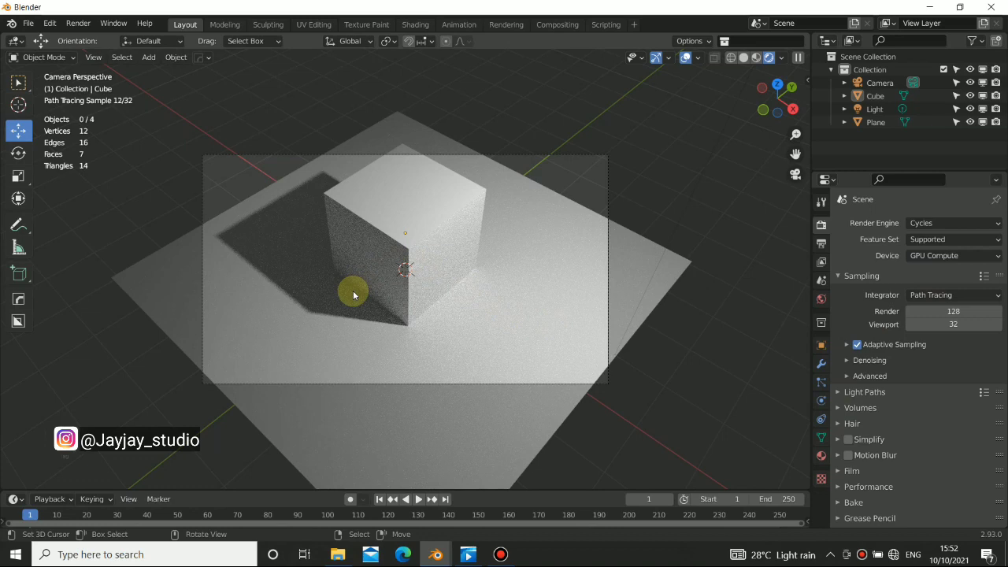
# Step: Examine the rendered cube and plane from a new angle and review the view layer's Data, Light and Cryptomatte passes
pyautogui.moveTo(356, 290); pyautogui.dragTo(551, 231, button='middle')
pyautogui.moveTo(430, 250); pyautogui.dragTo(598, 166, button='middle')
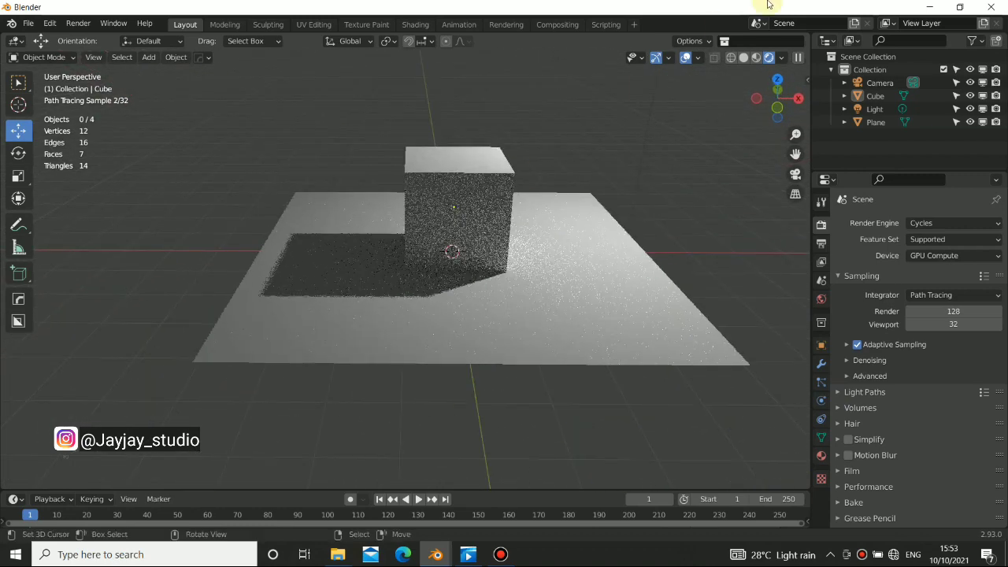
pyautogui.click(784, 59)
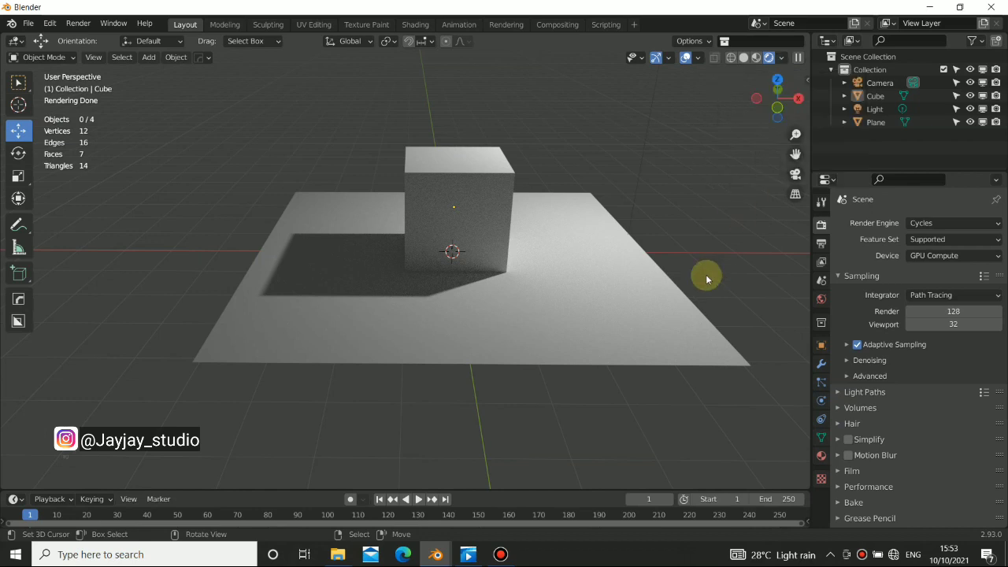
pyautogui.click(823, 262)
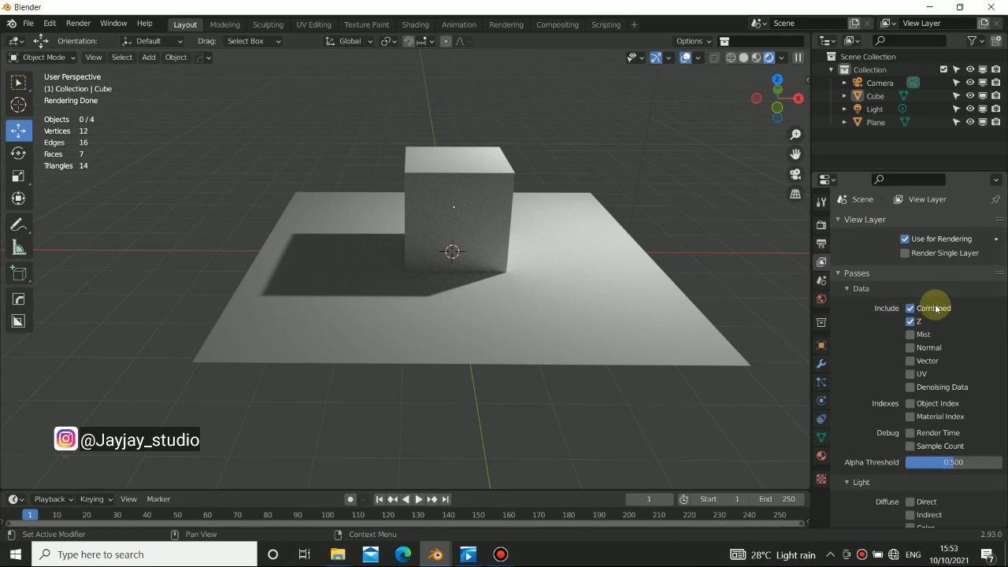
pyautogui.scroll(-8, 893, 359)
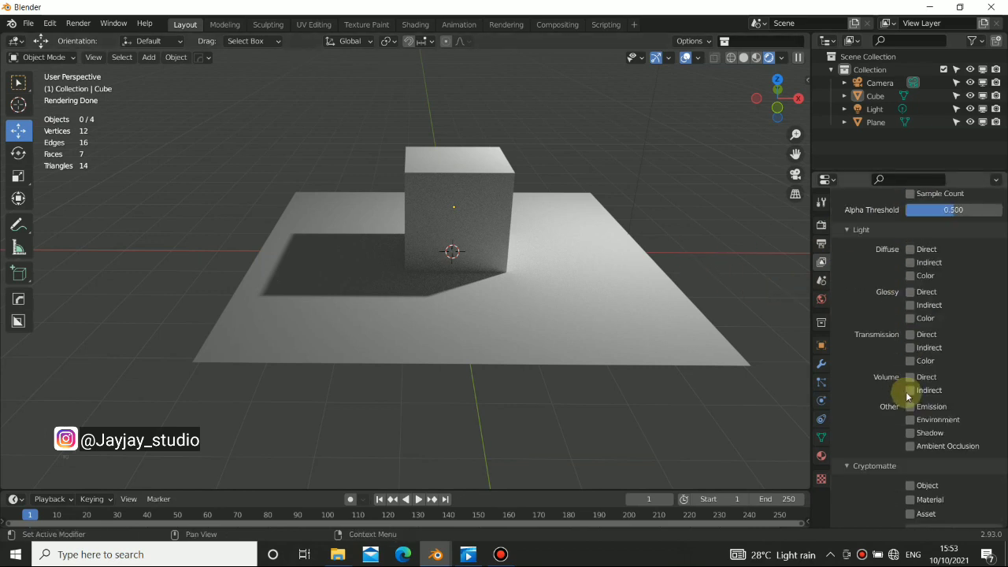
pyautogui.scroll(-3, 913, 354)
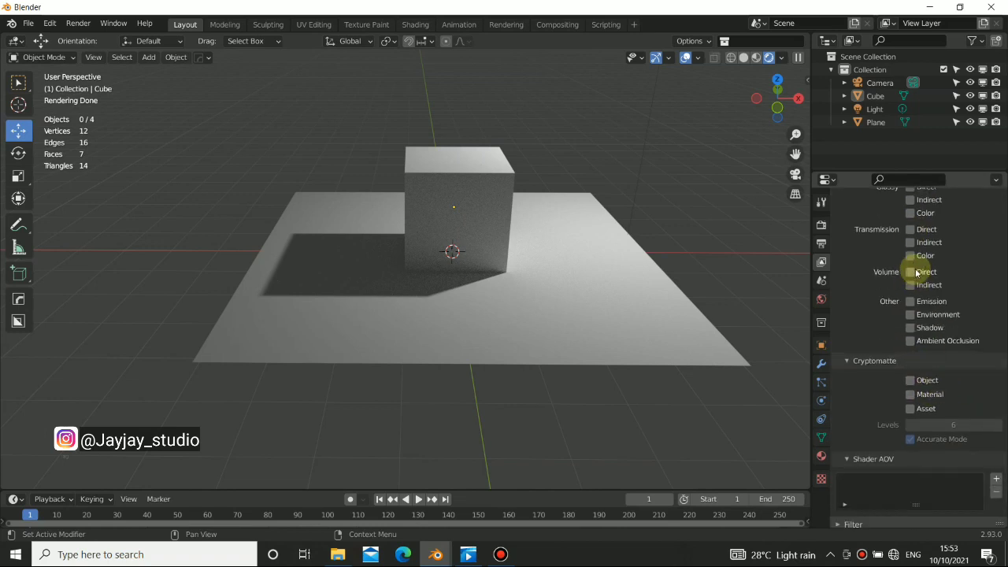
pyautogui.scroll(5, 916, 272)
# Step: Preview the Emission render pass in the viewport while the scene has no emissive object
pyautogui.moveTo(472, 263)
pyautogui.mouseDown(button='middle')
pyautogui.moveTo(450, 288)
pyautogui.moveTo(508, 296)
pyautogui.moveTo(464, 304)
pyautogui.moveTo(506, 218)
pyautogui.mouseUp(button='middle')
pyautogui.click(782, 60)
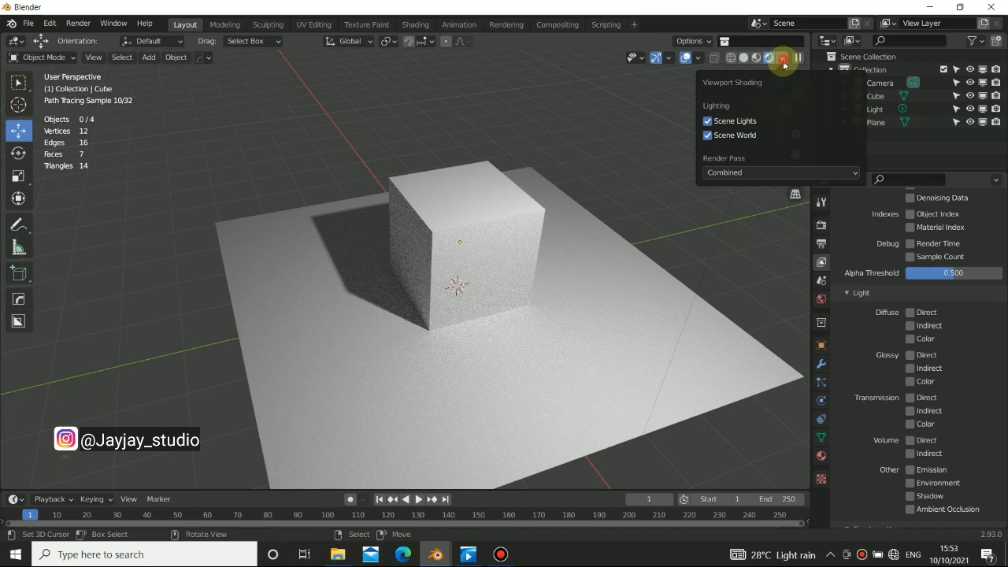
pyautogui.click(732, 173)
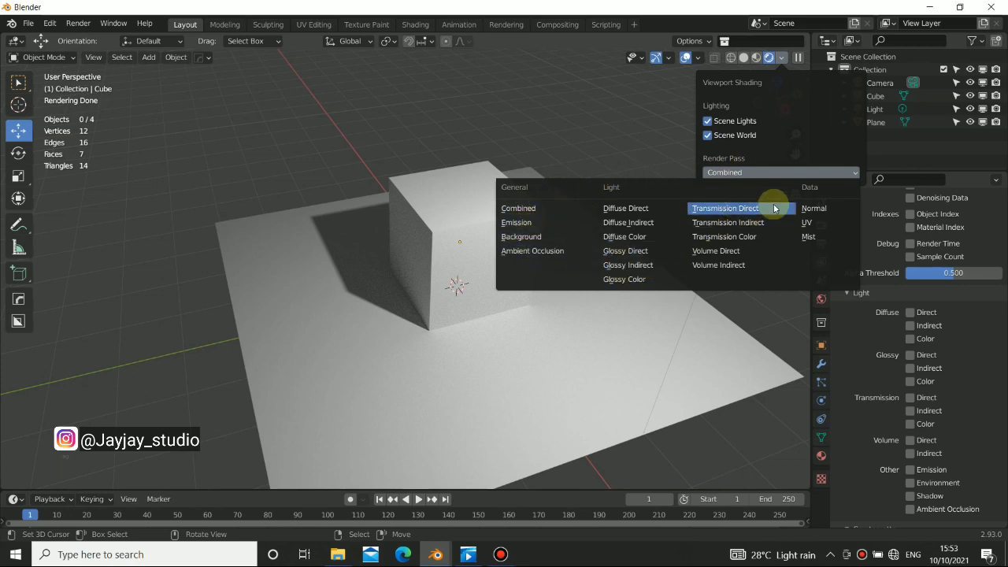
pyautogui.click(529, 223)
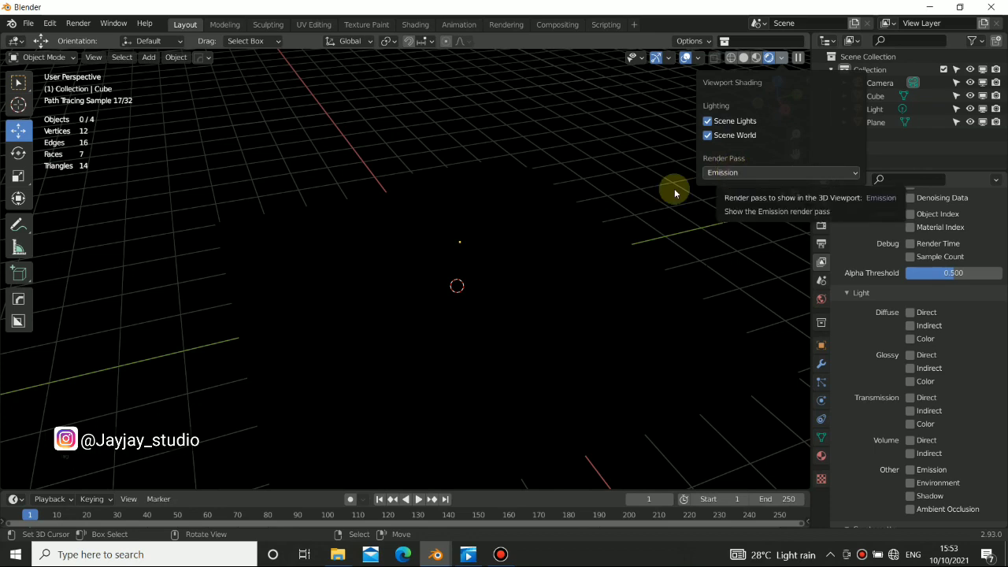
pyautogui.moveTo(412, 275); pyautogui.dragTo(576, 229, button='middle')
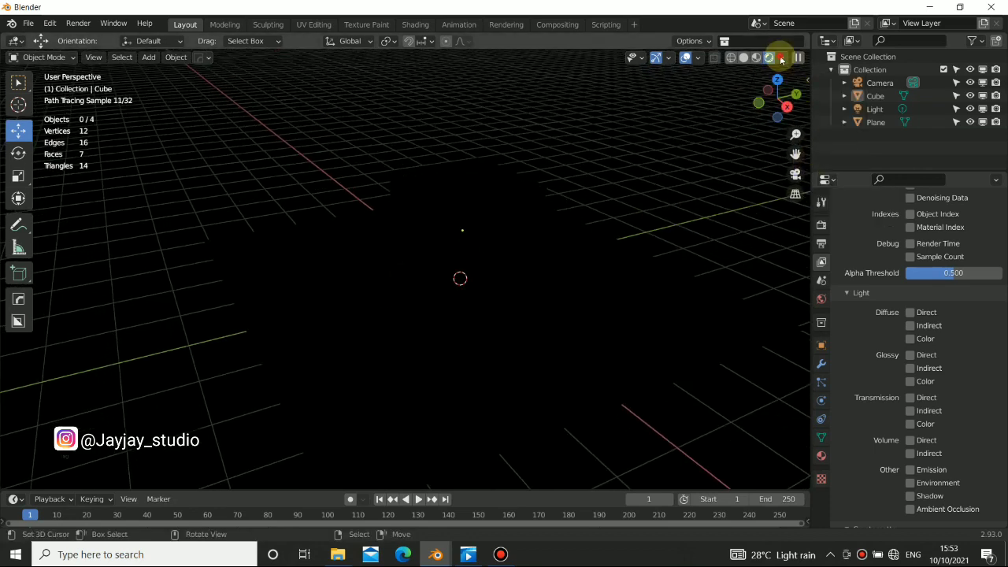
# Step: Return the viewport to the Combined render pass and look at the cube from another side
pyautogui.click(781, 58)
pyautogui.click(714, 173)
pyautogui.click(551, 217)
pyautogui.moveTo(501, 292); pyautogui.dragTo(423, 309, button='middle')
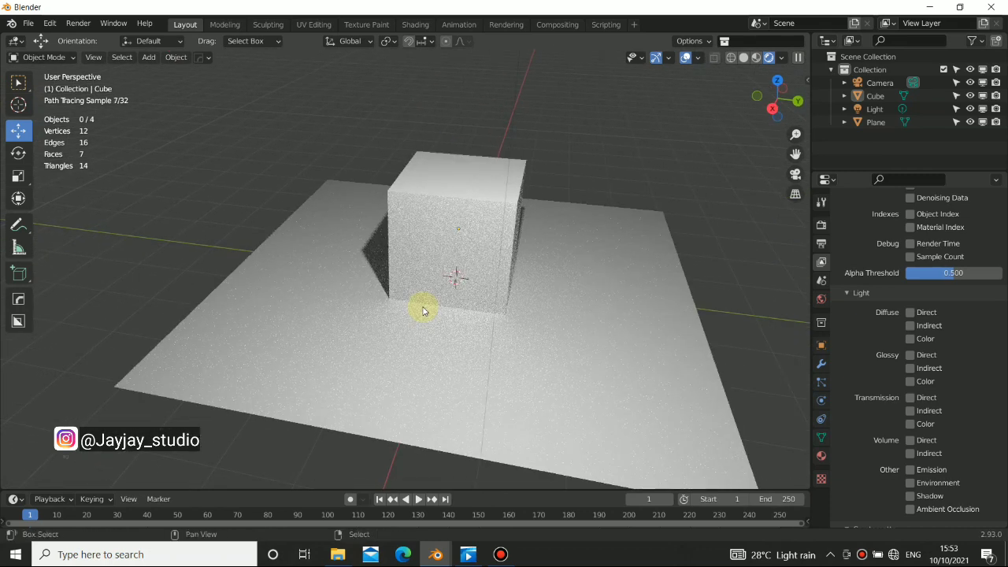
# Step: Add a UV sphere at the 3D cursor and scale it down well below the cube's size
pyautogui.hotkey('shift', 'a')
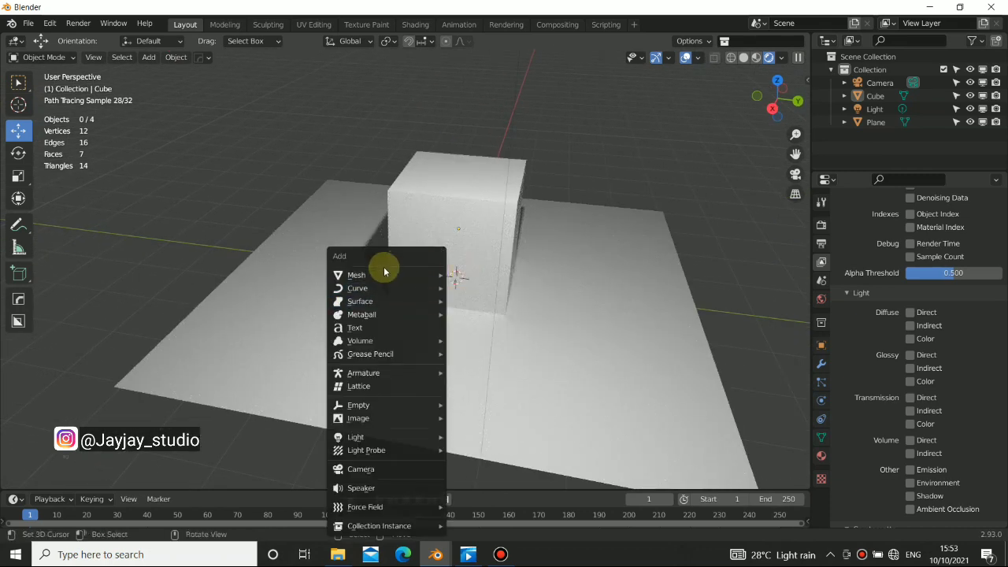
pyautogui.moveTo(386, 275)
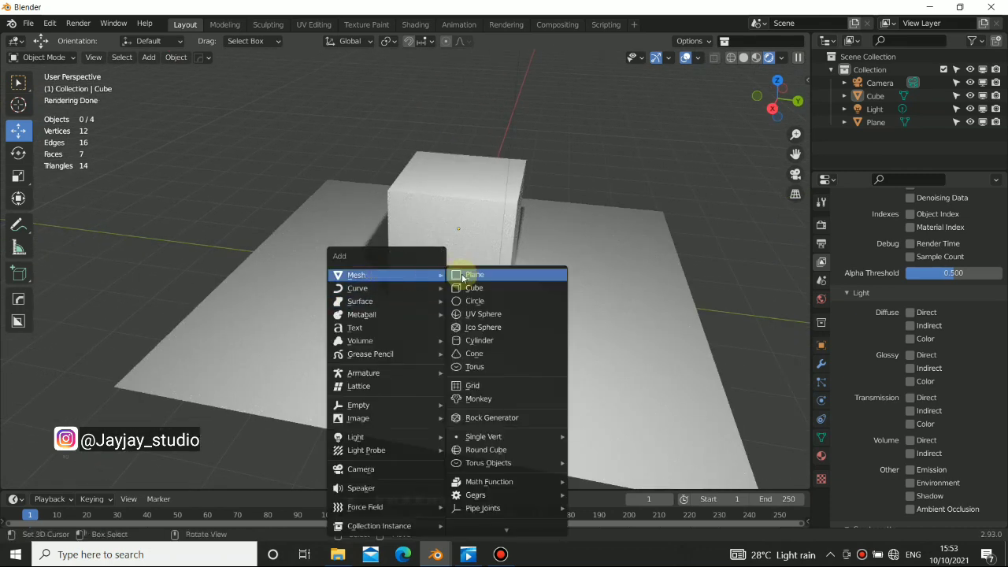
pyautogui.click(482, 314)
pyautogui.press('s')
pyautogui.click(499, 320)
# Step: Move the small sphere out of the cube and raise it above the plane, over the cube's shadow
pyautogui.moveTo(385, 325); pyautogui.dragTo(419, 294, button='middle')
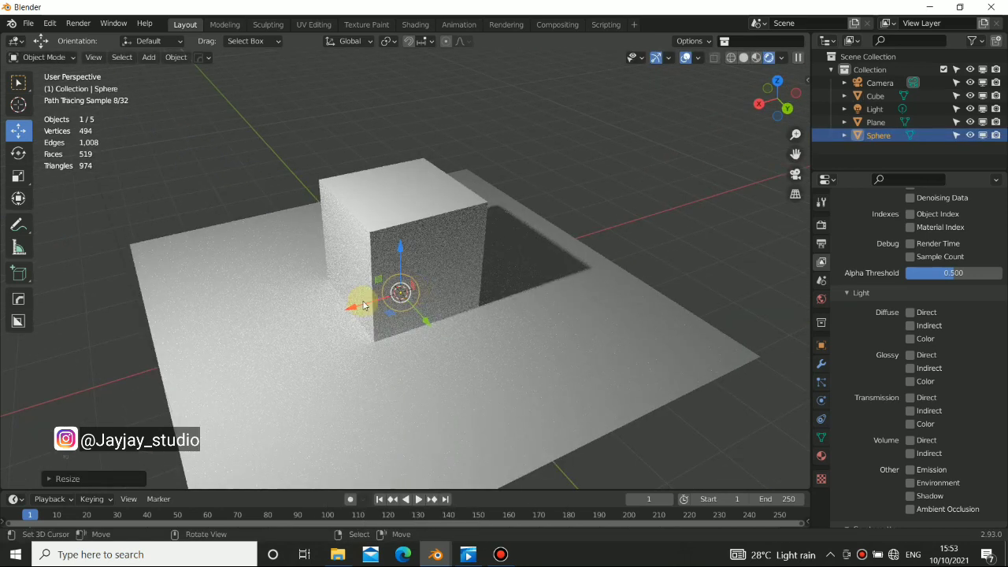
pyautogui.press('g')
pyautogui.press('z')
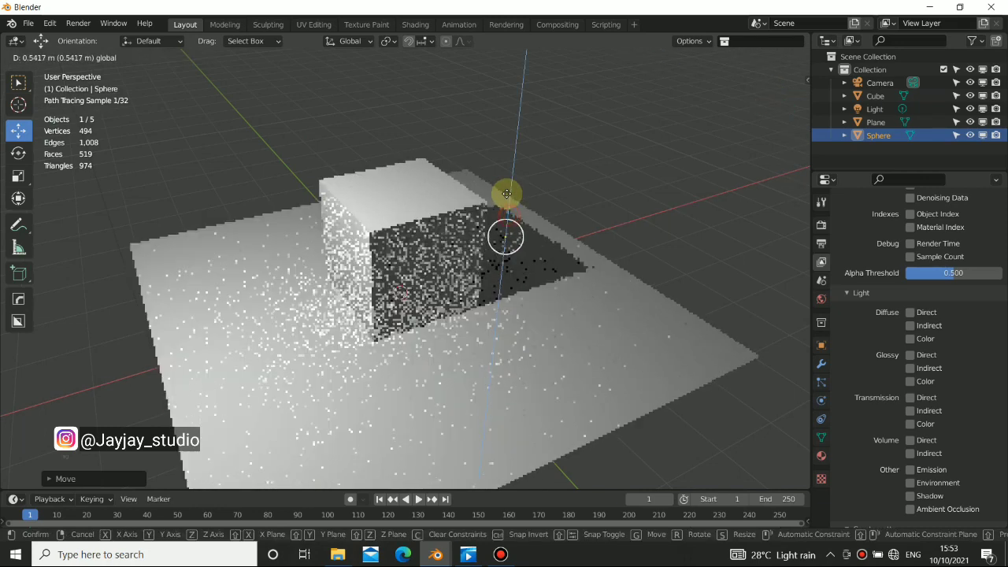
pyautogui.click(505, 203)
pyautogui.moveTo(506, 220); pyautogui.dragTo(455, 232, button='middle')
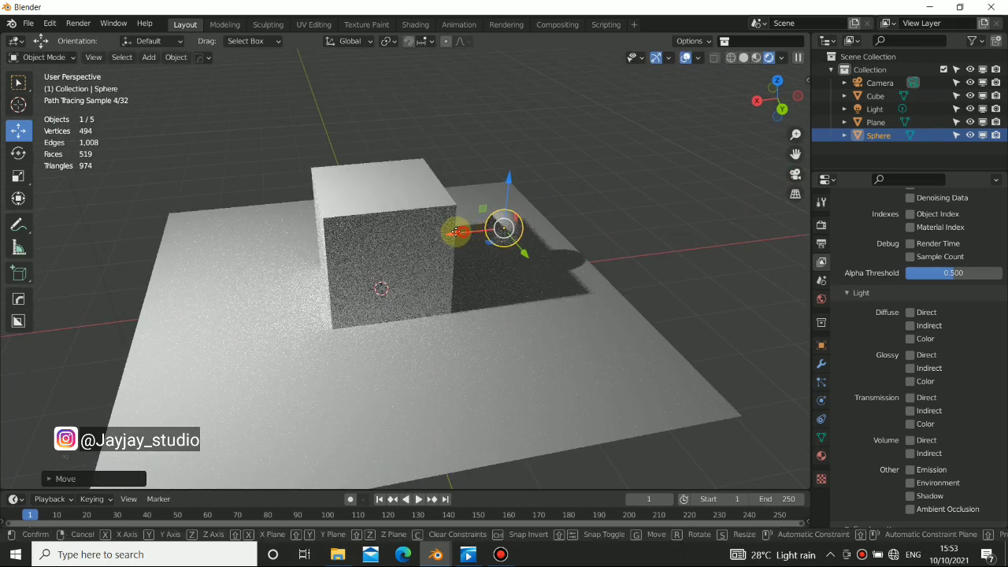
pyautogui.moveTo(455, 232); pyautogui.dragTo(443, 233)
# Step: Give the sphere a new material with an Emission surface shader
pyautogui.click(820, 457)
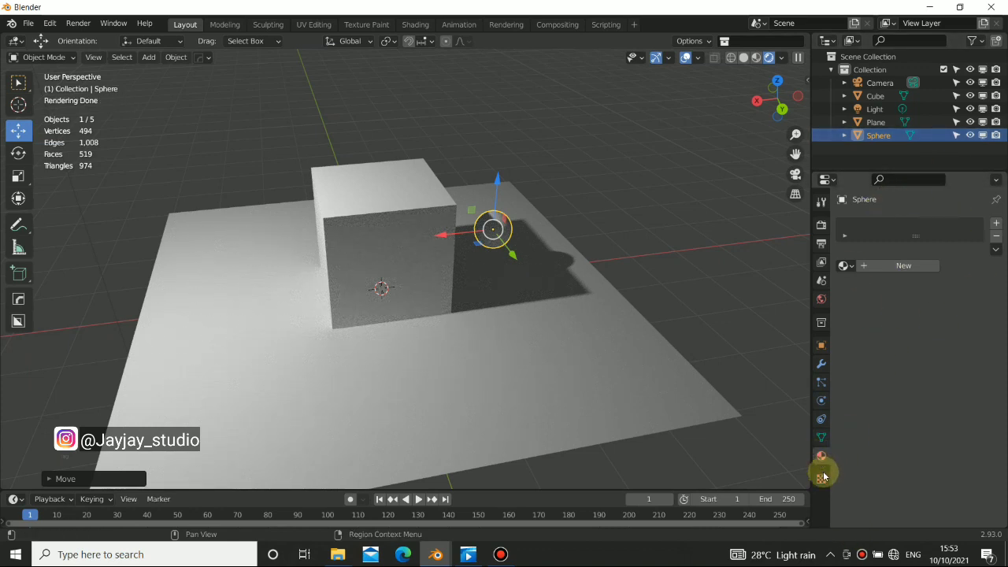
pyautogui.click(845, 265)
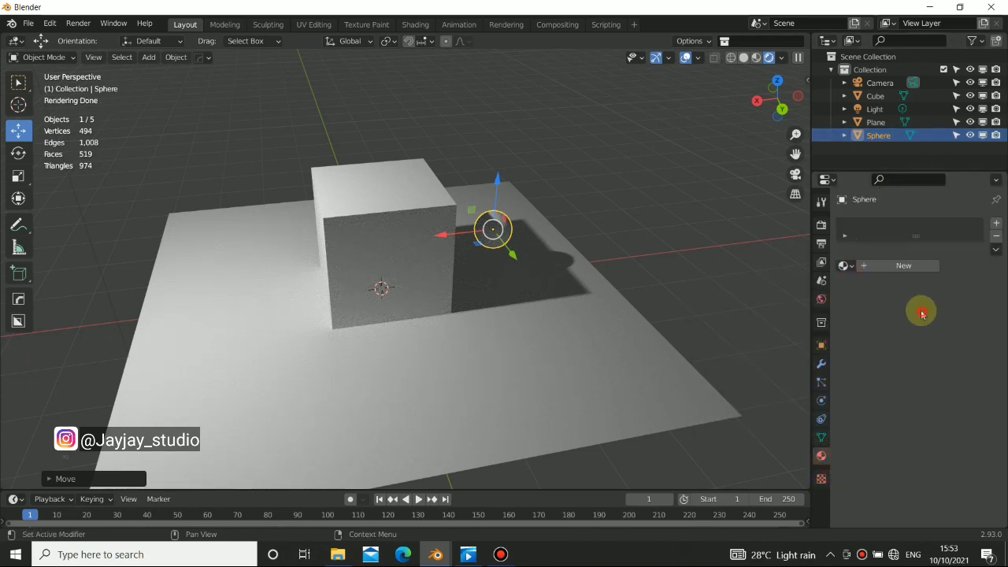
pyautogui.click(904, 265)
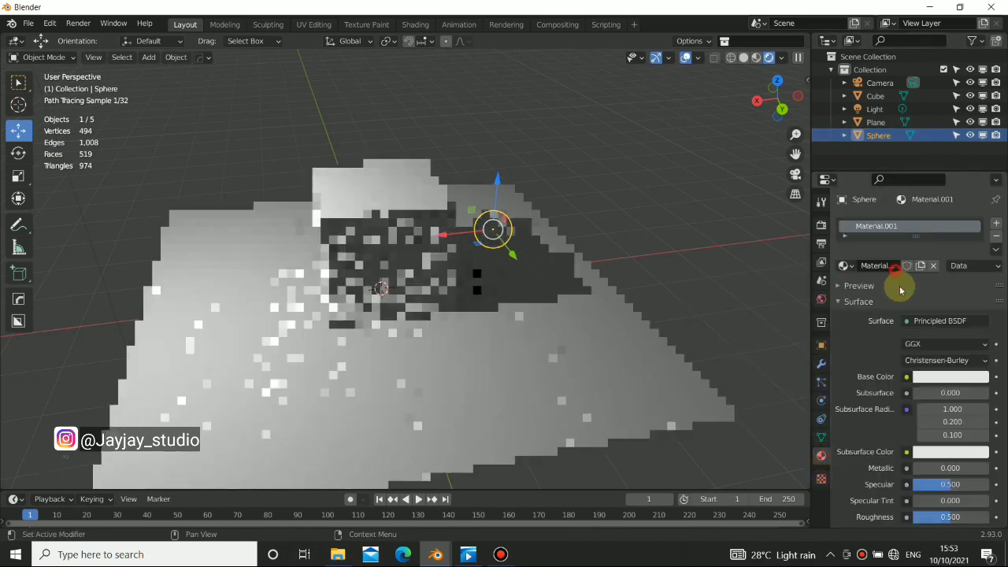
pyautogui.click(931, 323)
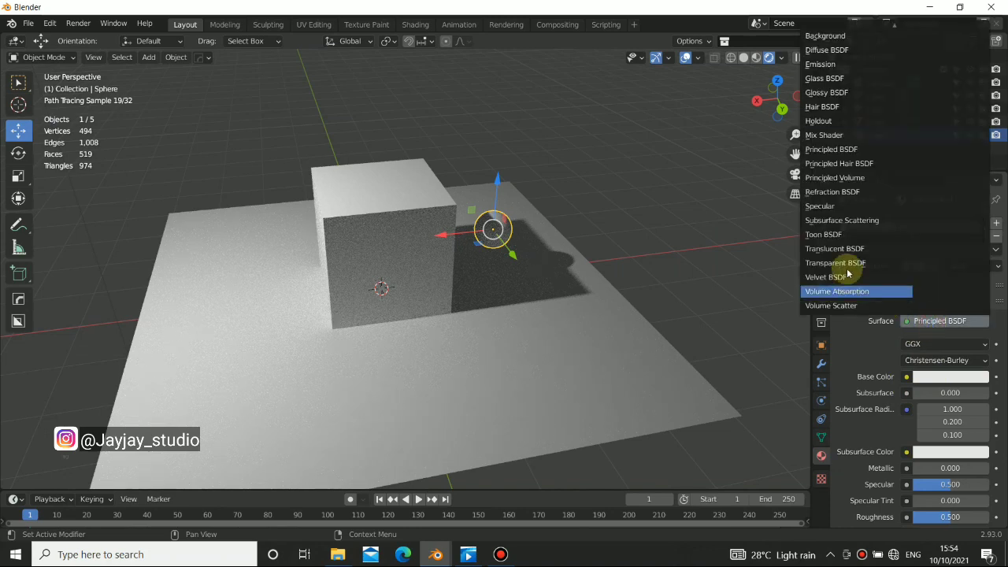
pyautogui.click(836, 66)
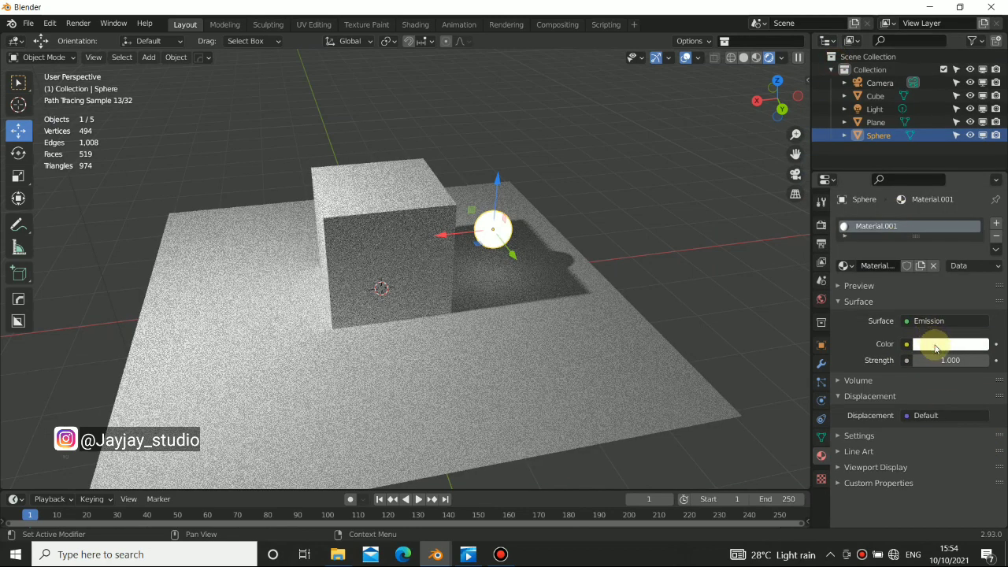
# Step: Set the sphere's emission color to bright pink and clear the selection
pyautogui.click(935, 347)
pyautogui.click(923, 228)
pyautogui.moveTo(446, 359)
pyautogui.mouseDown(button='middle')
pyautogui.moveTo(506, 344)
pyautogui.moveTo(510, 312)
pyautogui.moveTo(525, 337)
pyautogui.mouseUp(button='middle')
pyautogui.hotkey('alt', 'a')
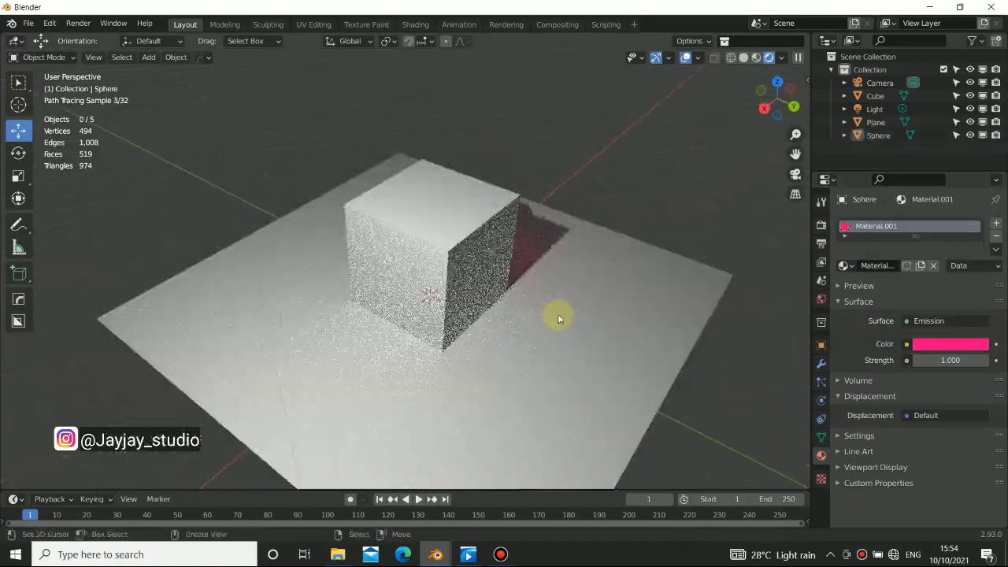
# Step: Preview the Emission render pass in the viewport and inspect the pink sphere from several angles
pyautogui.click(778, 58)
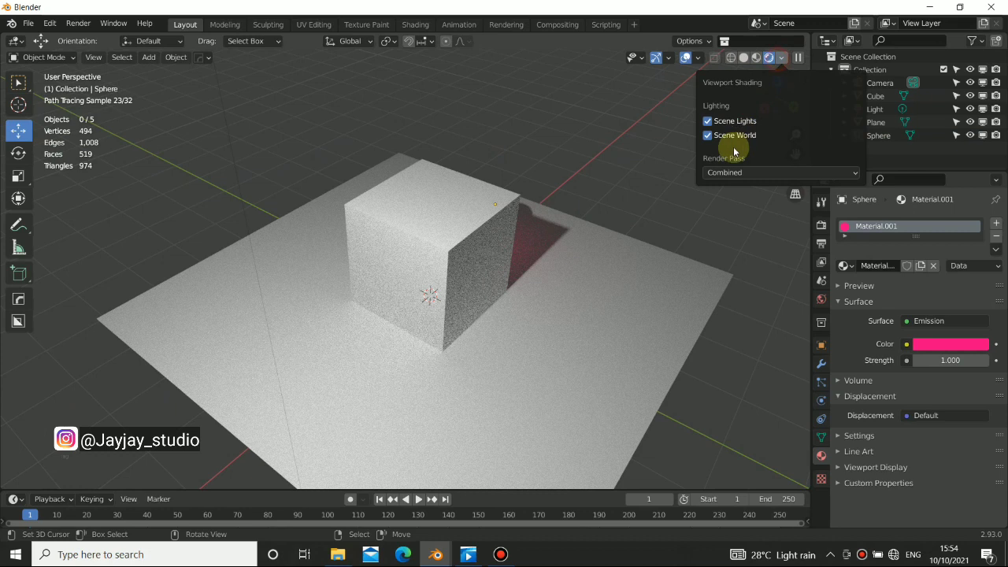
pyautogui.click(734, 172)
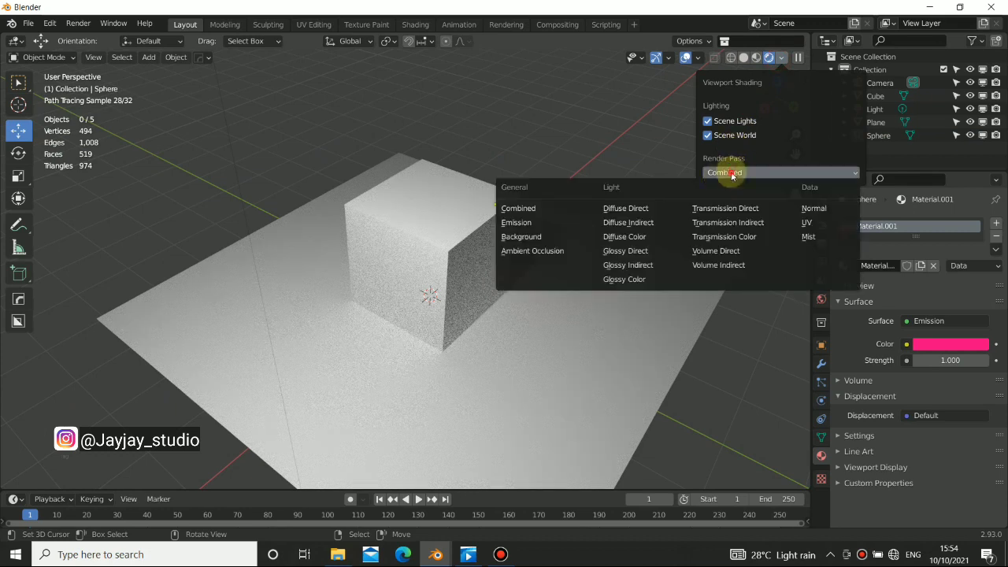
pyautogui.click(516, 224)
pyautogui.moveTo(567, 296); pyautogui.dragTo(453, 265, button='middle')
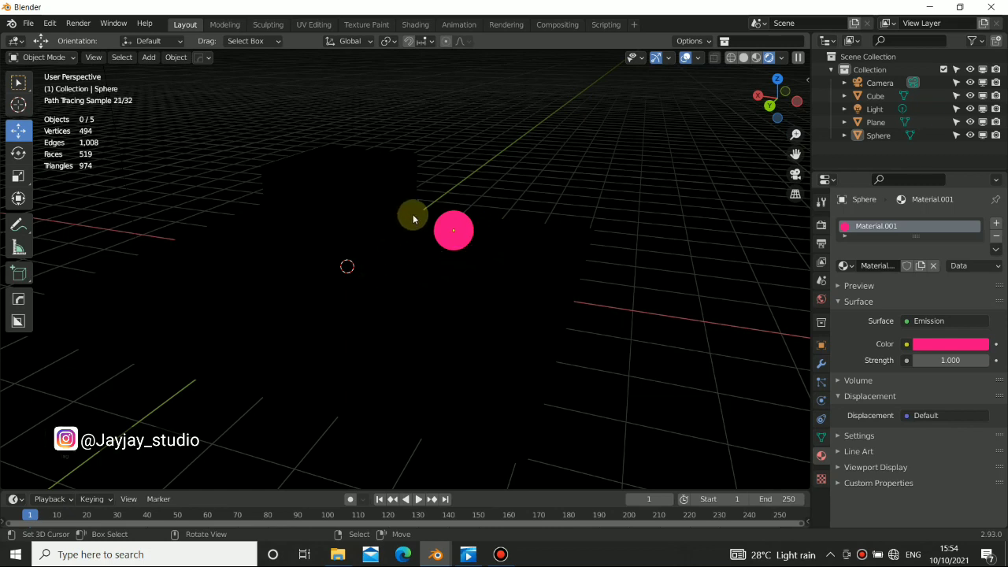
pyautogui.moveTo(461, 233); pyautogui.dragTo(294, 258, button='middle')
pyautogui.moveTo(382, 256); pyautogui.dragTo(439, 248, button='middle')
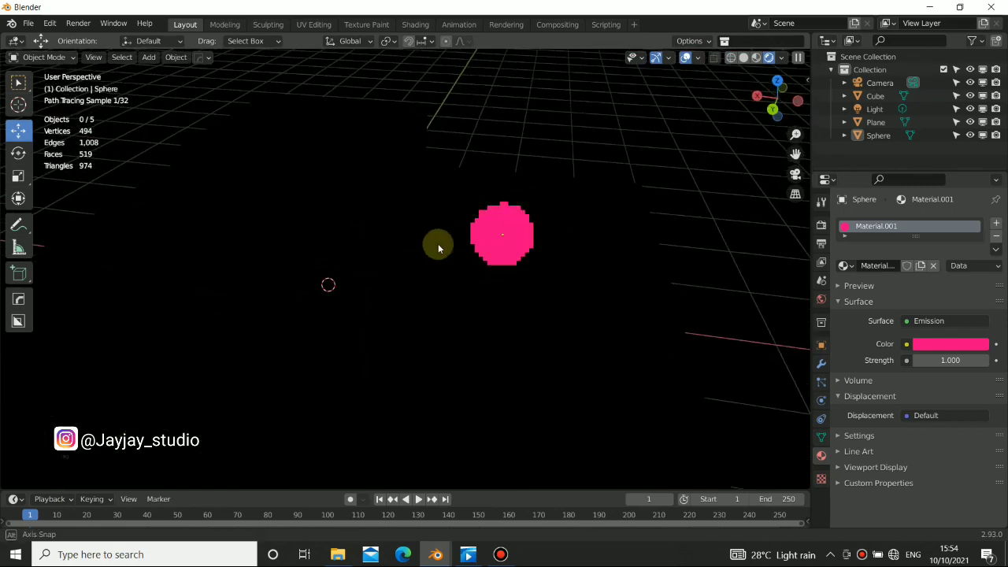
pyautogui.moveTo(526, 202); pyautogui.dragTo(469, 209, button='middle')
# Step: Switch the viewport back to the Combined pass and inspect the pink glow around the sphere up close
pyautogui.click(779, 57)
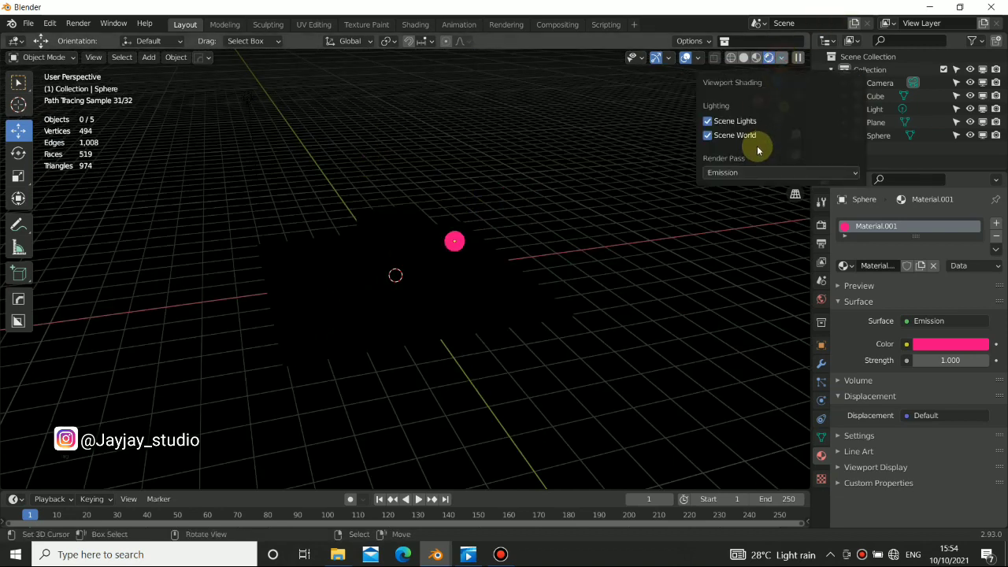
pyautogui.click(754, 171)
pyautogui.click(555, 206)
pyautogui.moveTo(544, 207); pyautogui.dragTo(308, 204, button='middle')
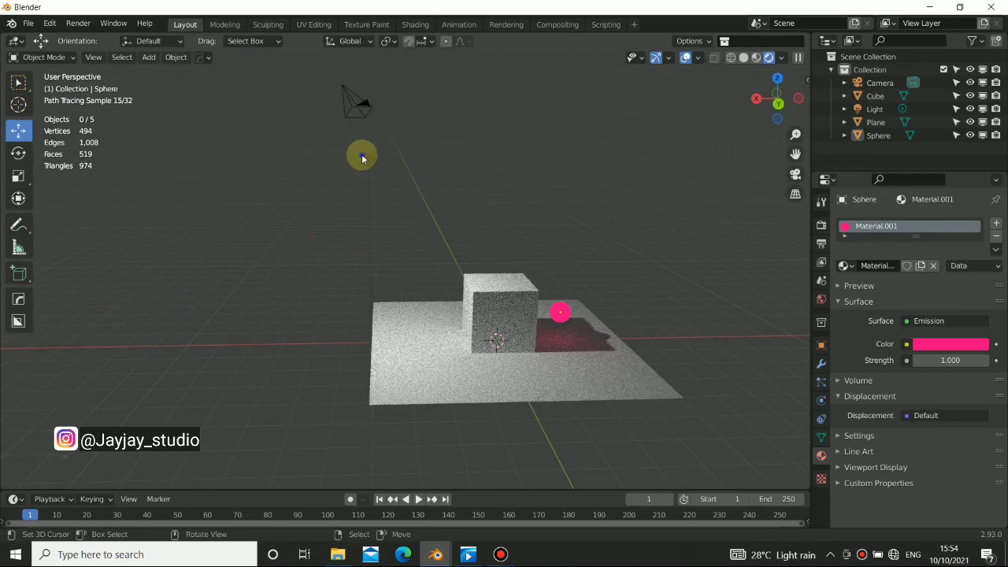
pyautogui.moveTo(365, 158); pyautogui.dragTo(515, 249)
pyautogui.moveTo(515, 249); pyautogui.dragTo(496, 168, button='middle')
pyautogui.moveTo(541, 248); pyautogui.dragTo(375, 218, button='middle')
pyautogui.hotkey('alt', 'a')
pyautogui.scroll(8, 500, 265)
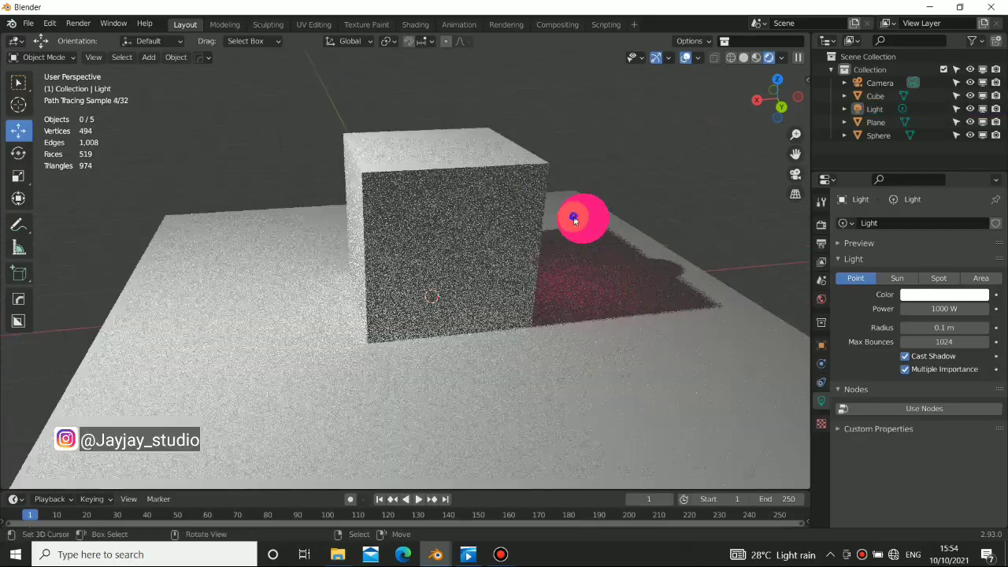
# Step: Select the sphere and preview the Background render pass in the viewport
pyautogui.click(553, 243)
pyautogui.moveTo(530, 249); pyautogui.dragTo(596, 291, button='middle')
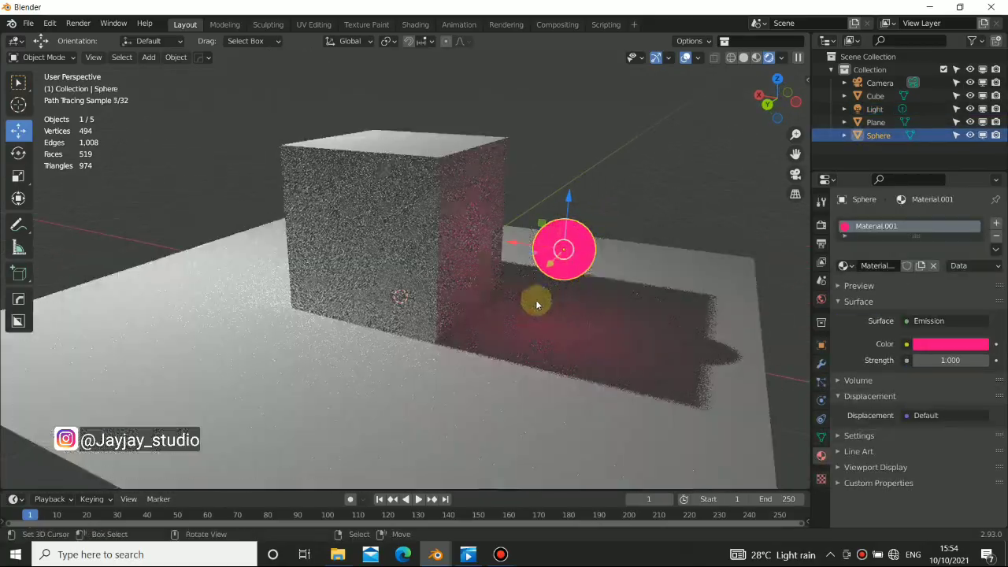
pyautogui.click(781, 58)
pyautogui.click(720, 171)
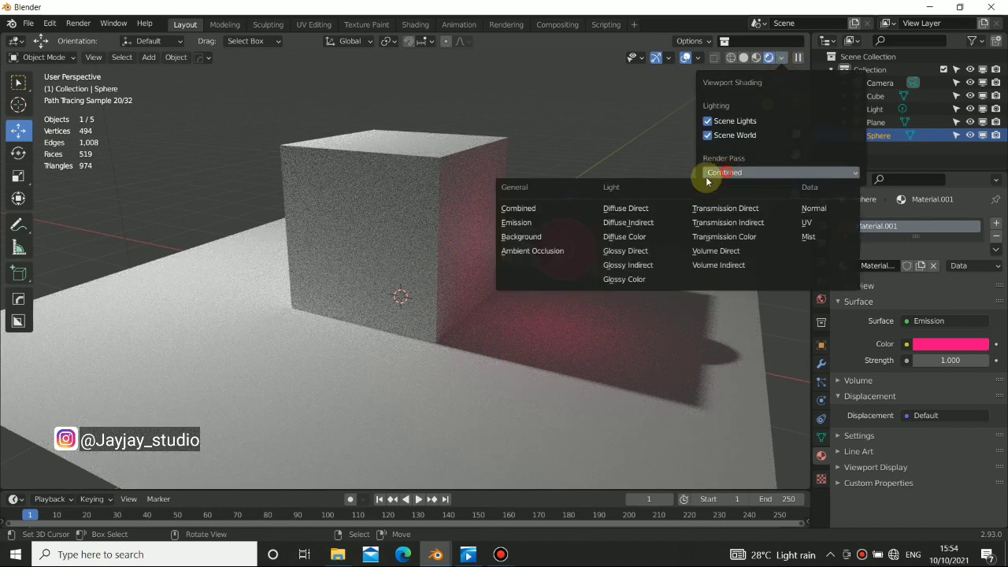
pyautogui.click(533, 236)
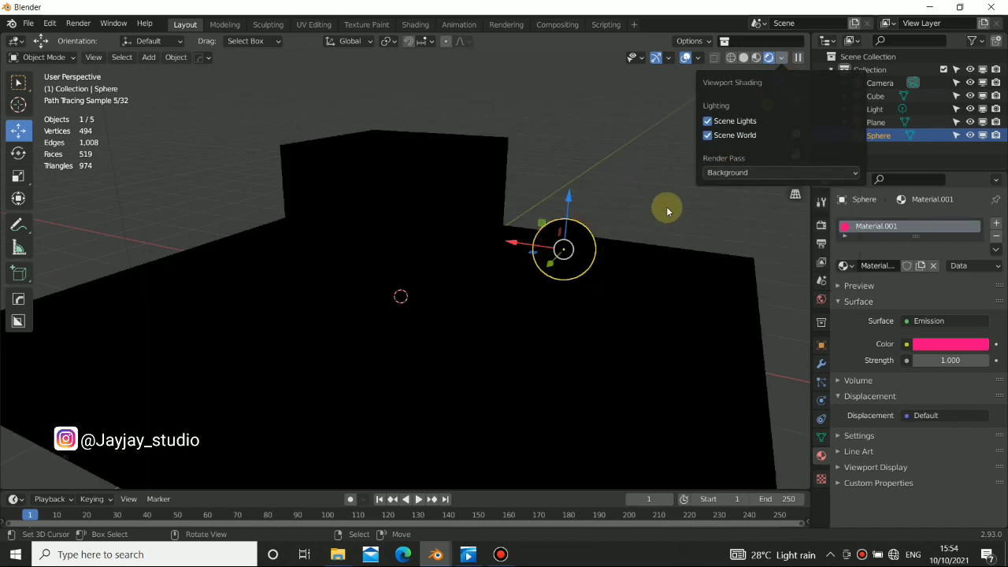
# Step: Preview the Ambient Occlusion render pass in the viewport and inspect the shading around the cube, plane and sphere from several angles
pyautogui.moveTo(608, 310); pyautogui.dragTo(738, 91, button='middle')
pyautogui.click(781, 59)
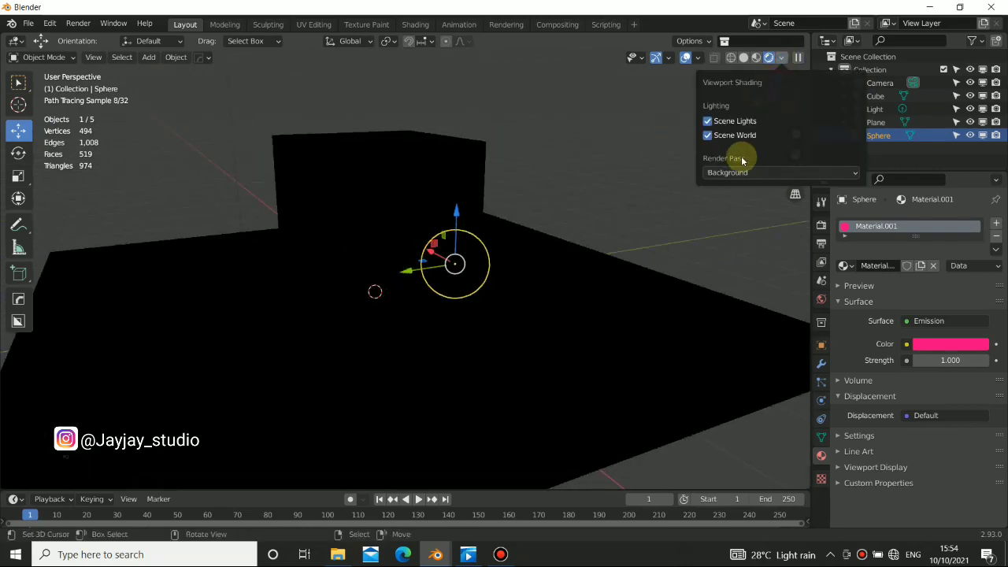
pyautogui.click(739, 170)
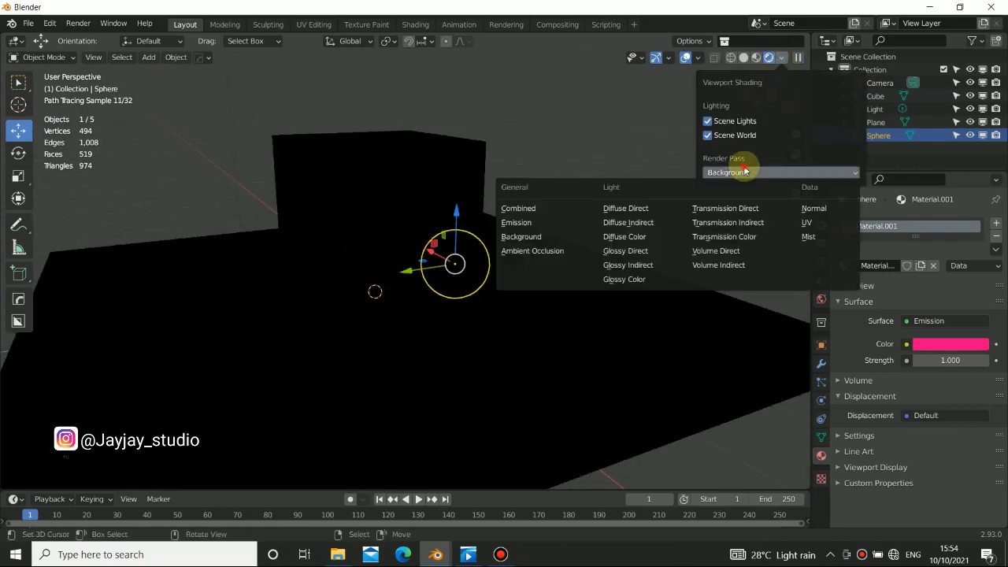
pyautogui.click(531, 252)
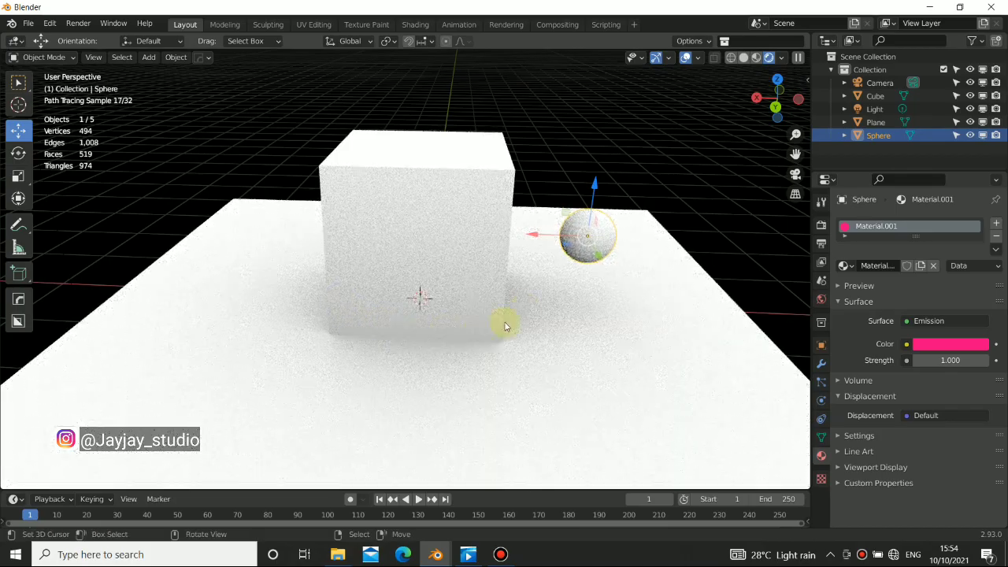
pyautogui.moveTo(484, 337); pyautogui.dragTo(415, 295, button='middle')
pyautogui.moveTo(405, 254); pyautogui.dragTo(543, 240, button='middle')
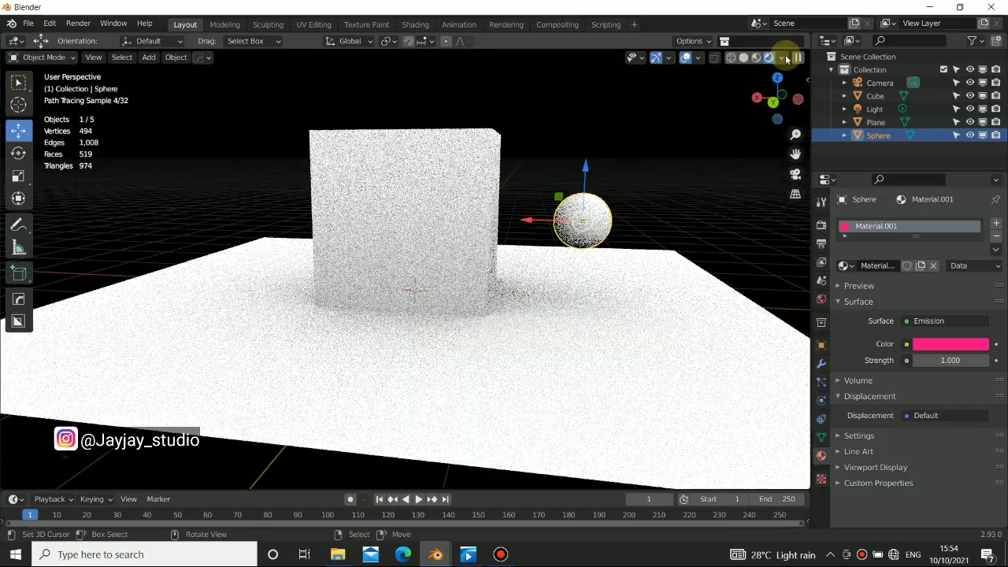
pyautogui.click(780, 57)
pyautogui.click(740, 172)
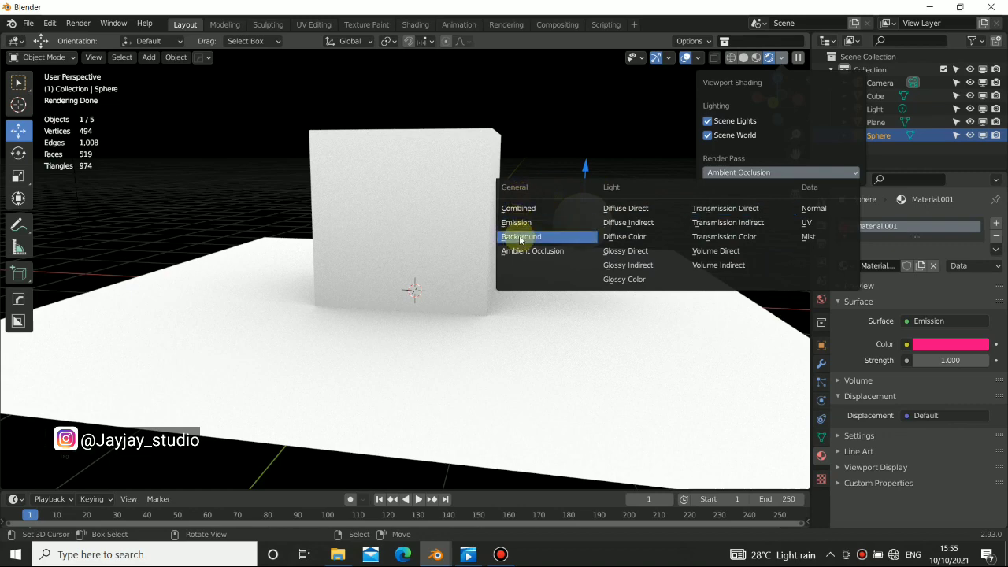
pyautogui.click(445, 243)
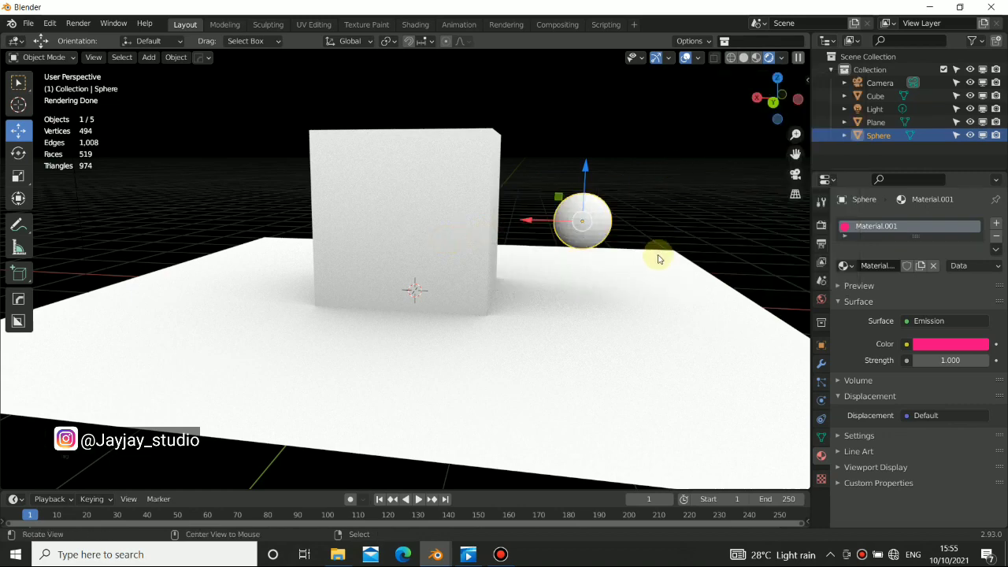
pyautogui.moveTo(659, 259); pyautogui.dragTo(666, 274, button='middle')
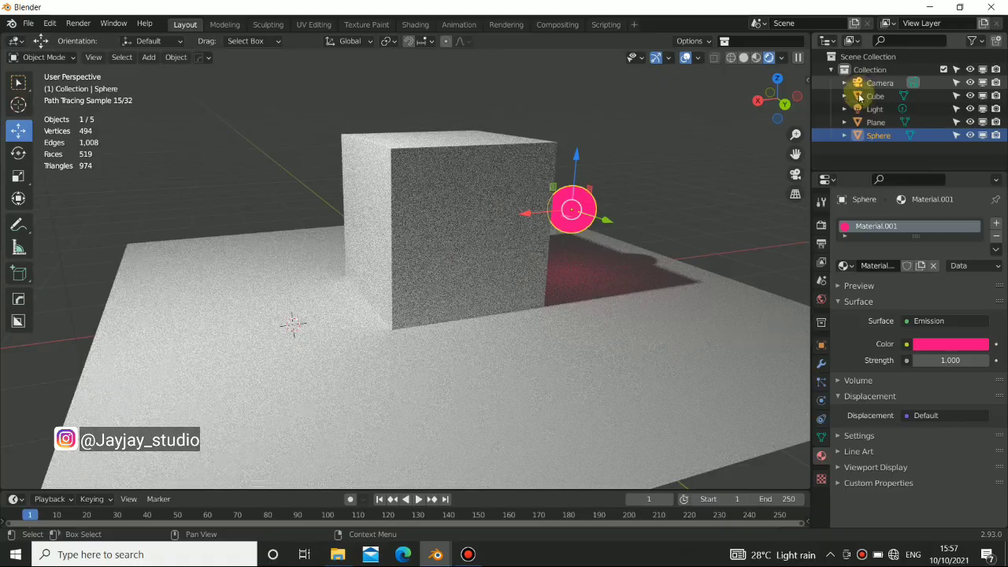
# Step: Move the pink sphere into a new collection named light
pyautogui.moveTo(542, 250); pyautogui.dragTo(542, 297, button='middle')
pyautogui.moveTo(451, 297); pyautogui.dragTo(459, 286, button='middle')
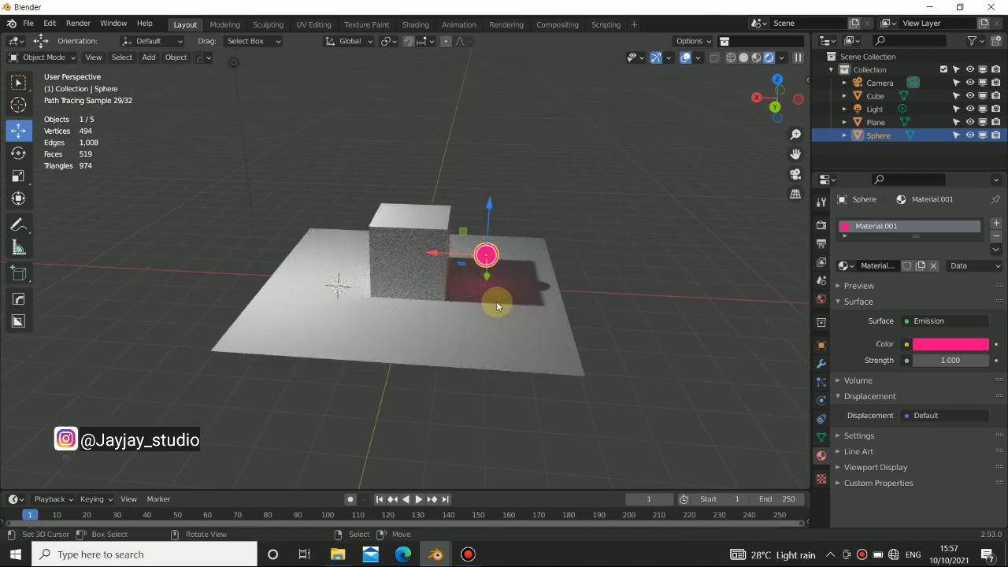
pyautogui.press('m')
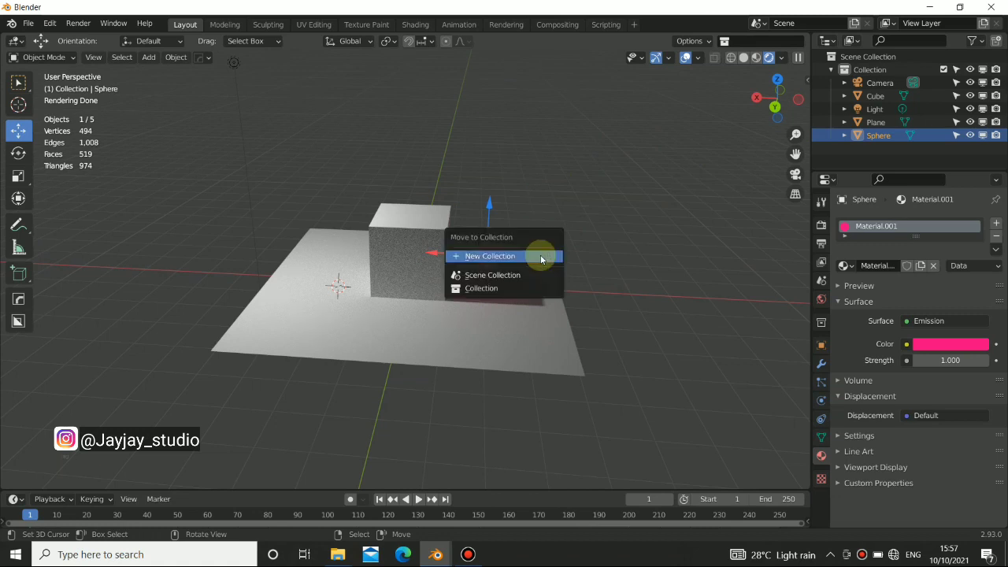
pyautogui.click(540, 257)
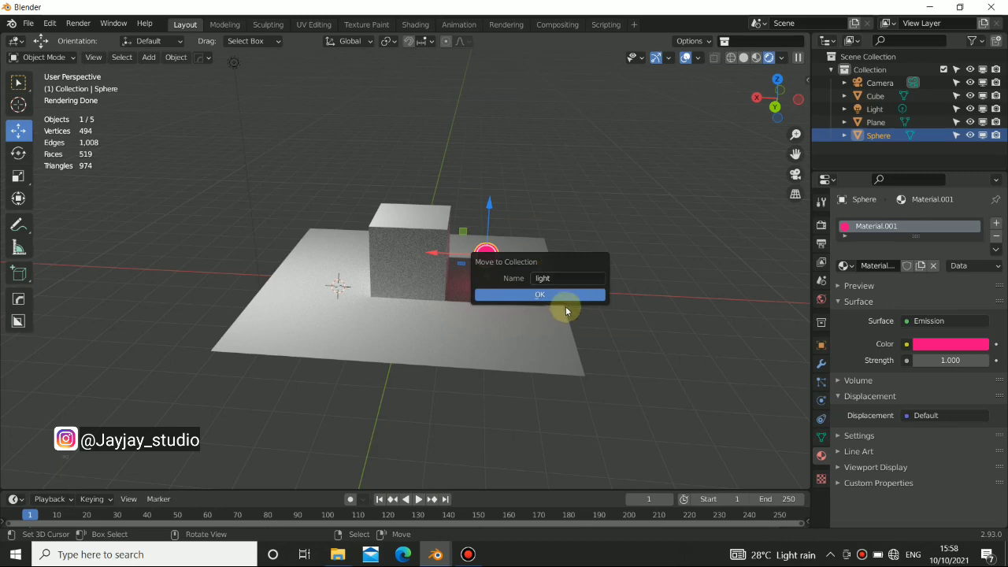
pyautogui.click(561, 297)
pyautogui.moveTo(483, 227); pyautogui.dragTo(423, 292, button='middle')
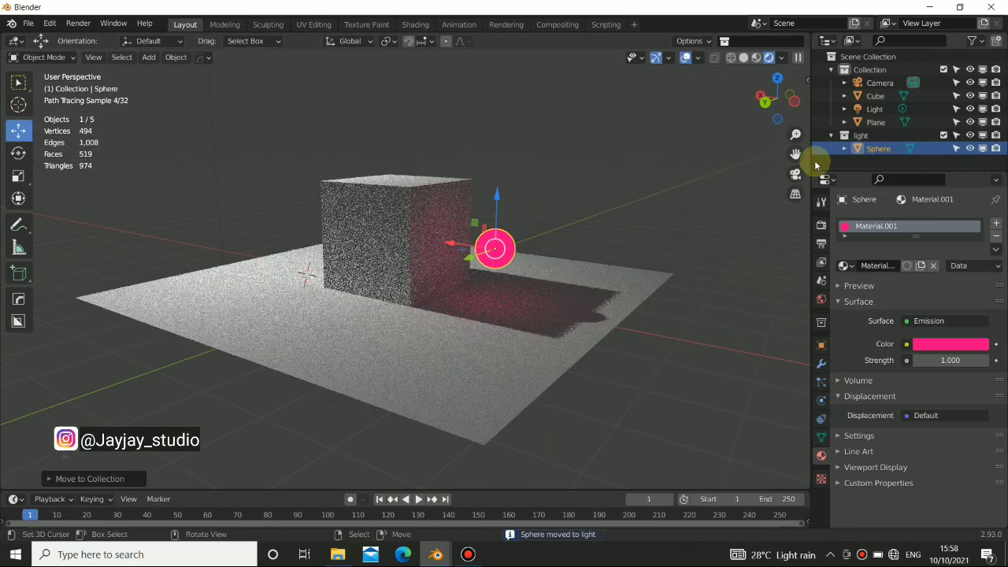
# Step: Collapse the light collection, then exclude it from the view layer and include it again to compare the scene with and without the sphere
pyautogui.click(830, 135)
pyautogui.moveTo(490, 230); pyautogui.dragTo(544, 244, button='middle')
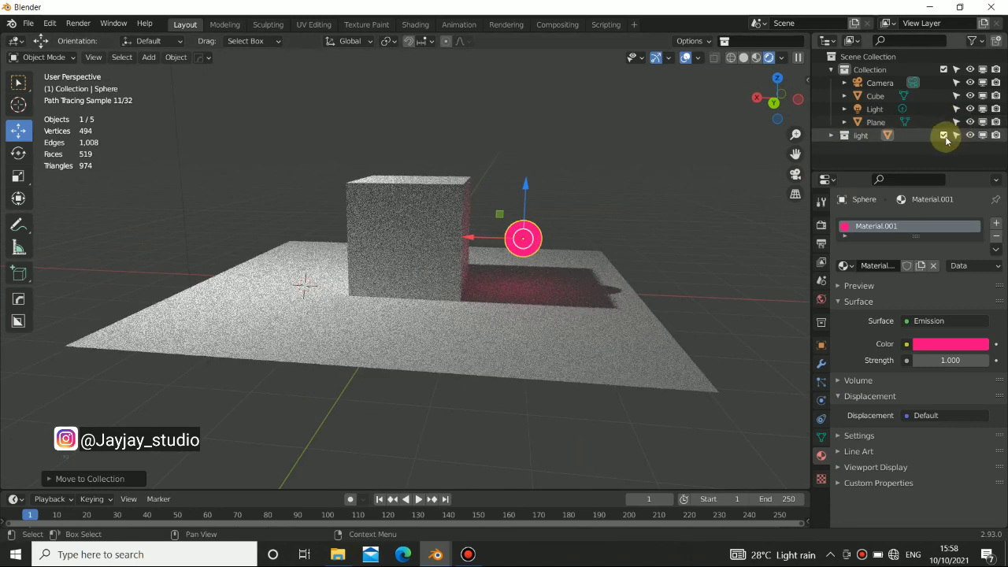
pyautogui.click(944, 135)
pyautogui.click(944, 135)
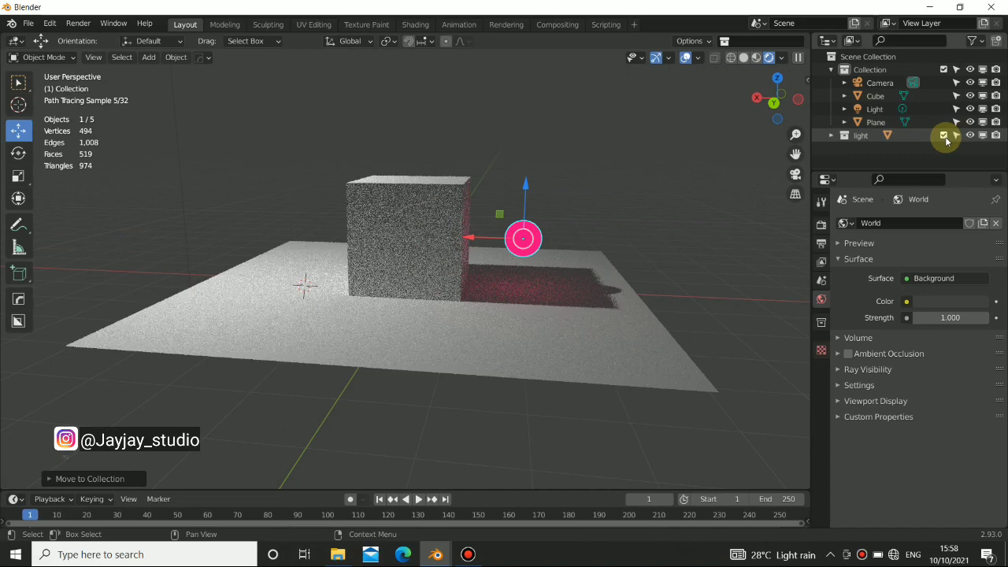
pyautogui.moveTo(460, 208)
pyautogui.mouseDown(button='middle')
pyautogui.moveTo(461, 229)
pyautogui.moveTo(467, 197)
pyautogui.moveTo(540, 255)
pyautogui.mouseUp(button='middle')
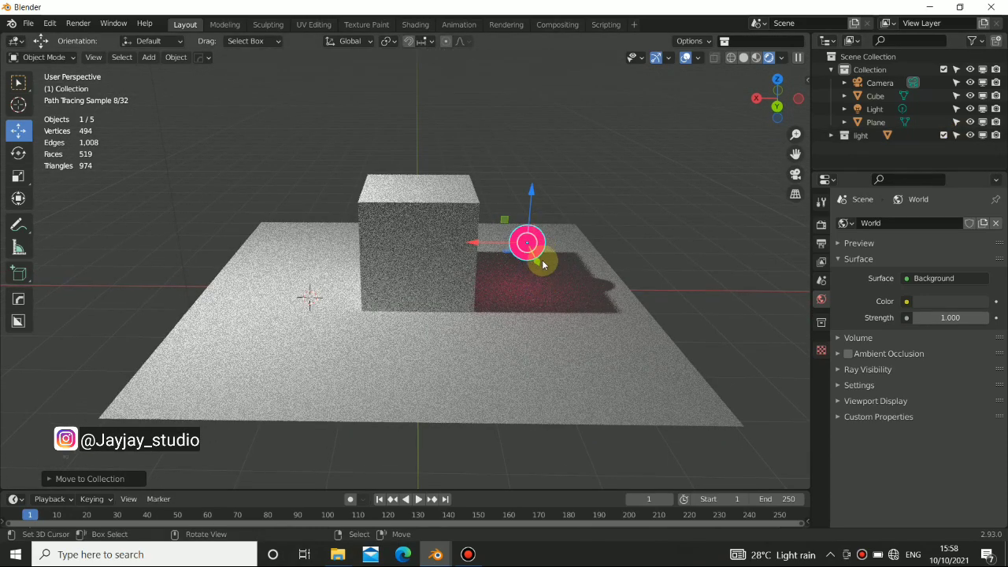
pyautogui.moveTo(504, 325)
pyautogui.mouseDown(button='middle')
pyautogui.moveTo(468, 310)
pyautogui.moveTo(457, 322)
pyautogui.moveTo(374, 319)
pyautogui.moveTo(456, 304)
pyautogui.moveTo(450, 312)
pyautogui.moveTo(366, 236)
pyautogui.moveTo(428, 252)
pyautogui.moveTo(401, 263)
pyautogui.moveTo(353, 252)
pyautogui.mouseUp(button='middle')
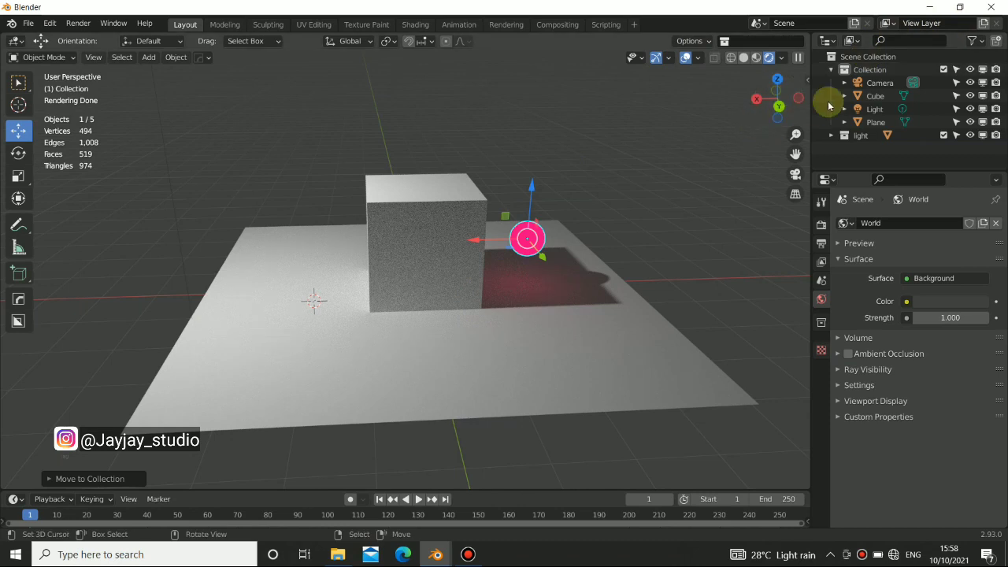
# Step: Add a new, blank view layer and hide the plane and the cube in it
pyautogui.click(982, 24)
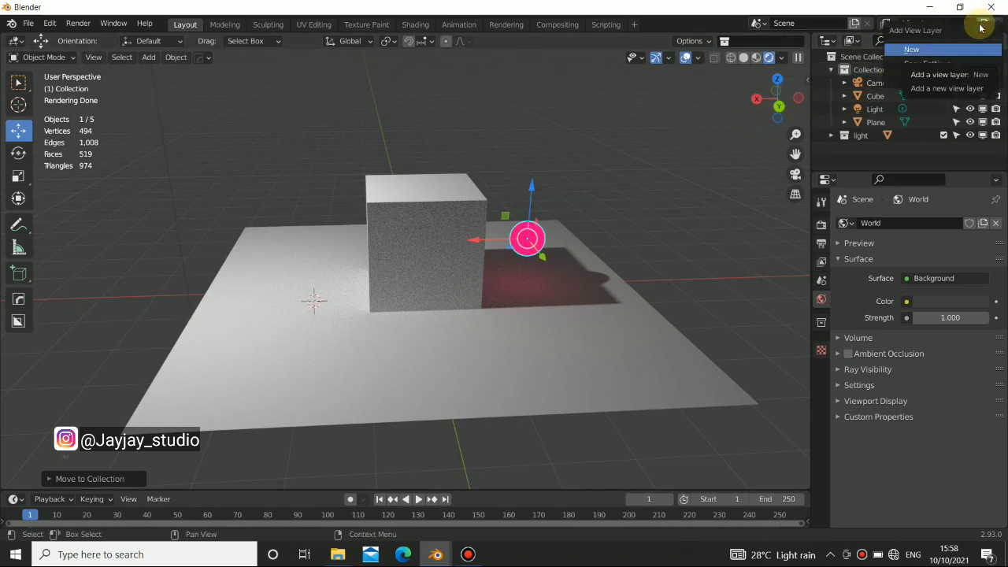
pyautogui.click(930, 49)
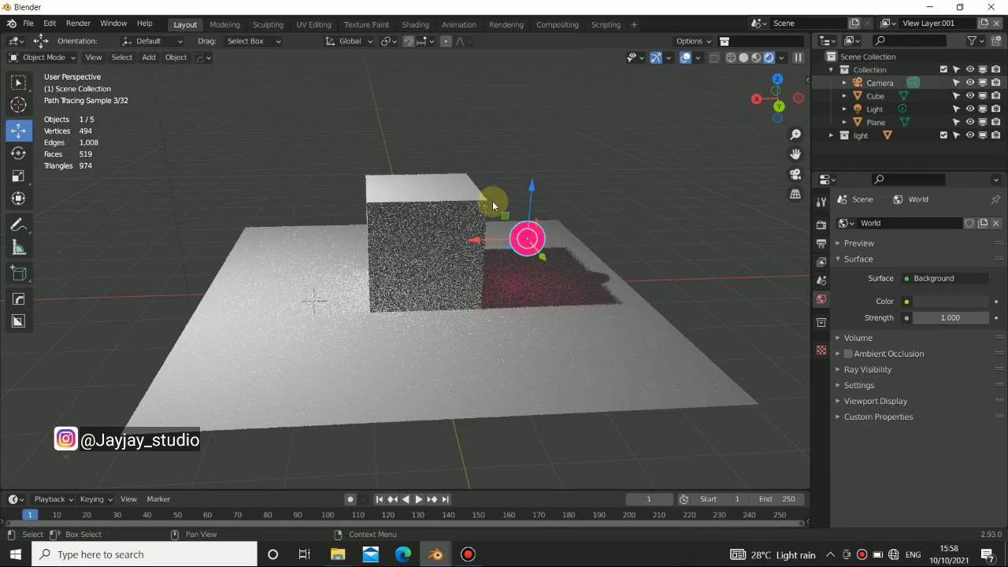
pyautogui.moveTo(389, 306); pyautogui.dragTo(405, 322, button='middle')
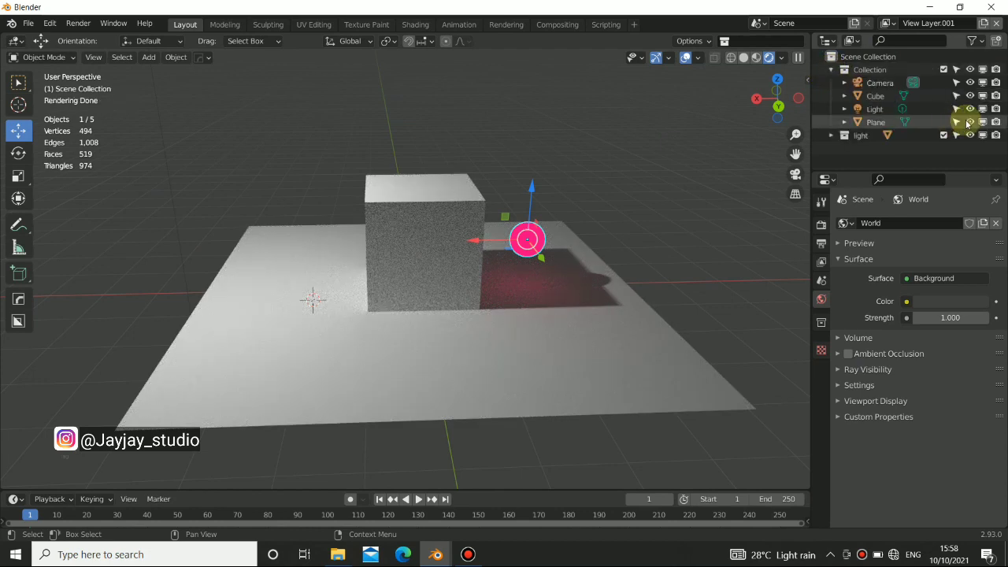
pyautogui.click(970, 122)
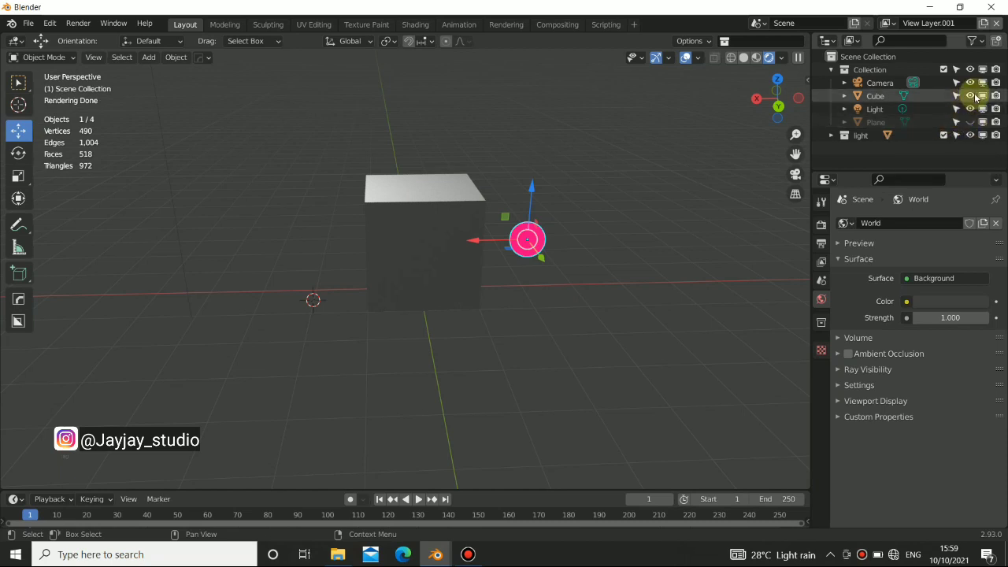
pyautogui.click(971, 95)
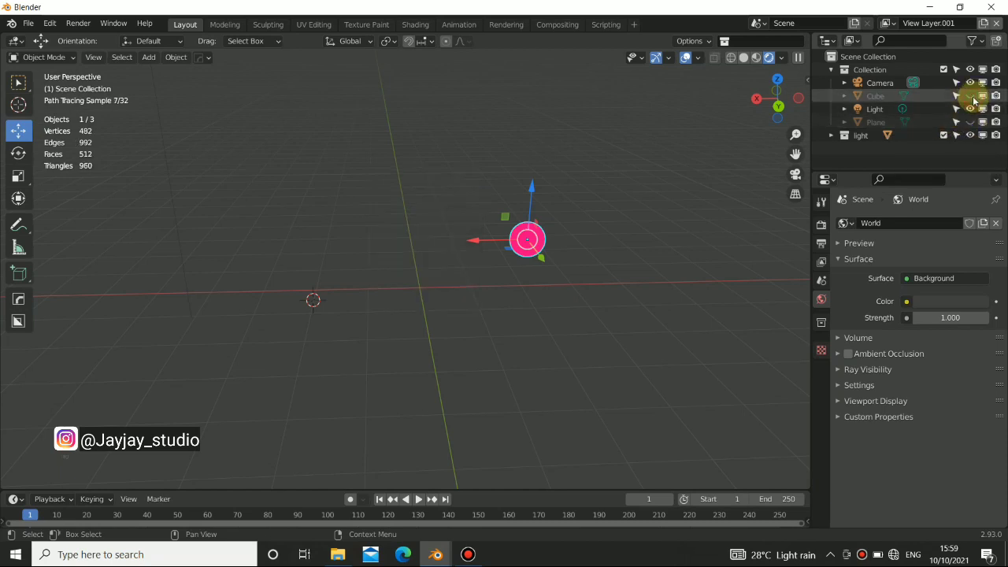
# Step: Switch back to the original view layer and exclude the light collection from it
pyautogui.click(885, 22)
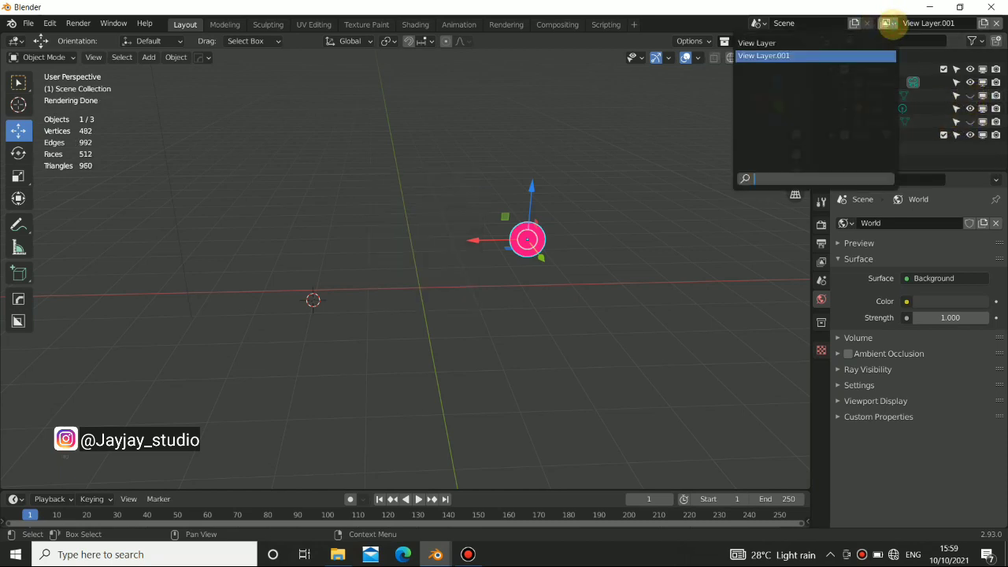
pyautogui.click(789, 43)
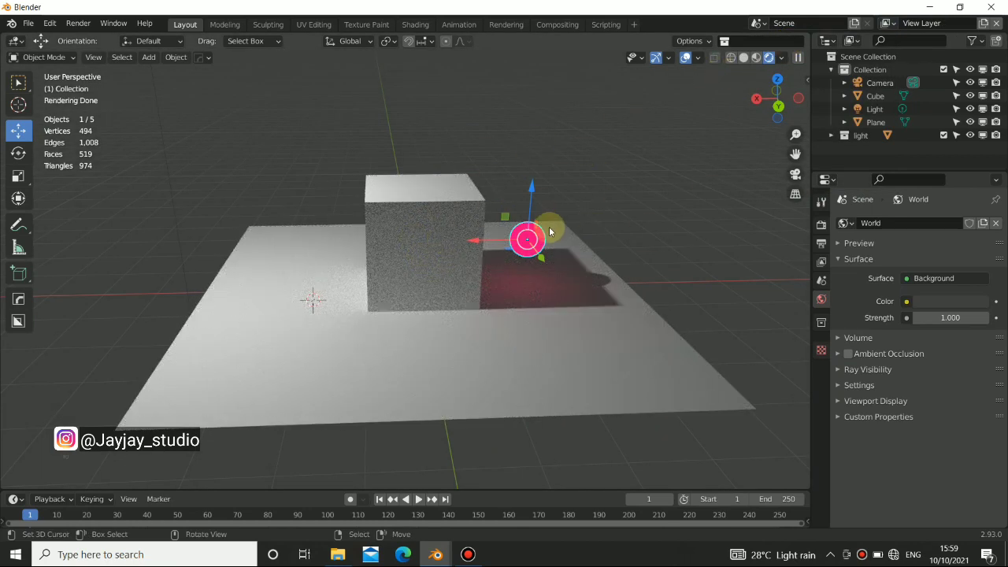
pyautogui.click(942, 136)
# Step: Alternate between the two view layers to compare their contents and inspect the cube and its shadow from several angles
pyautogui.click(886, 23)
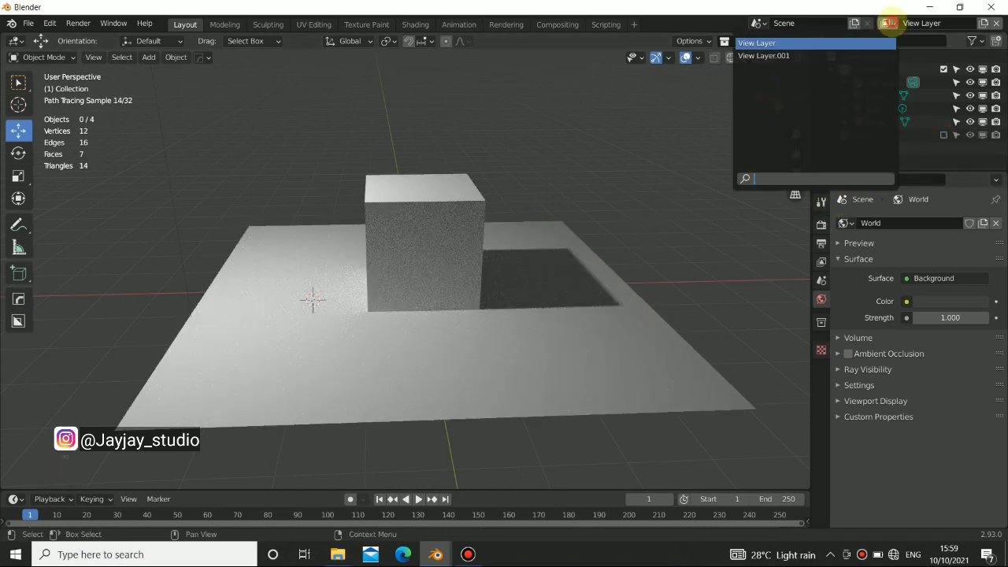
pyautogui.click(793, 57)
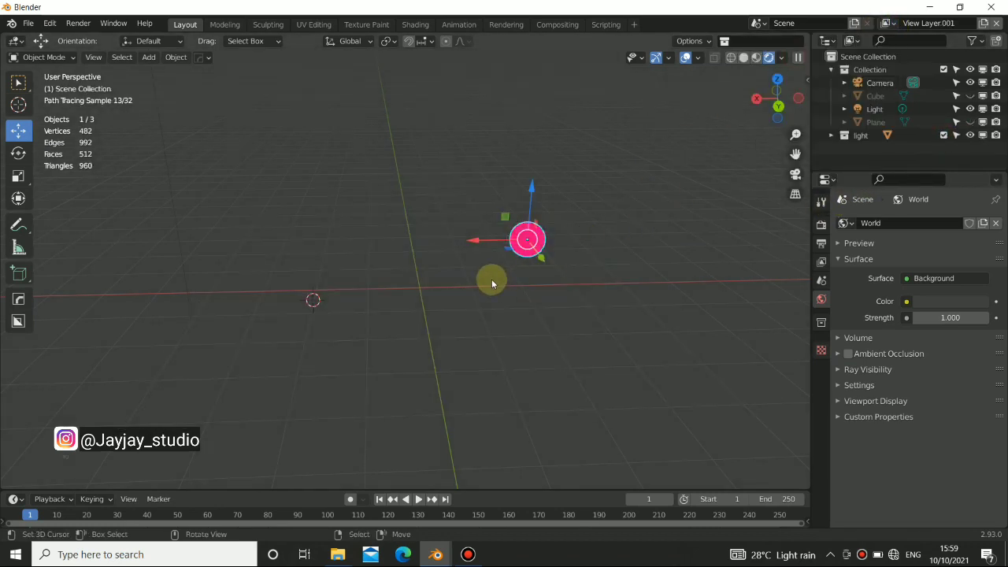
pyautogui.click(886, 23)
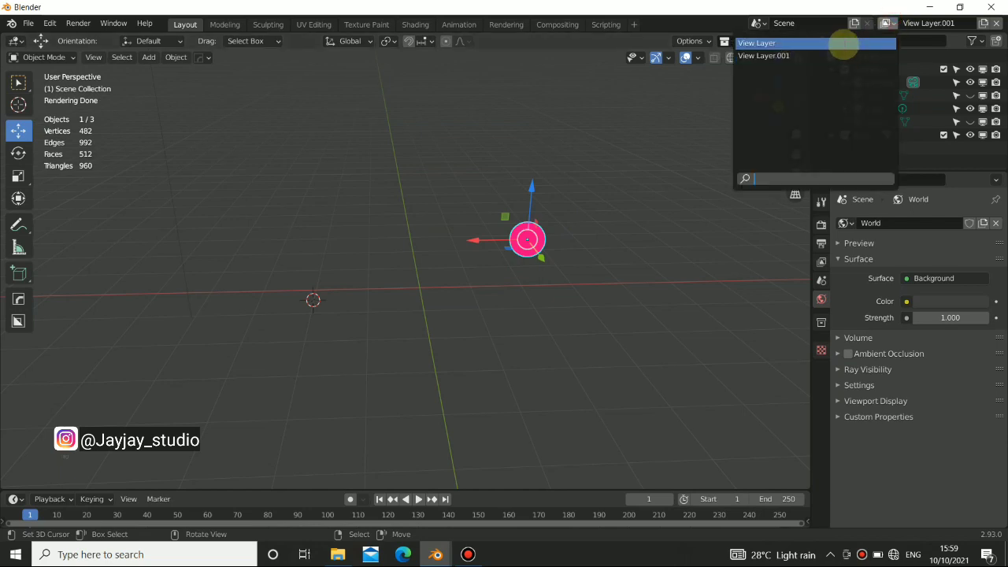
pyautogui.click(775, 41)
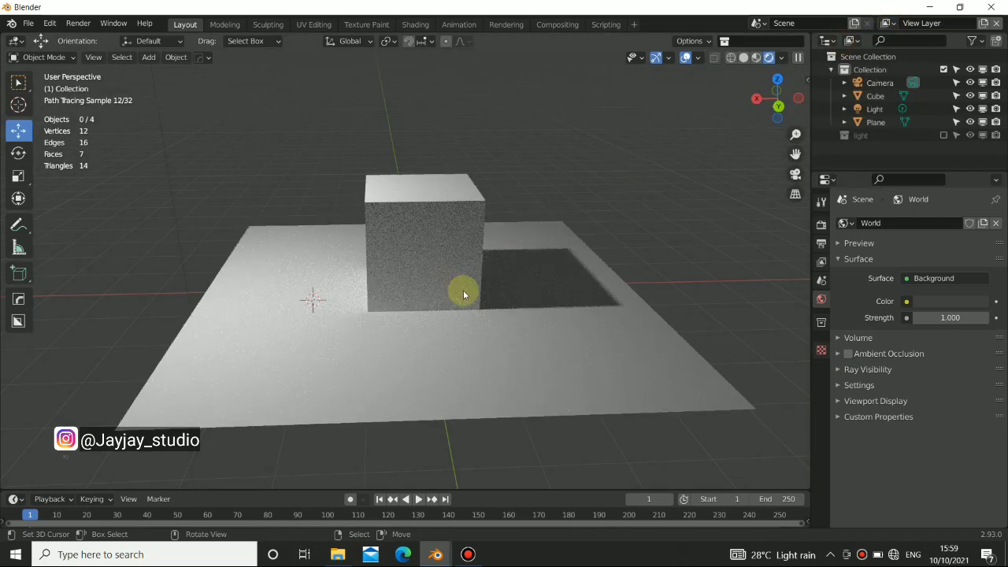
pyautogui.moveTo(455, 288); pyautogui.dragTo(461, 261, button='middle')
pyautogui.moveTo(549, 252)
pyautogui.mouseDown(button='middle')
pyautogui.moveTo(495, 263)
pyautogui.moveTo(421, 245)
pyautogui.mouseUp(button='middle')
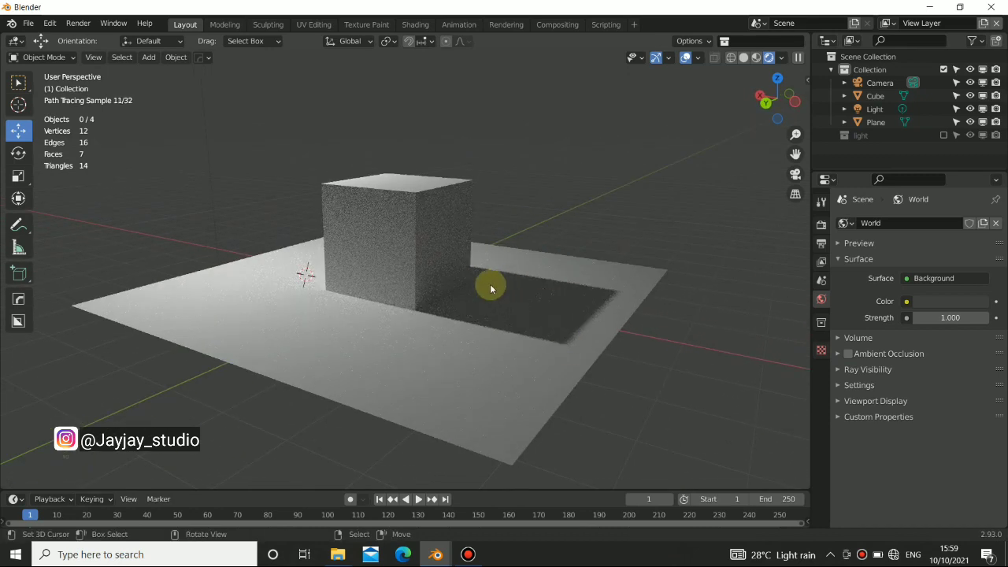
pyautogui.moveTo(490, 284); pyautogui.dragTo(547, 279, button='middle')
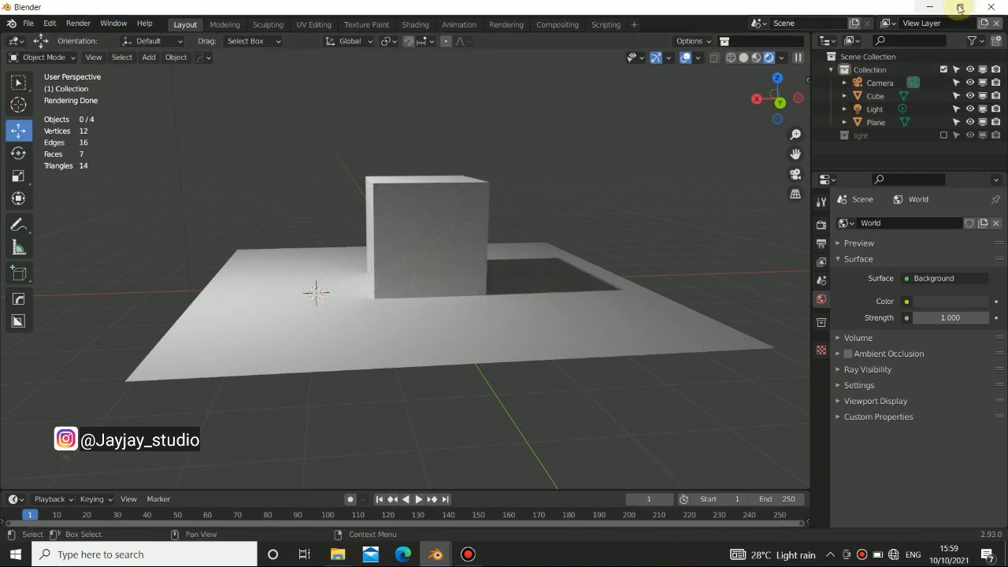
# Step: Make View Layer.001 active and rename it light
pyautogui.click(886, 23)
pyautogui.click(844, 56)
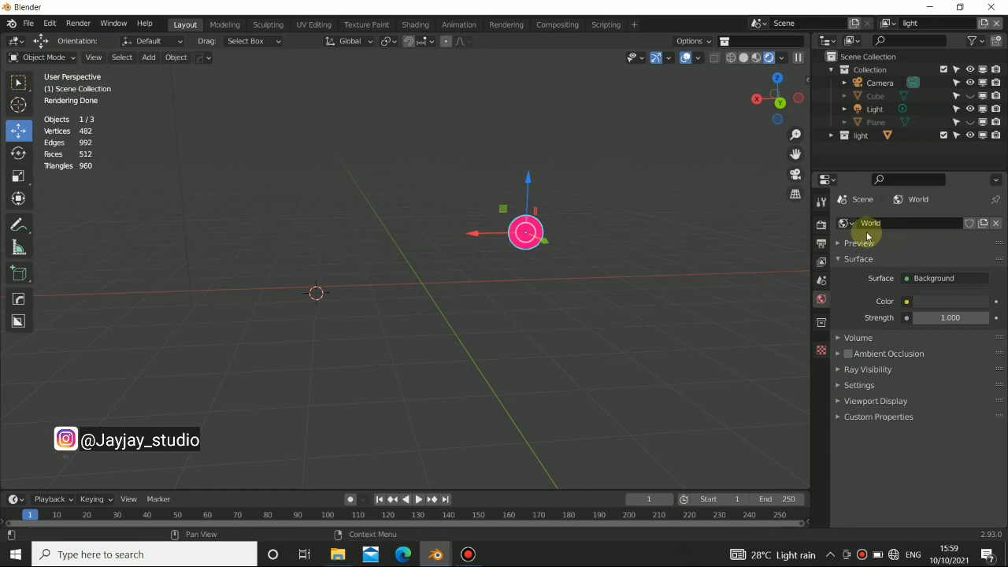
# Step: Set the output resolution to 1280 × 720 px
pyautogui.click(821, 248)
pyautogui.click(821, 225)
pyautogui.click(822, 244)
pyautogui.click(931, 238)
pyautogui.write('1280')
pyautogui.press('Tab')
pyautogui.write('720')
pyautogui.press('Return')
# Step: Render the image, compare the View Layer result with the light layer result, and minimize the render window
pyautogui.press('F12')
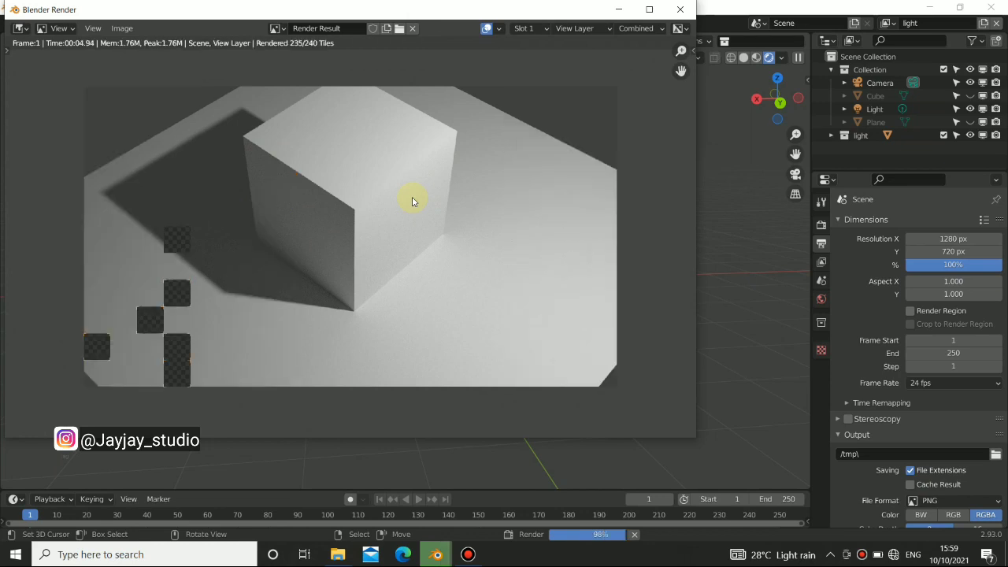
pyautogui.press('F12')
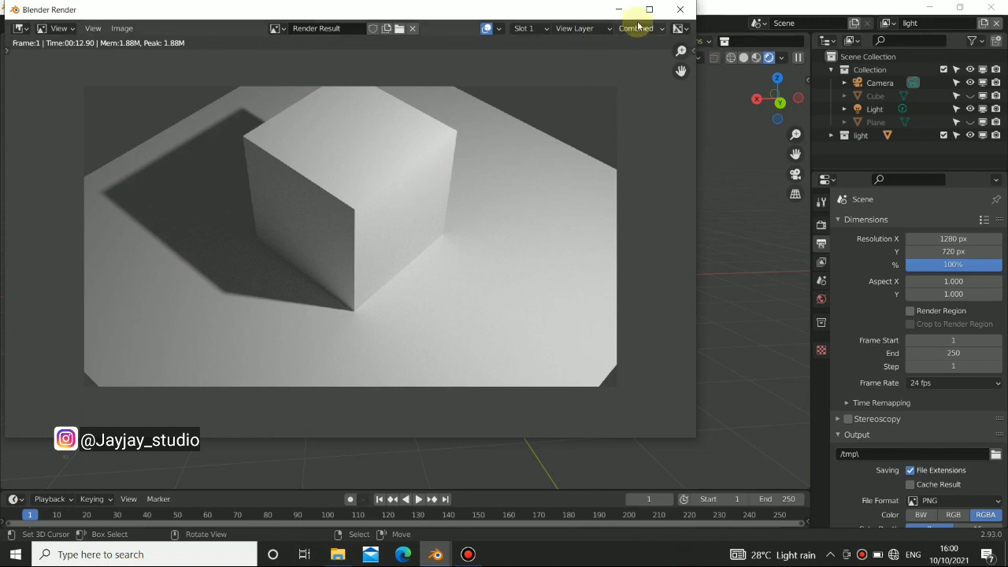
pyautogui.click(570, 32)
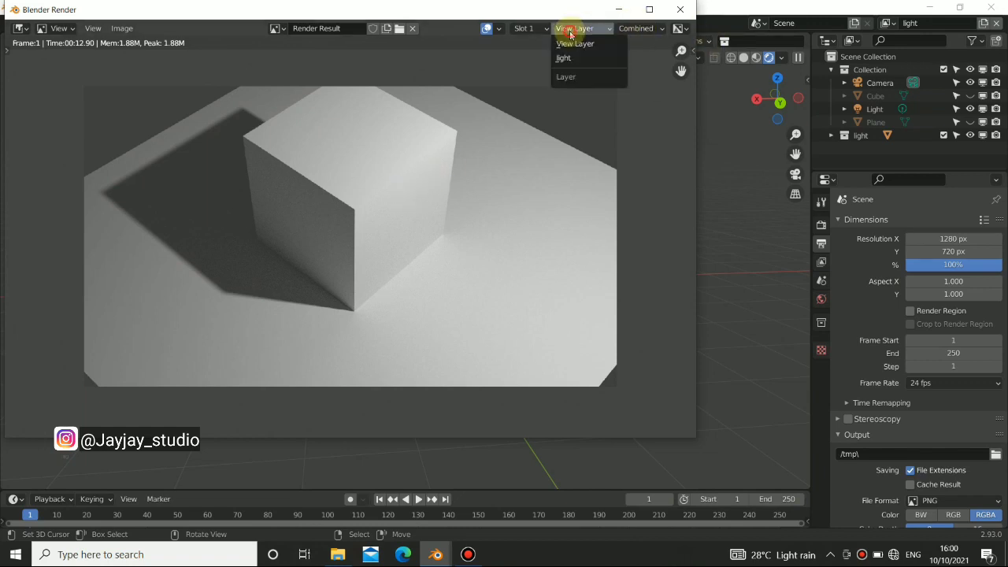
pyautogui.click(572, 44)
pyautogui.click(574, 28)
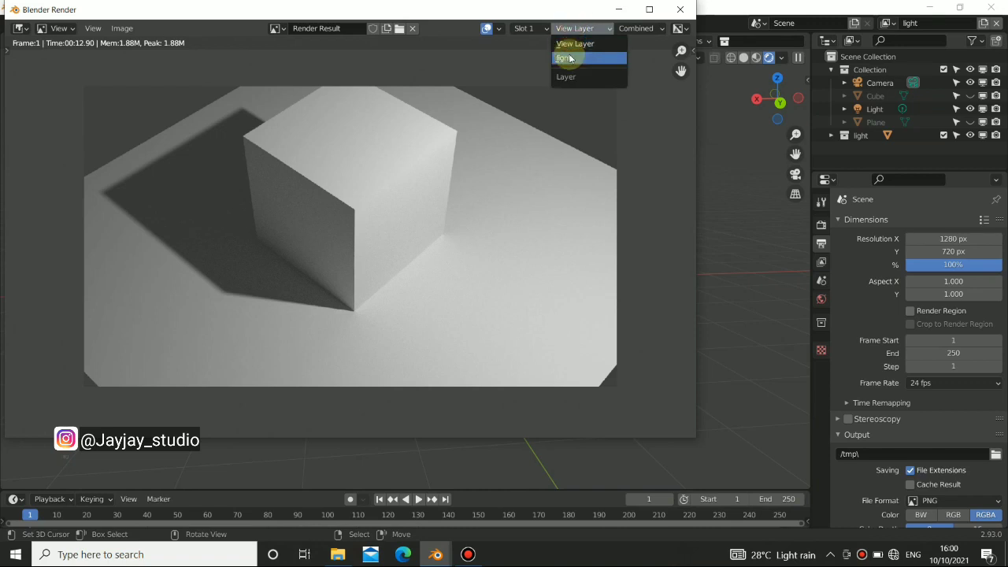
pyautogui.click(572, 58)
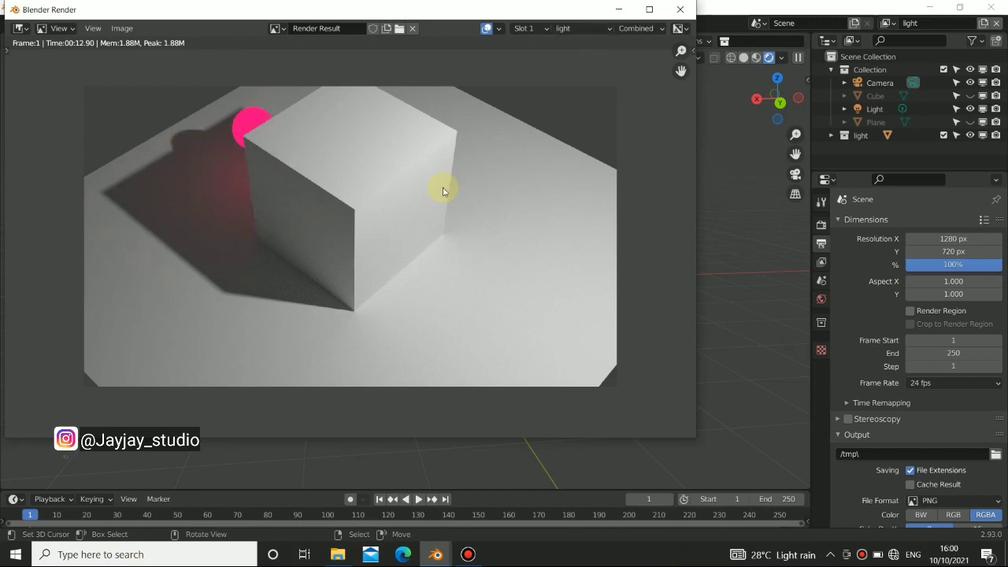
pyautogui.click(619, 8)
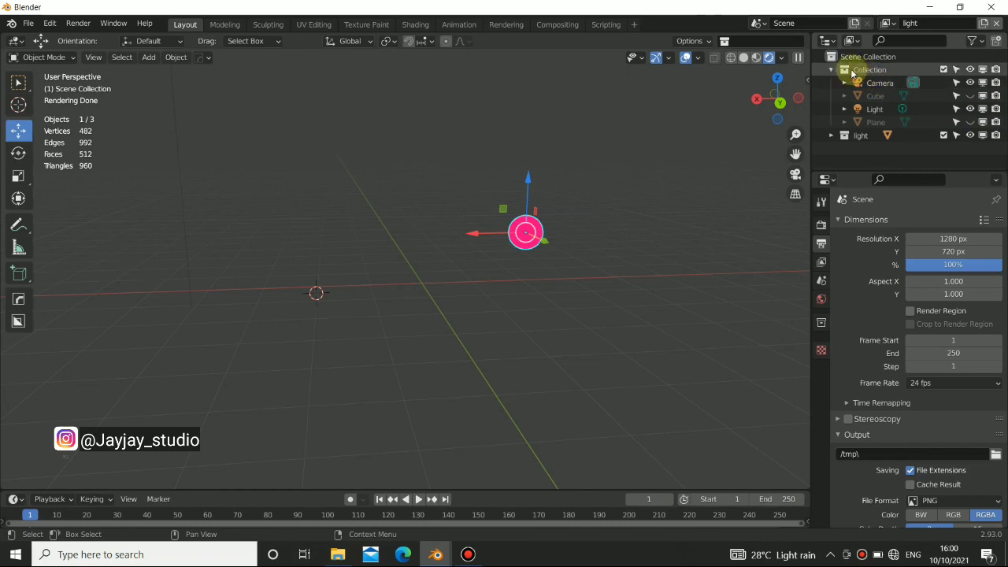
# Step: Hide the cube and plane in the viewport and disable both in renders
pyautogui.click(944, 70)
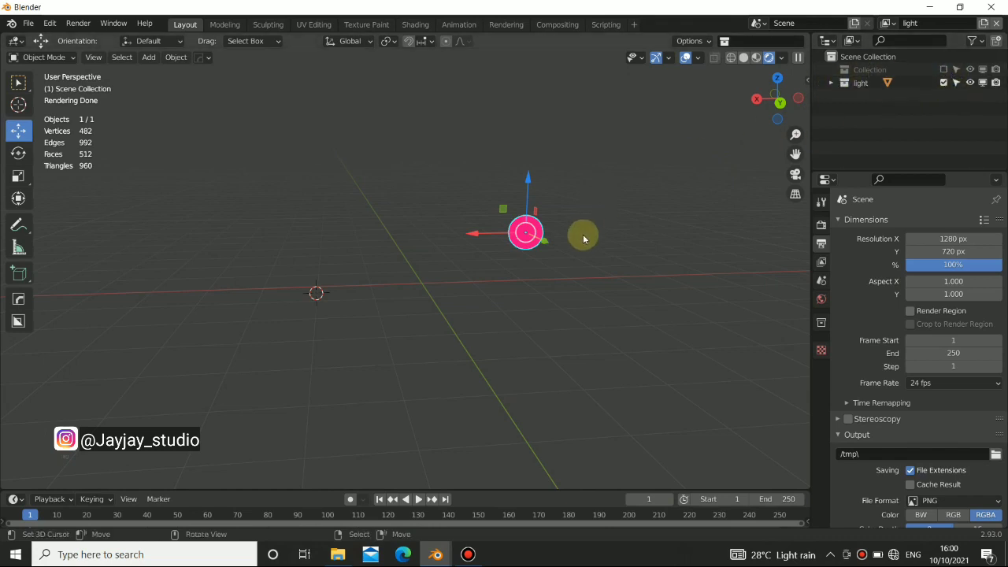
pyautogui.click(944, 70)
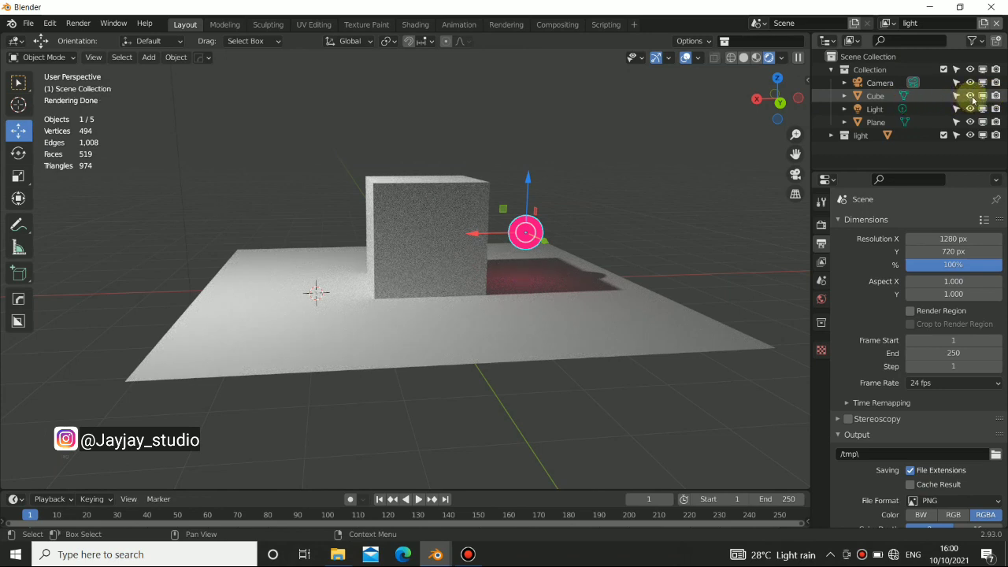
pyautogui.click(970, 95)
pyautogui.click(970, 122)
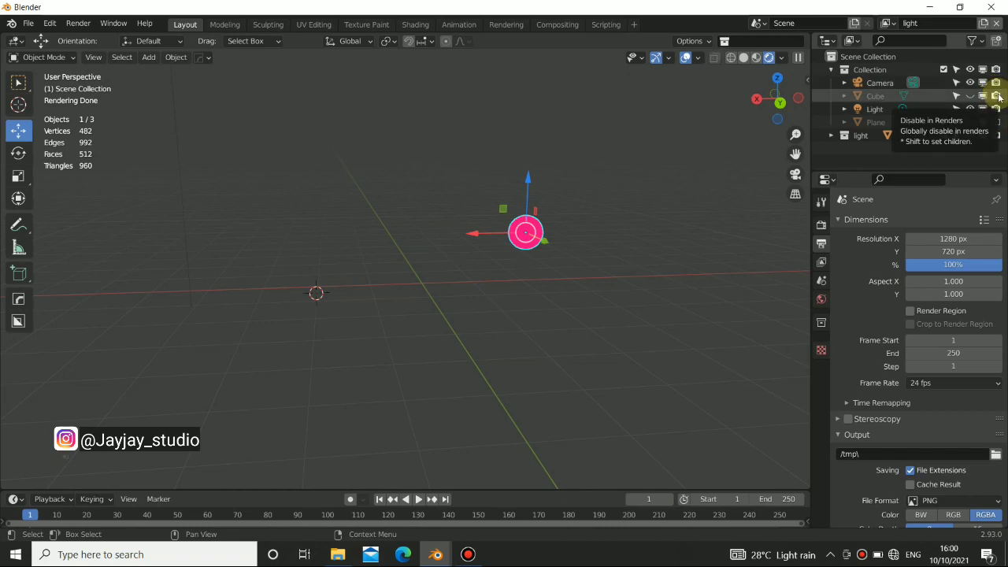
pyautogui.click(995, 95)
pyautogui.click(952, 69)
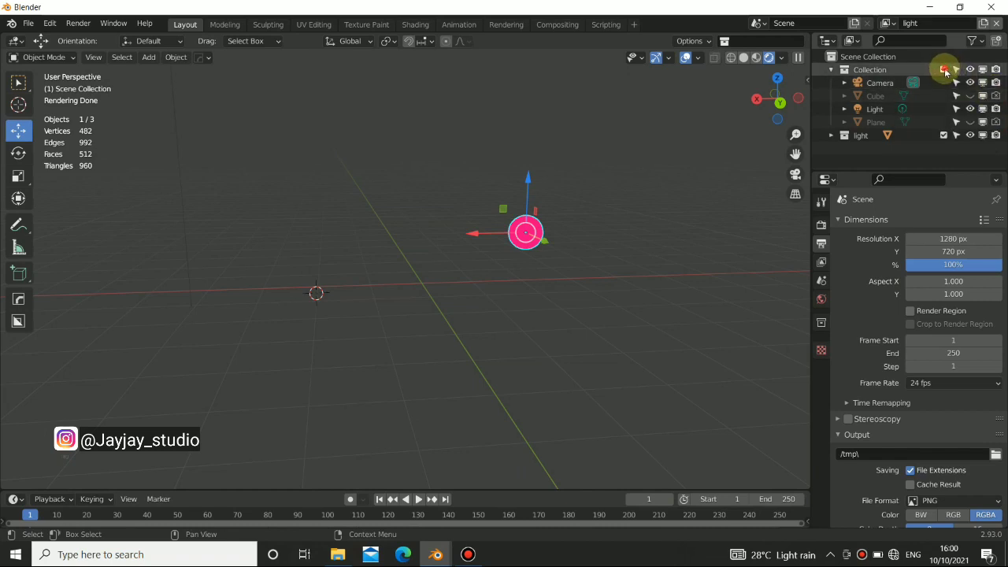
# Step: Exclude Collection from the light view layer
pyautogui.click(944, 69)
pyautogui.press('KP_0')
pyautogui.press('KP_0')
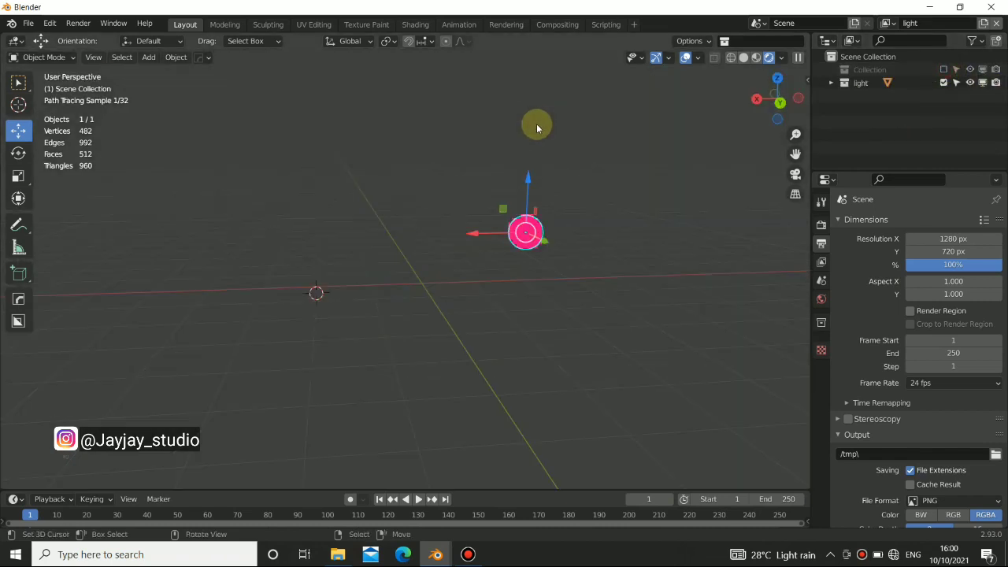
# Step: Render the image again, compare the results of both view layers, and minimize the render window
pyautogui.click(78, 23)
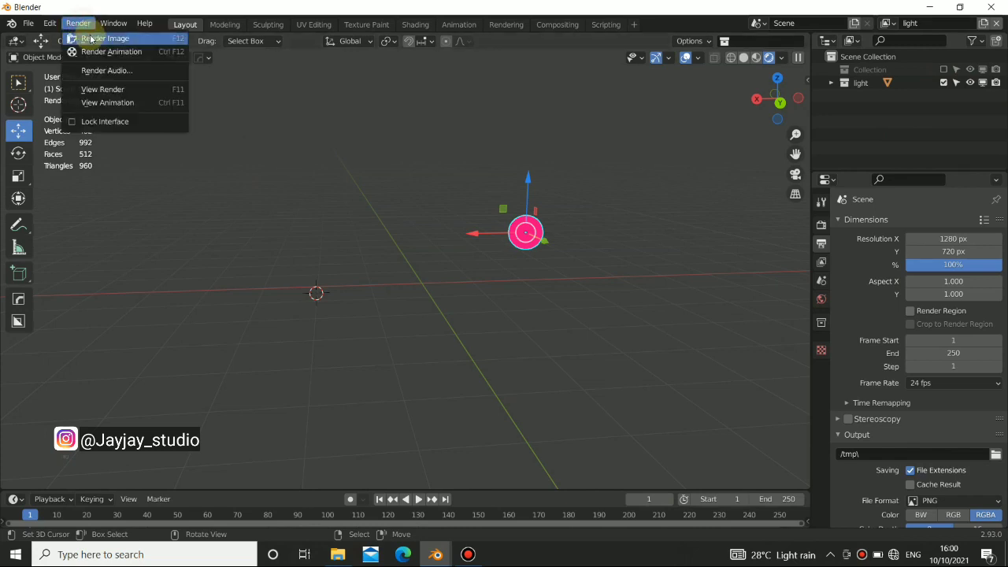
pyautogui.click(93, 38)
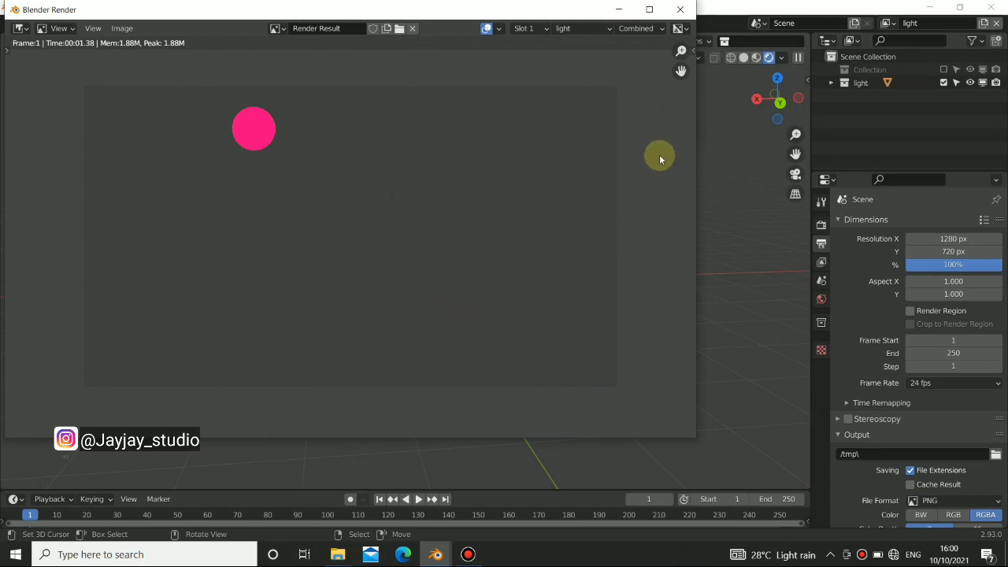
pyautogui.click(568, 28)
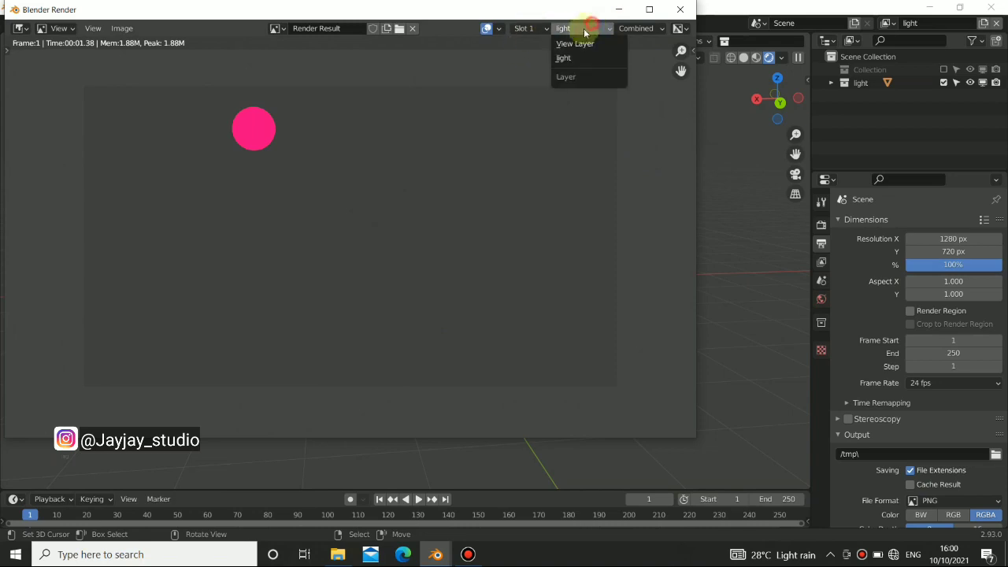
pyautogui.click(575, 44)
pyautogui.click(579, 29)
pyautogui.click(578, 59)
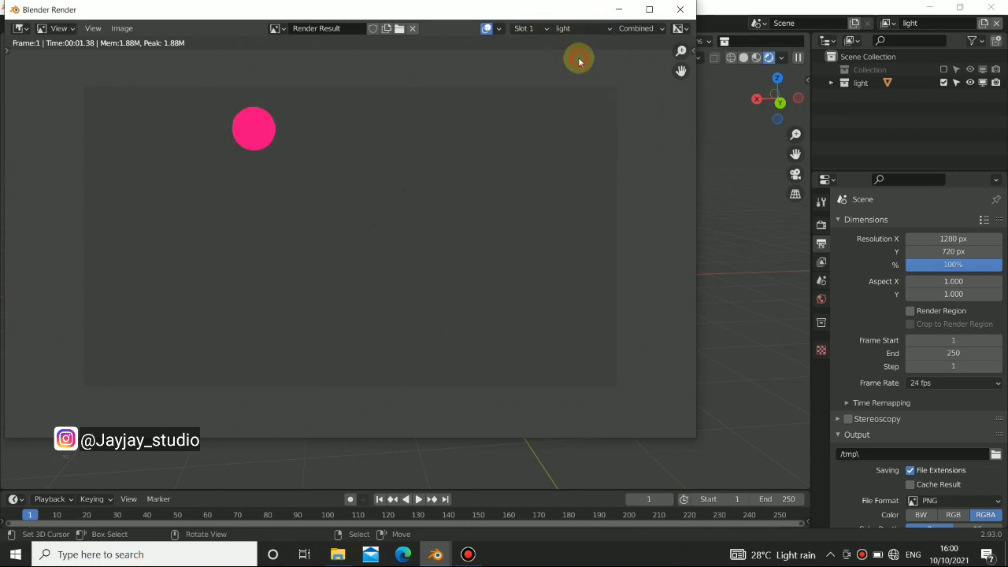
pyautogui.click(620, 9)
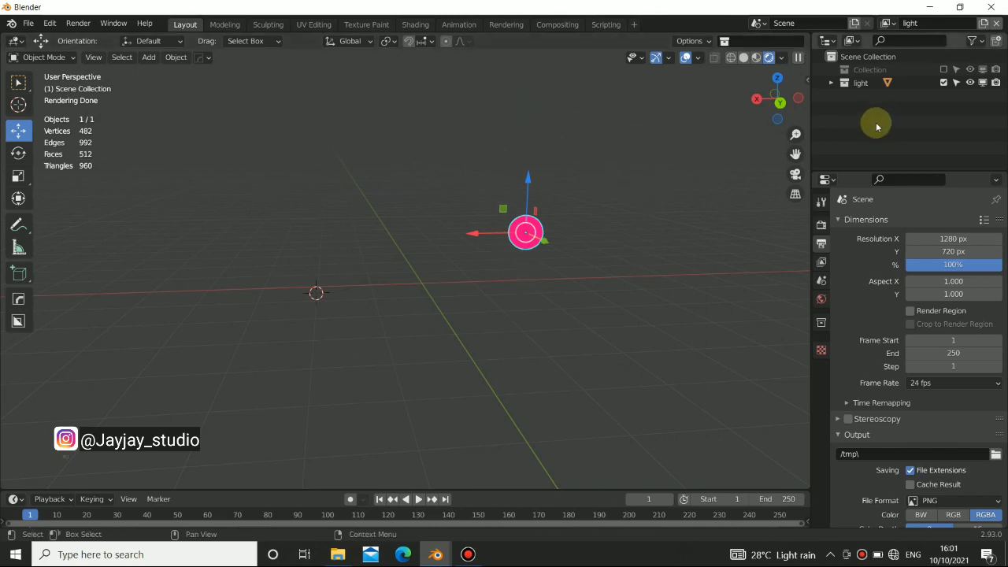
# Step: Switch to View Layer to check the cube and its shadow, and return to the light layer
pyautogui.click(887, 23)
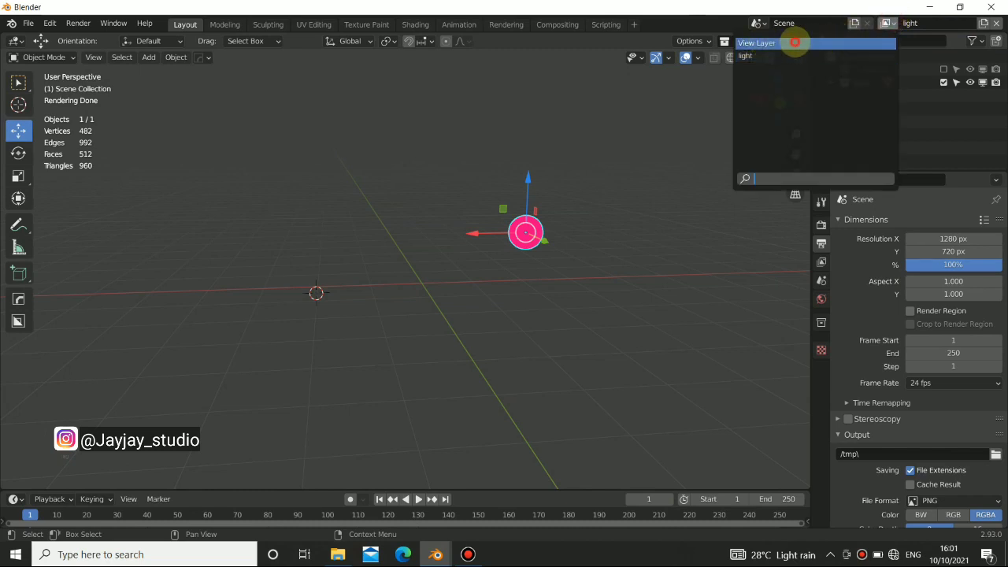
pyautogui.click(791, 42)
pyautogui.moveTo(491, 263); pyautogui.dragTo(508, 285, button='middle')
pyautogui.click(885, 24)
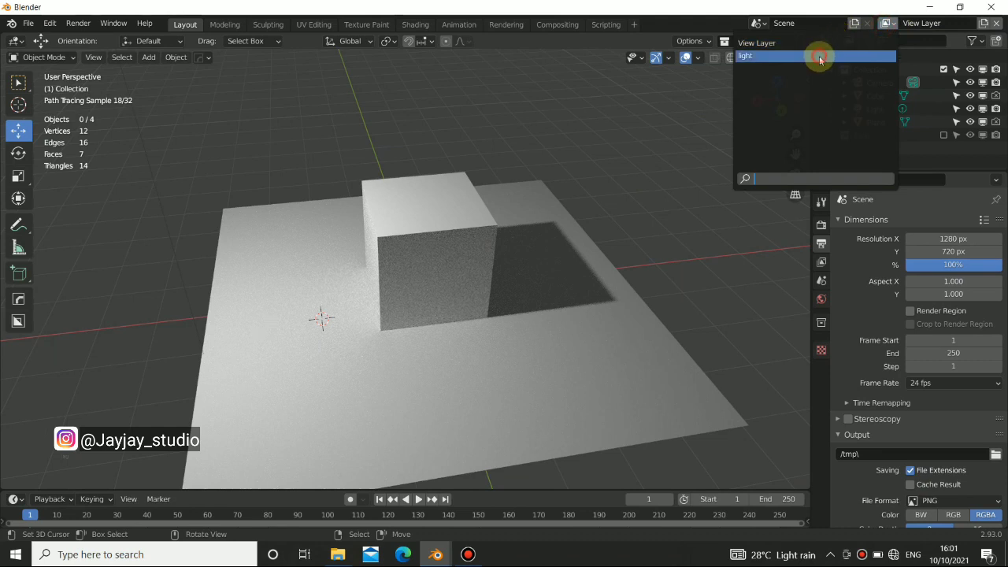
pyautogui.click(817, 55)
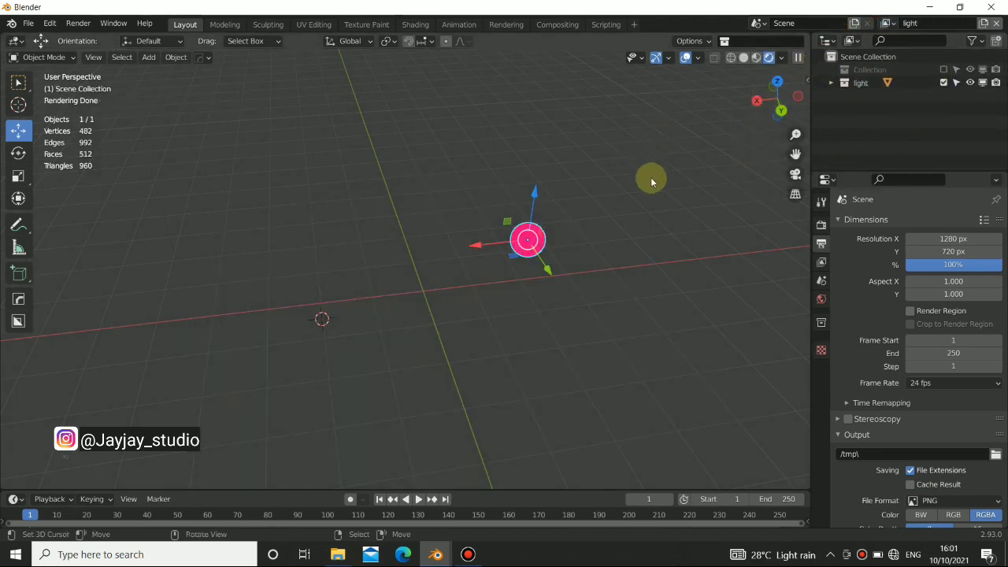
# Step: Include Collection in the light view layer again and inspect the sphere's glow on the cube and plane
pyautogui.click(943, 69)
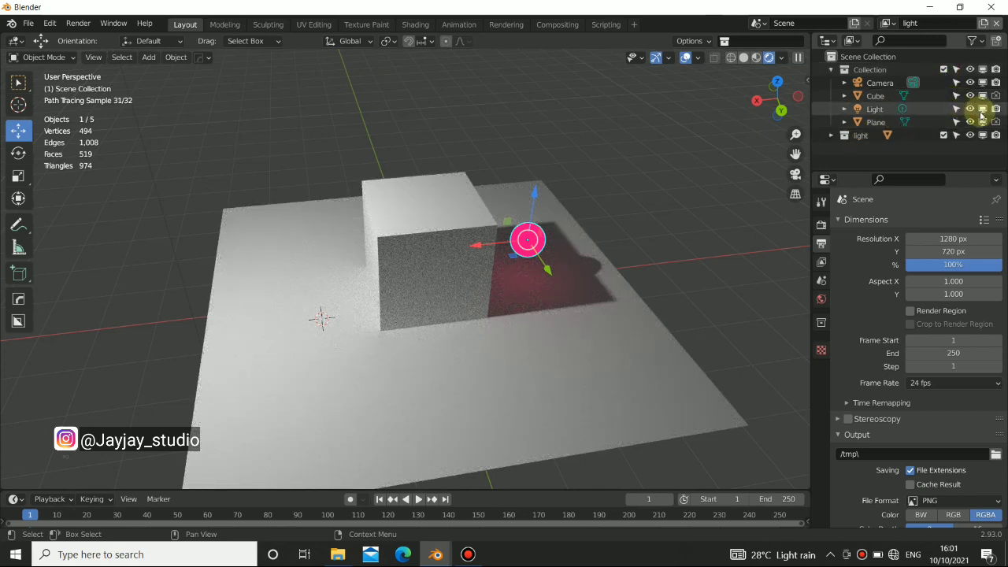
pyautogui.moveTo(641, 288)
pyautogui.mouseDown(button='middle')
pyautogui.moveTo(492, 282)
pyautogui.moveTo(465, 263)
pyautogui.moveTo(564, 258)
pyautogui.mouseUp(button='middle')
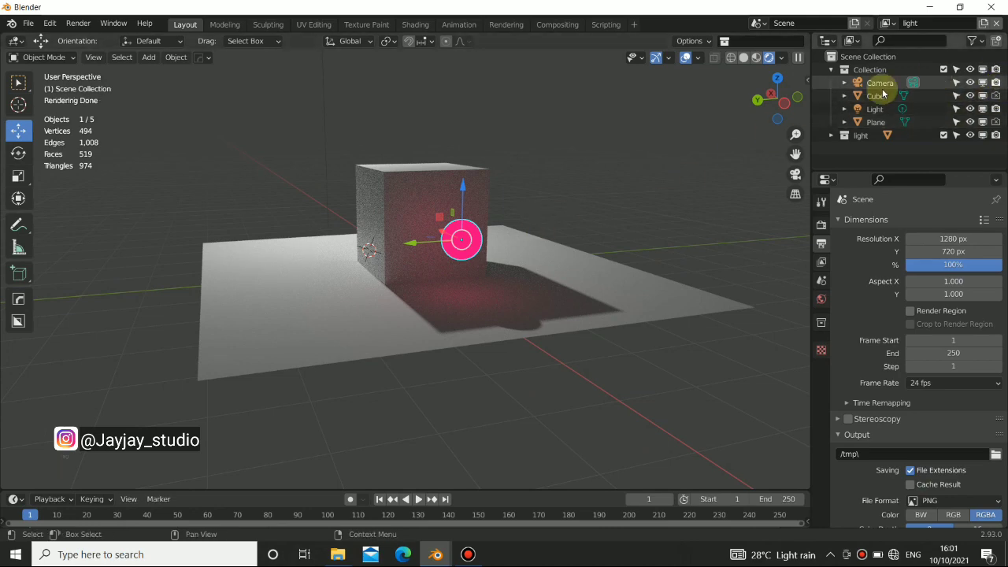
pyautogui.moveTo(441, 259)
pyautogui.mouseDown(button='middle')
pyautogui.moveTo(530, 272)
pyautogui.moveTo(394, 273)
pyautogui.moveTo(450, 266)
pyautogui.mouseUp(button='middle')
# Step: Move the plane and cube into a new collection named geo and exclude it from the light view layer
pyautogui.click(428, 269)
pyautogui.keyDown('shift'); pyautogui.click(447, 165); pyautogui.keyUp('shift')
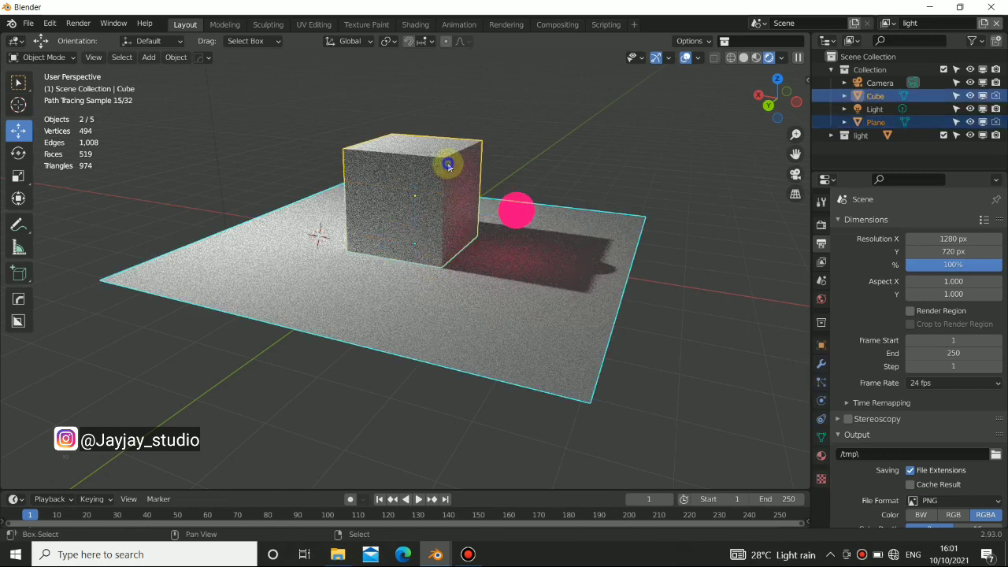
pyautogui.moveTo(359, 289); pyautogui.dragTo(439, 287, button='middle')
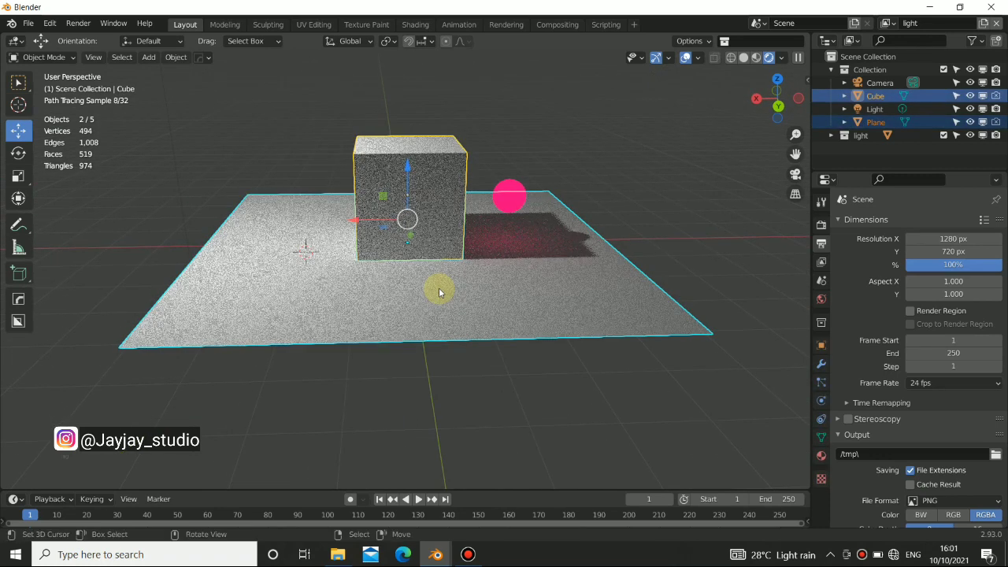
pyautogui.press('m')
pyautogui.click(438, 289)
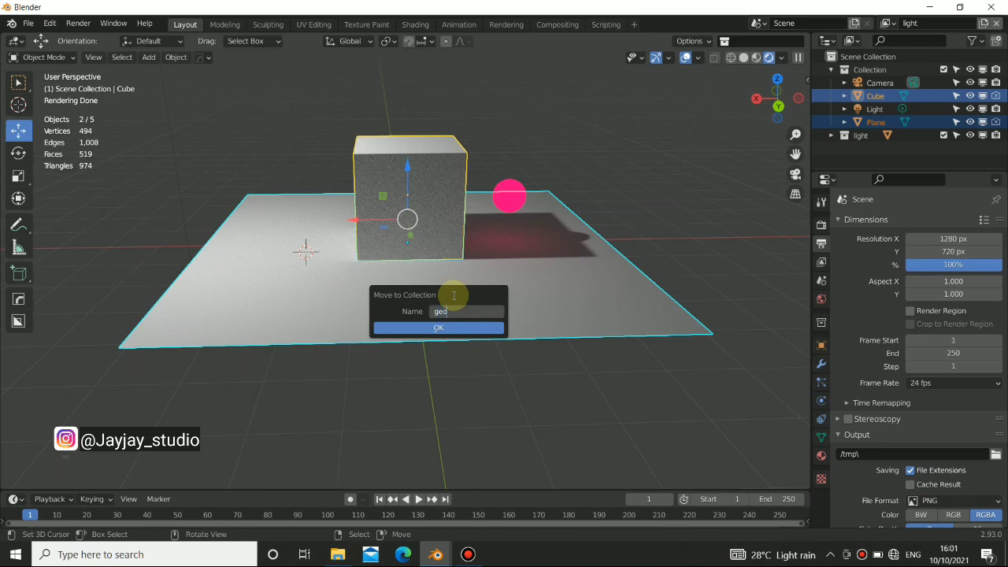
pyautogui.click(444, 328)
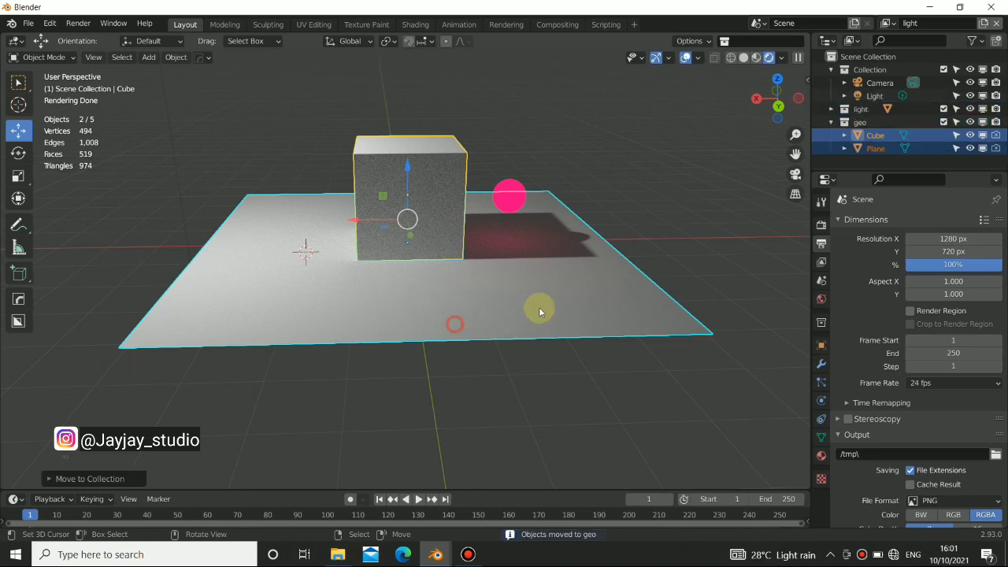
pyautogui.click(829, 123)
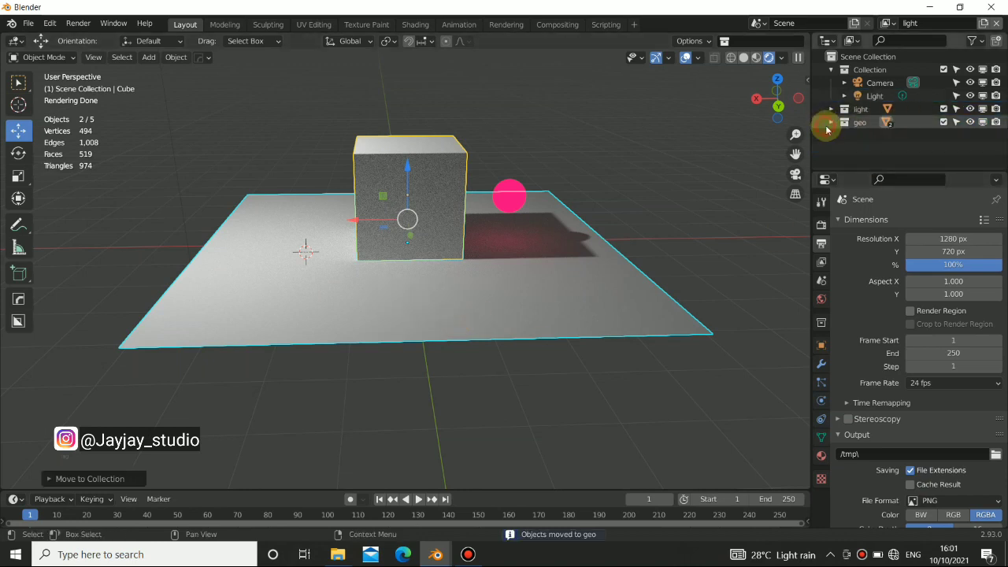
pyautogui.click(943, 122)
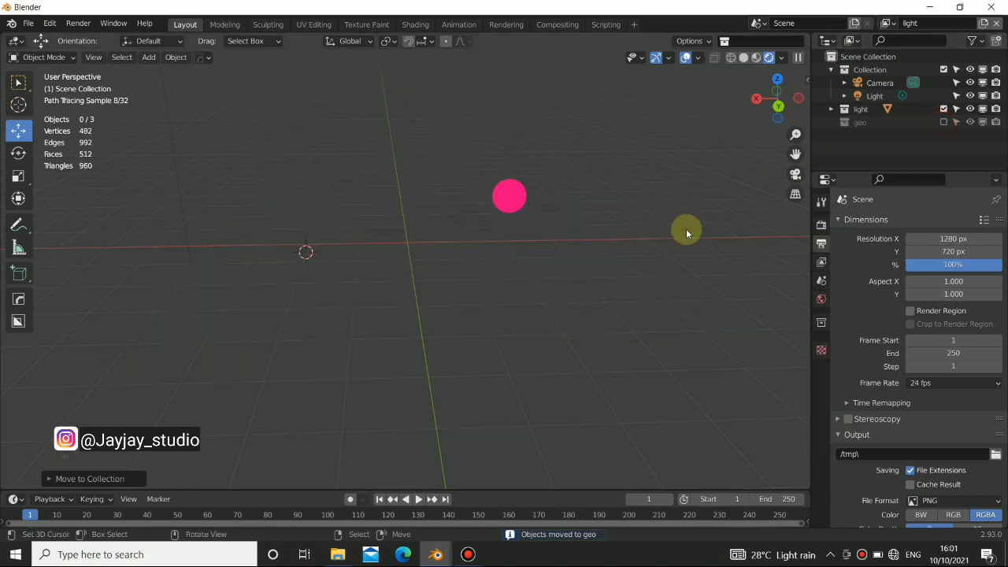
# Step: Make View Layer active and inspect the cube and its shadow from several angles
pyautogui.click(884, 25)
pyautogui.click(770, 42)
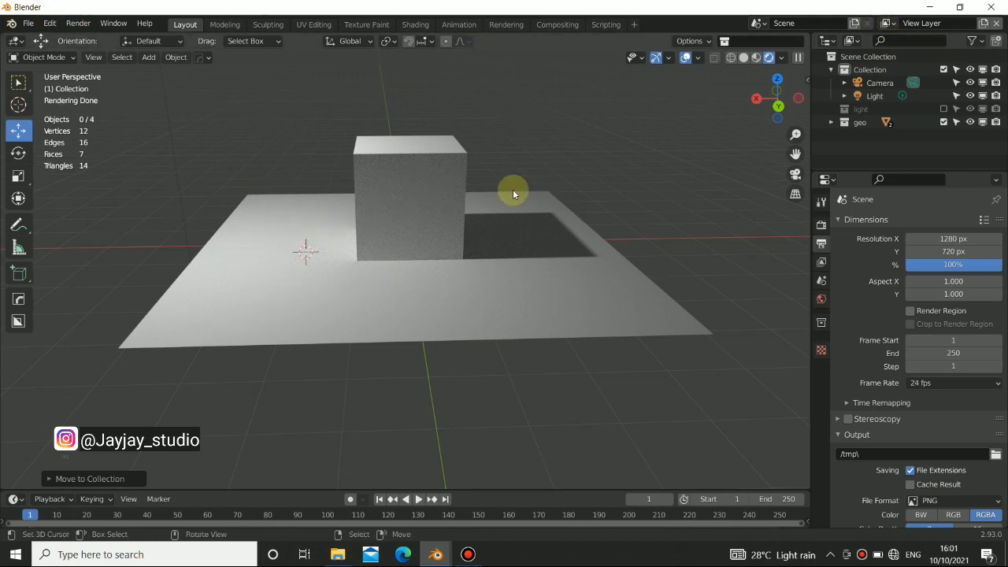
pyautogui.moveTo(792, 72)
pyautogui.mouseDown()
pyautogui.moveTo(570, 264)
pyautogui.moveTo(492, 264)
pyautogui.moveTo(482, 200)
pyautogui.moveTo(577, 188)
pyautogui.moveTo(401, 270)
pyautogui.moveTo(572, 237)
pyautogui.mouseUp()
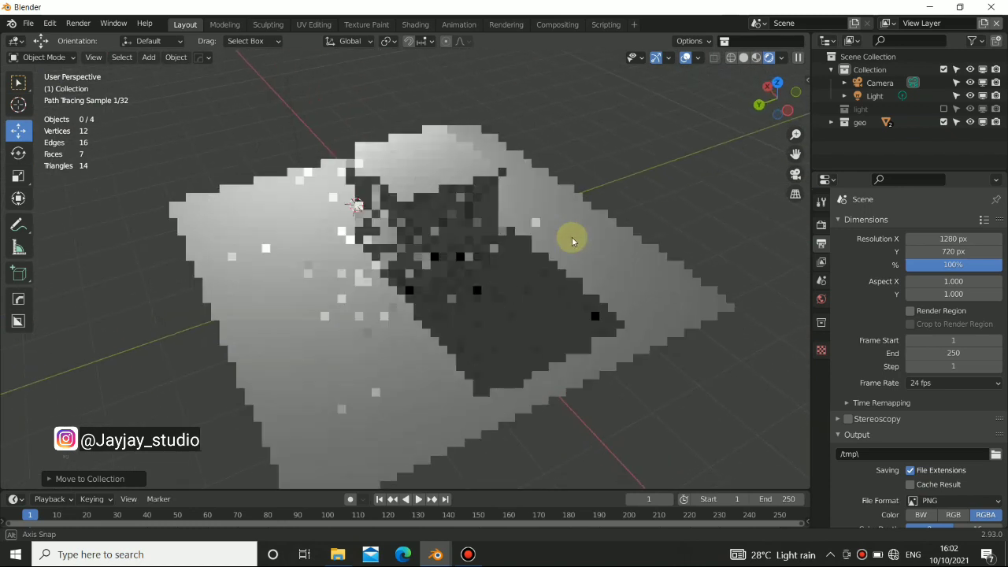
pyautogui.moveTo(610, 209); pyautogui.dragTo(394, 191, button='middle')
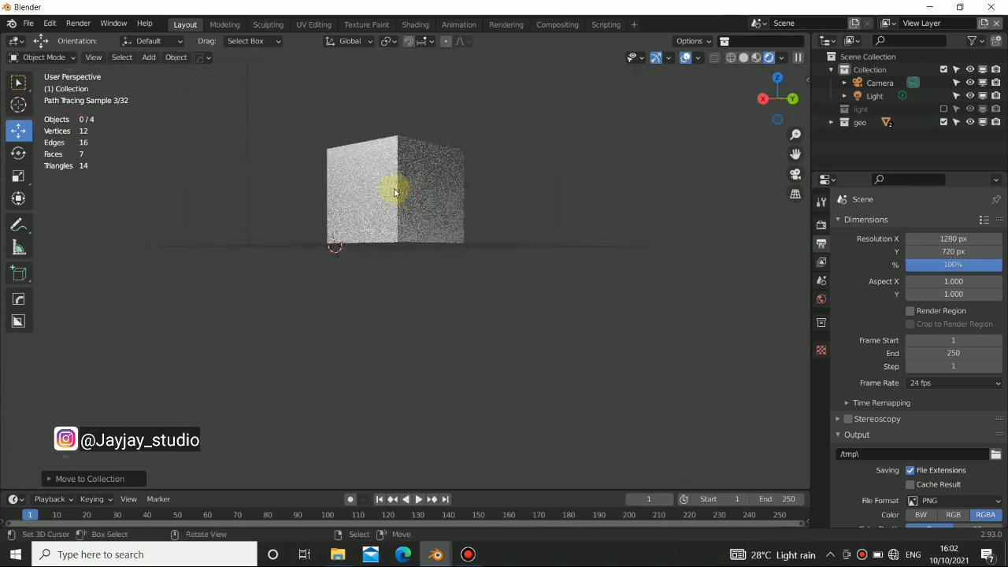
pyautogui.moveTo(524, 153); pyautogui.dragTo(279, 189, button='middle')
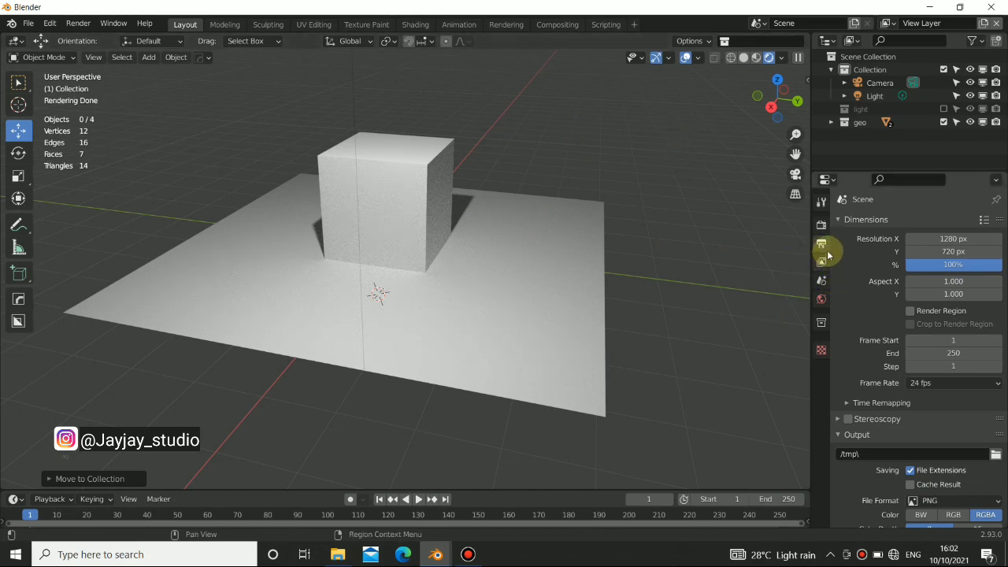
# Step: Enable a transparent film background in the render settings
pyautogui.click(822, 224)
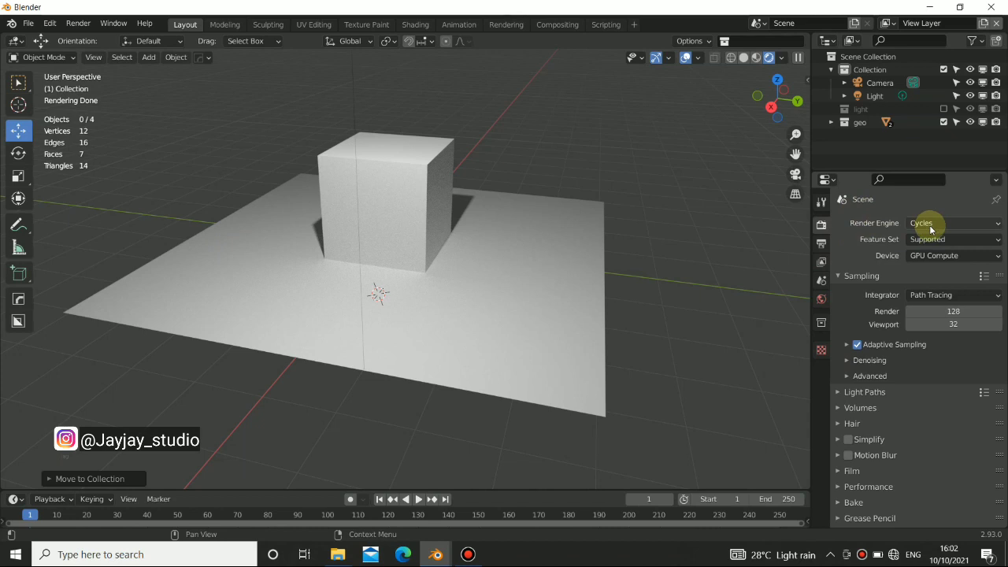
pyautogui.scroll(-3, 869, 416)
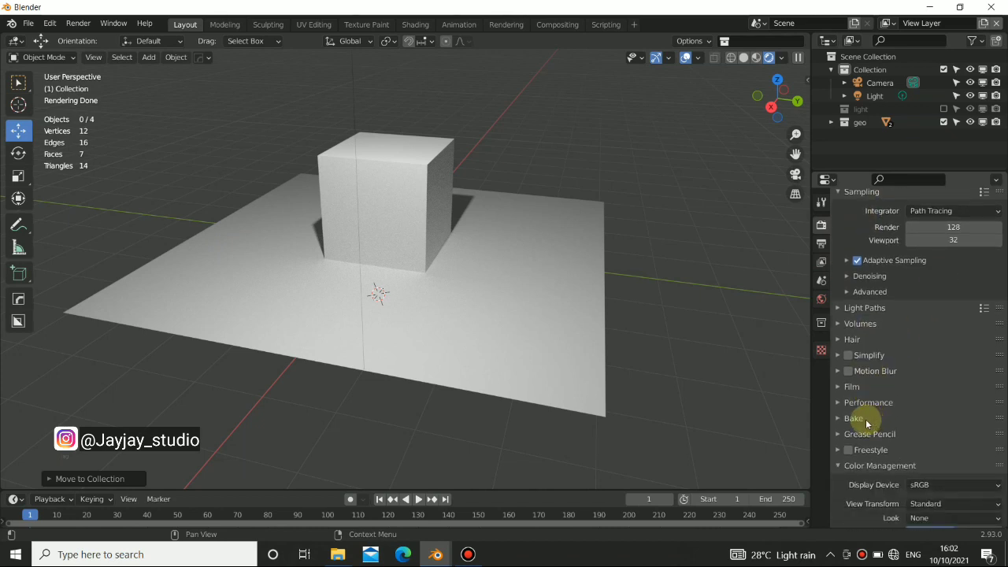
pyautogui.click(841, 386)
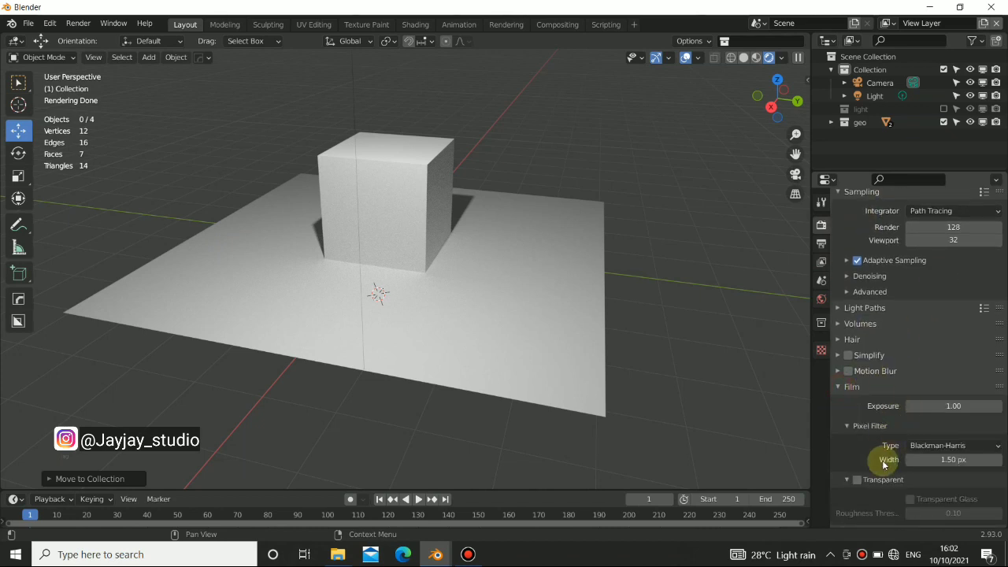
pyautogui.click(856, 480)
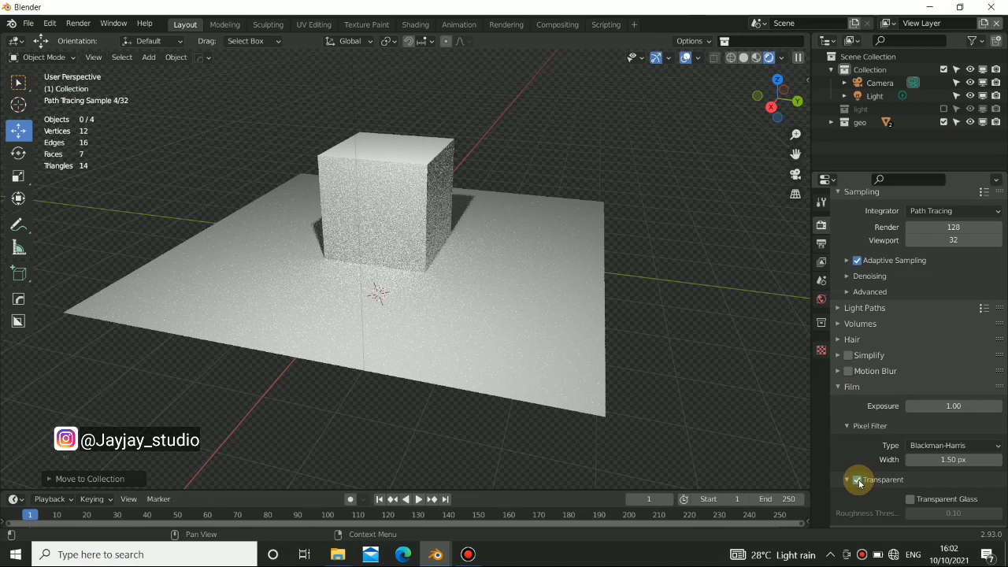
pyautogui.click(843, 385)
pyautogui.moveTo(467, 268); pyautogui.dragTo(272, 211, button='middle')
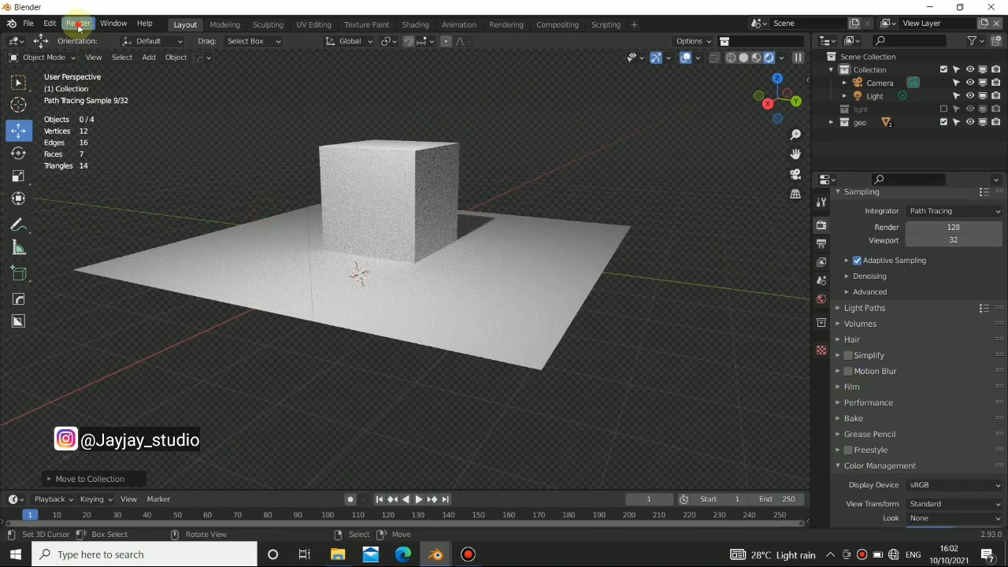
# Step: Render the image with the transparent background and compare the View Layer result with the light layer result
pyautogui.click(78, 24)
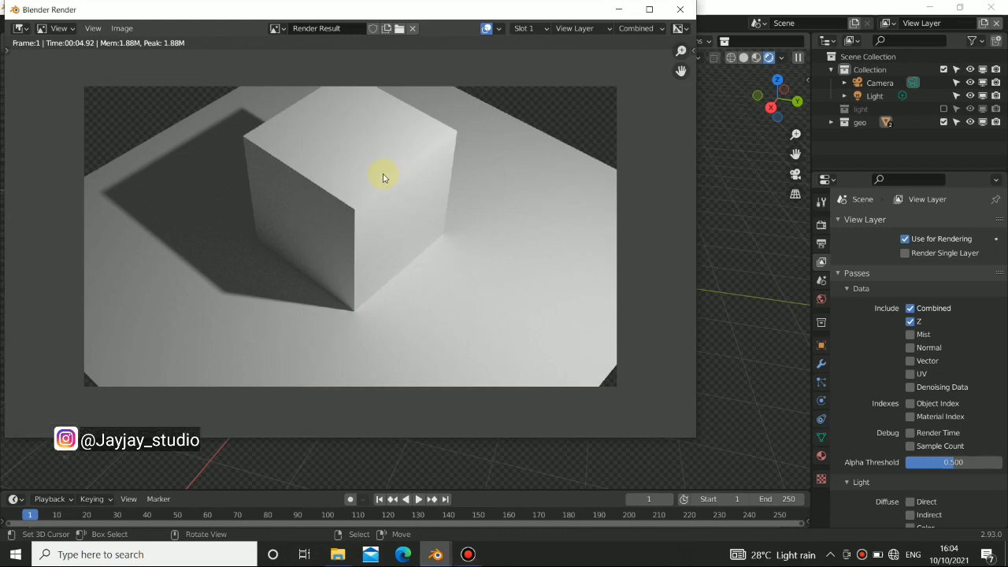
pyautogui.scroll(-3, 383, 178)
pyautogui.scroll(2, 384, 175)
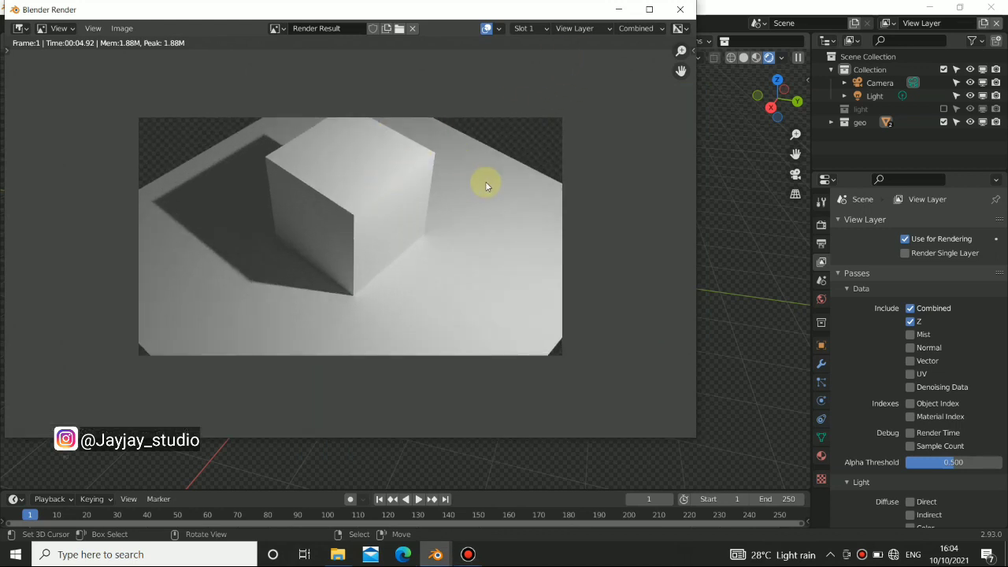
pyautogui.click(587, 29)
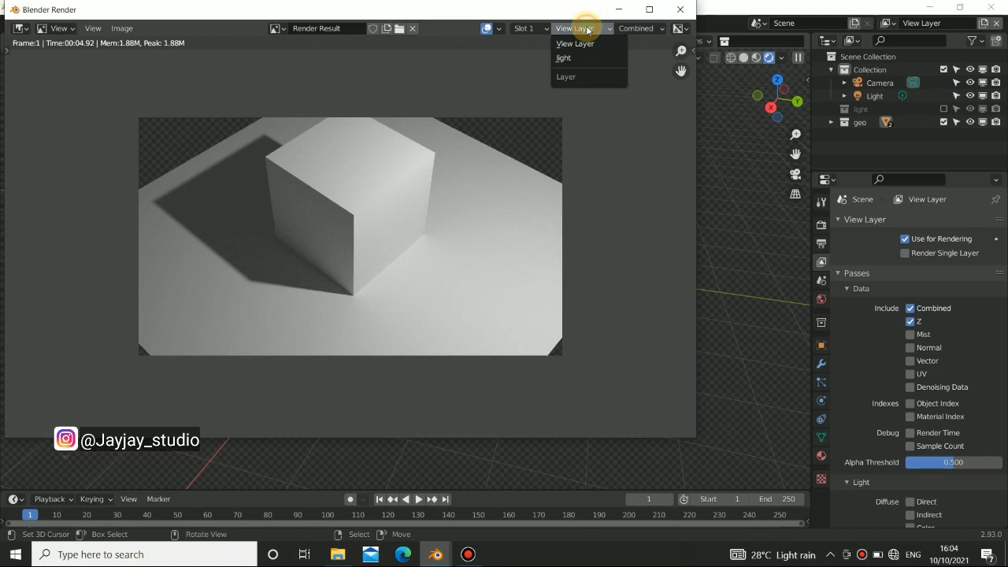
pyautogui.click(571, 41)
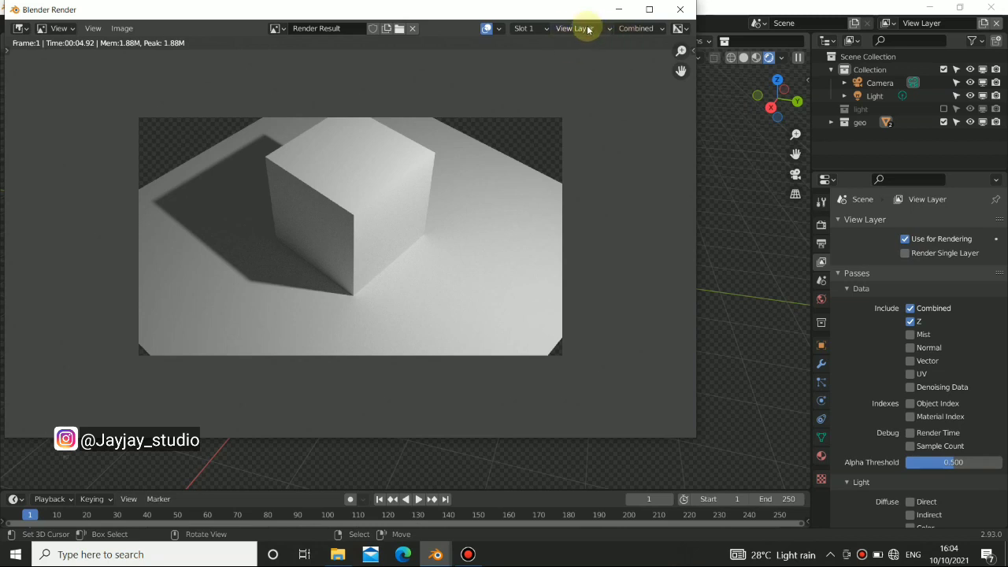
pyautogui.click(587, 30)
pyautogui.click(570, 66)
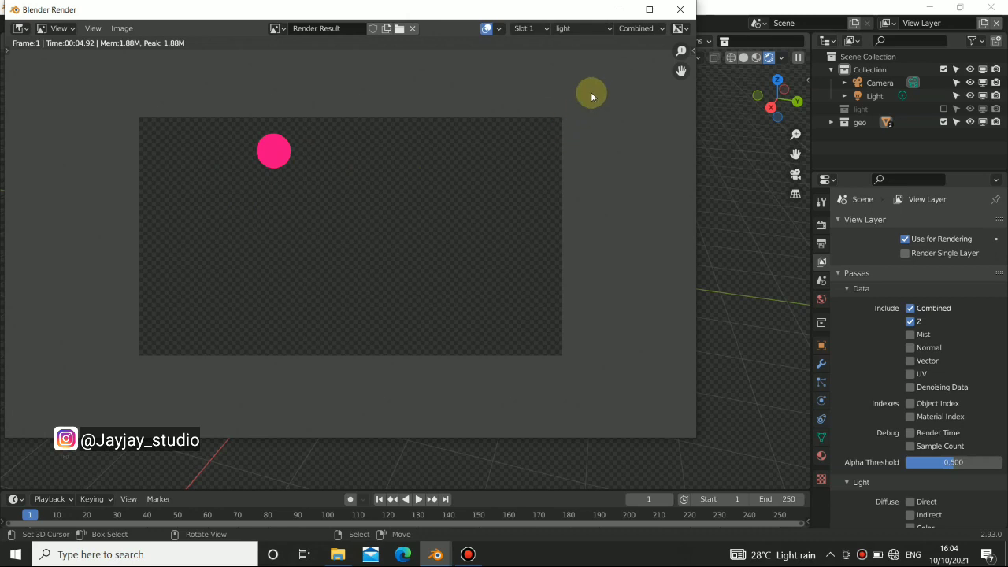
# Step: Put the render result away, switch to the Compositing workspace and enable compositing nodes for the scene
pyautogui.click(616, 10)
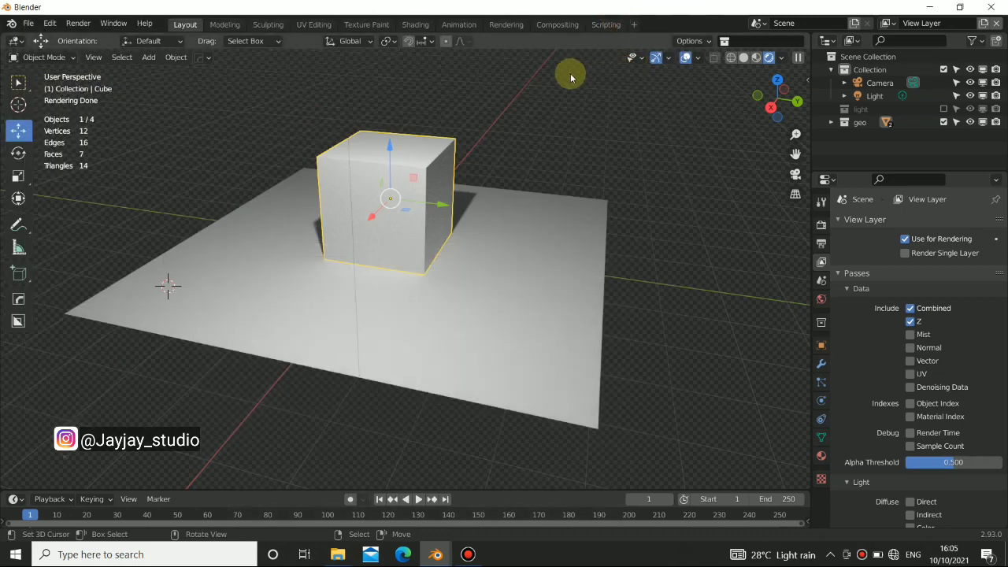
pyautogui.click(568, 25)
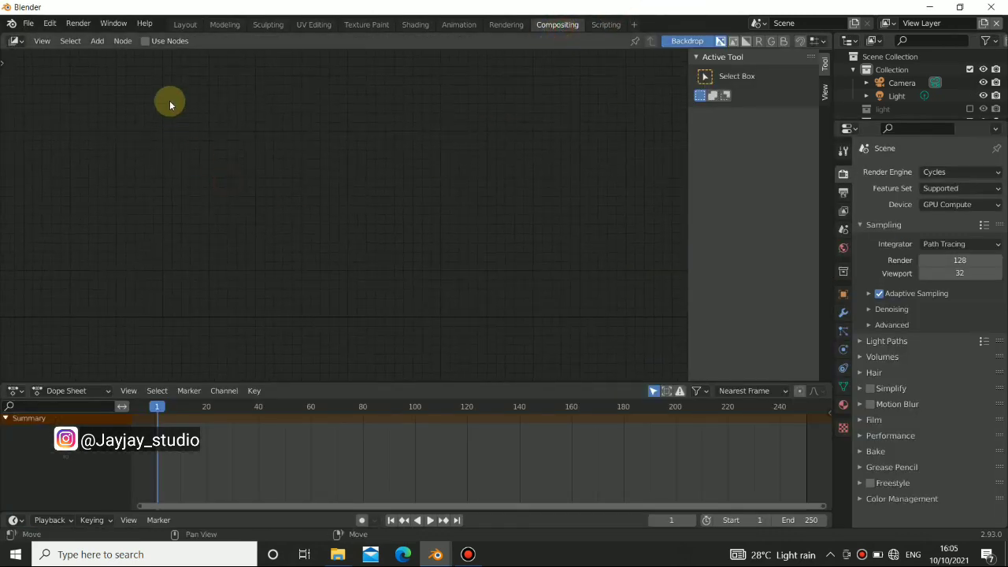
pyautogui.click(144, 41)
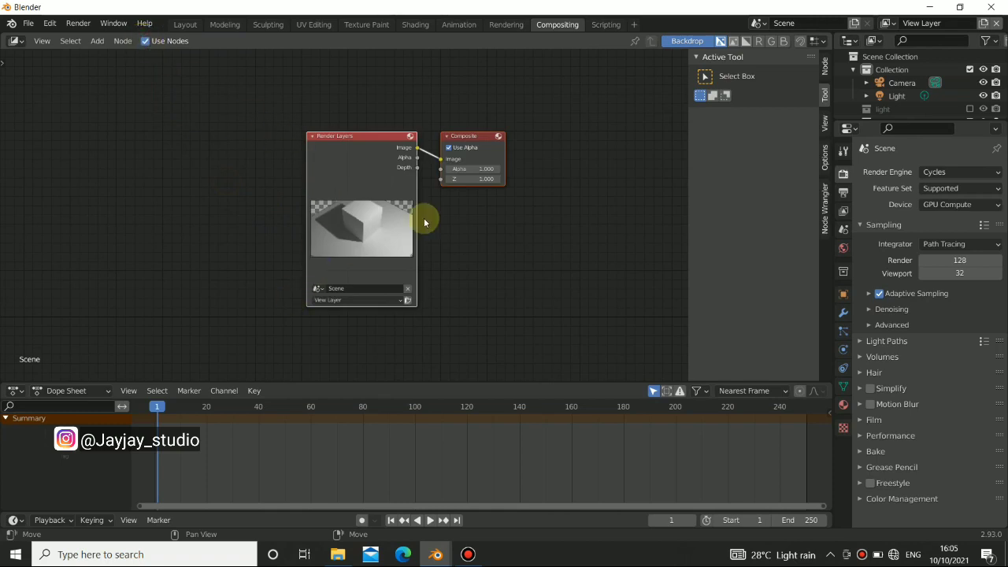
# Step: Join the Dope Sheet area into the node editor so that the compositor fills the space
pyautogui.rightClick(833, 388)
pyautogui.press('Escape')
pyautogui.rightClick(835, 383)
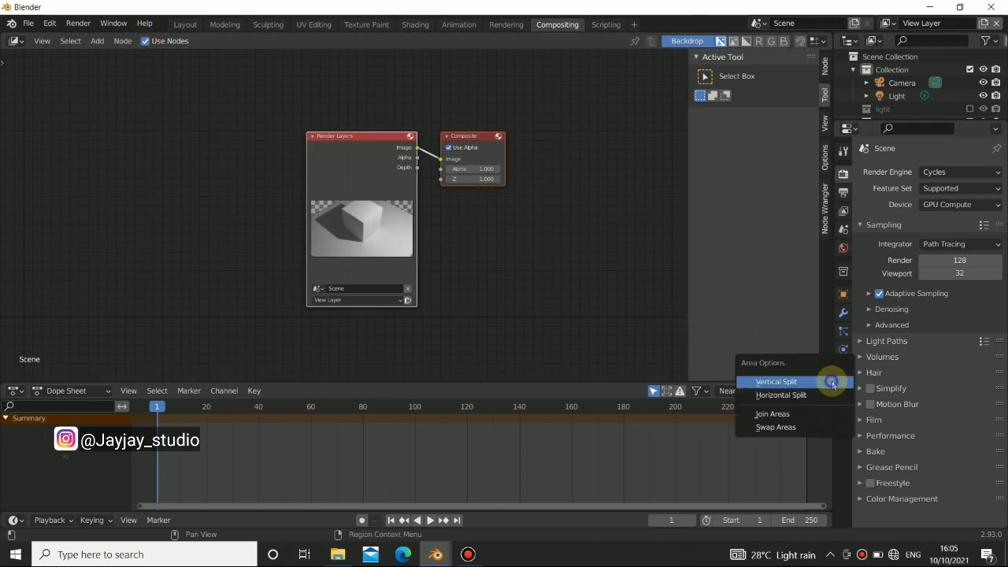
pyautogui.click(777, 414)
pyautogui.click(614, 472)
pyautogui.scroll(-3, 472, 331)
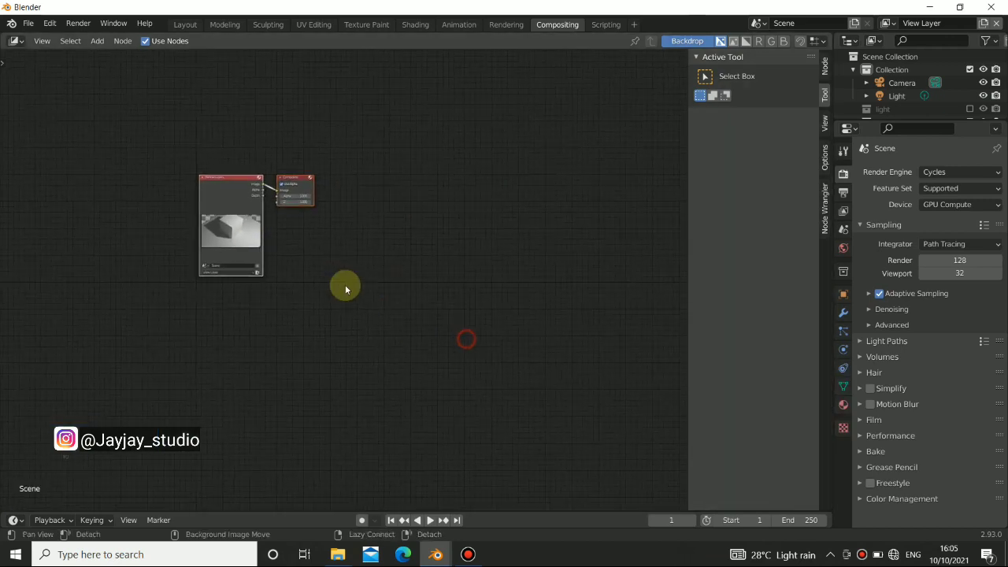
pyautogui.moveTo(304, 288); pyautogui.dragTo(289, 259, button='middle')
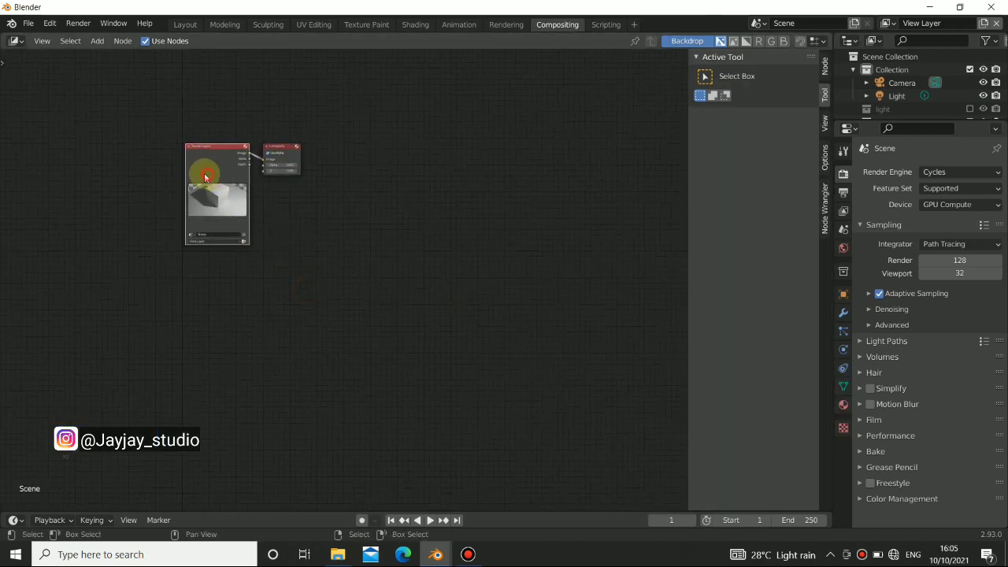
# Step: Duplicate the Render Layers node, place the copy below the original and set it to the light view layer
pyautogui.moveTo(208, 171); pyautogui.dragTo(202, 192)
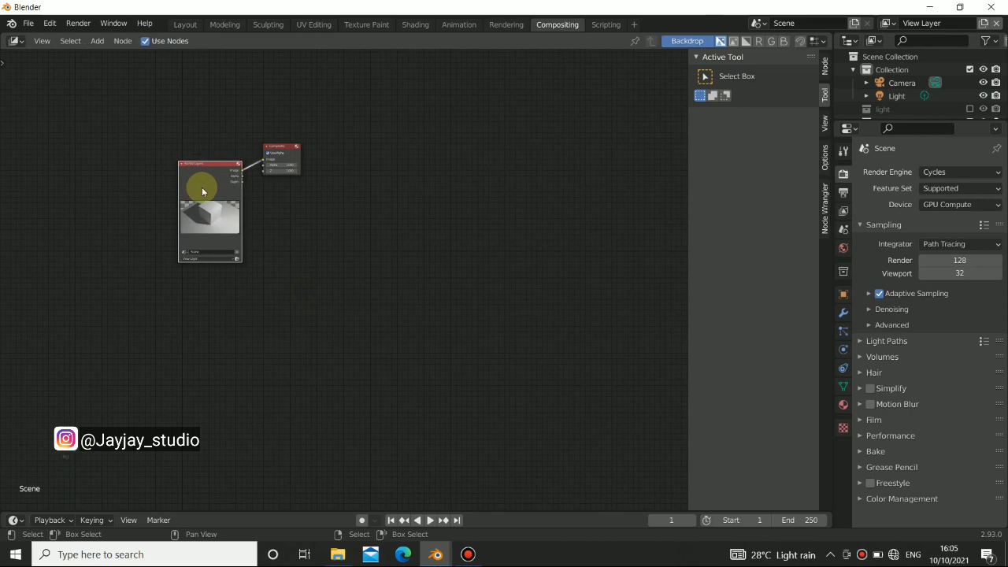
pyautogui.hotkey('shift', 'd')
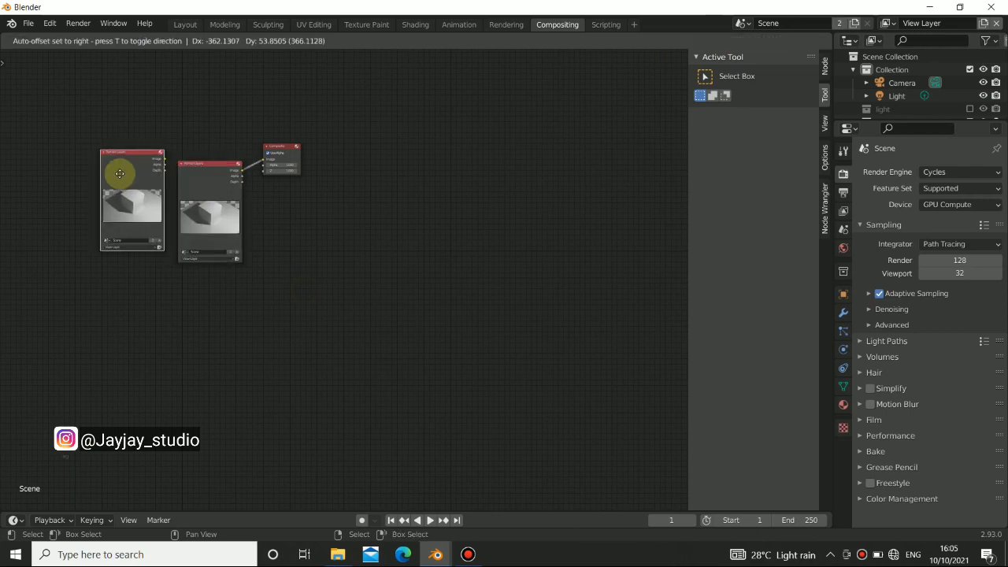
pyautogui.click(209, 305)
pyautogui.scroll(3, 209, 394)
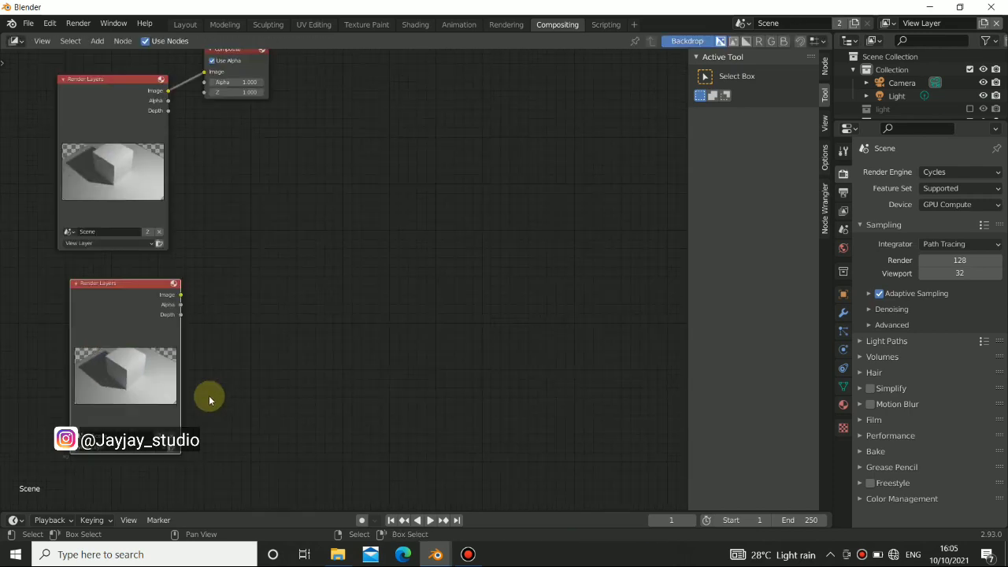
pyautogui.moveTo(209, 395); pyautogui.dragTo(292, 349, button='middle')
pyautogui.scroll(1, 279, 364)
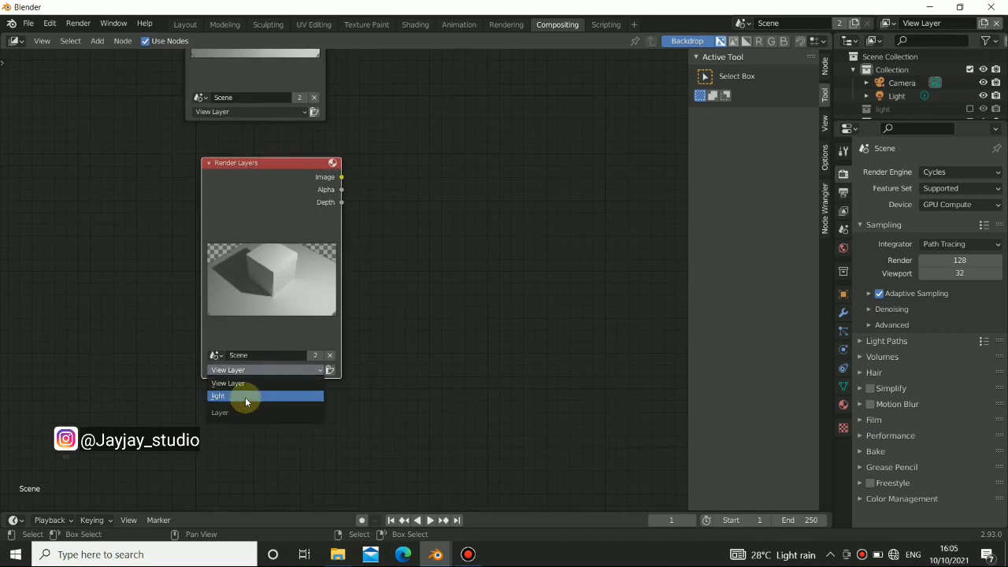
pyautogui.click(267, 396)
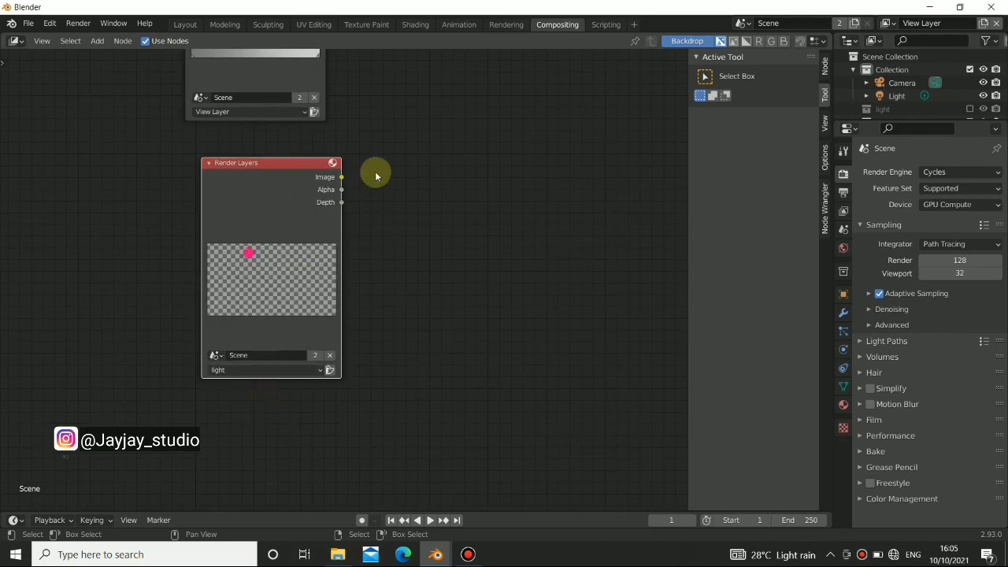
# Step: Preview the View Layer render and the light layer render through a Viewer node, shrinking the backdrop image
pyautogui.scroll(-3, 286, 226)
pyautogui.keyDown('ctrl'); pyautogui.keyDown('shift'); pyautogui.click(209, 182); pyautogui.keyUp('shift'); pyautogui.keyUp('ctrl')
pyautogui.scroll(-2, 347, 276)
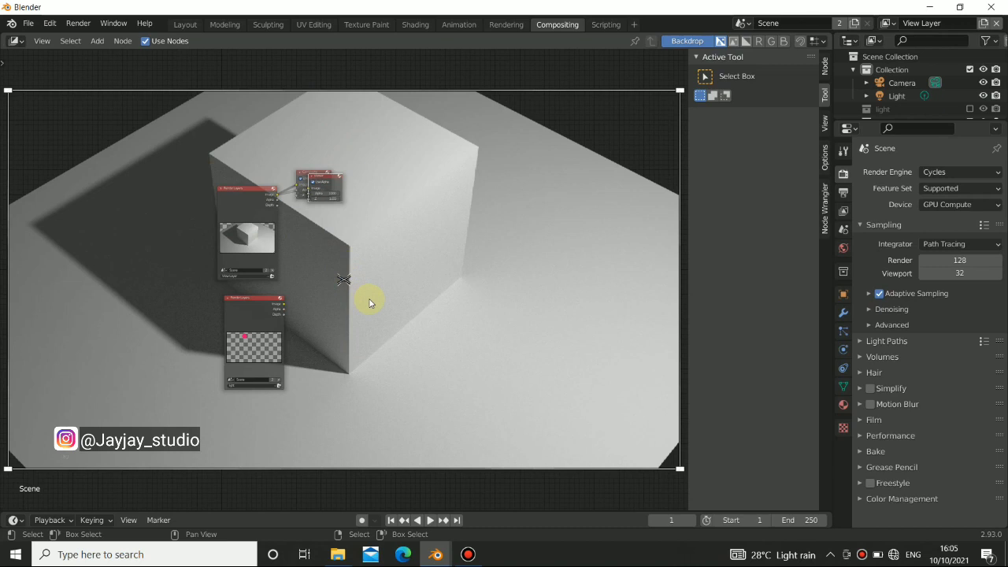
pyautogui.press('v')
pyautogui.press('v')
pyautogui.press('v')
pyautogui.moveTo(367, 307); pyautogui.dragTo(323, 242, button='middle')
pyautogui.keyDown('ctrl'); pyautogui.keyDown('shift'); pyautogui.click(230, 266); pyautogui.keyUp('shift'); pyautogui.keyUp('ctrl')
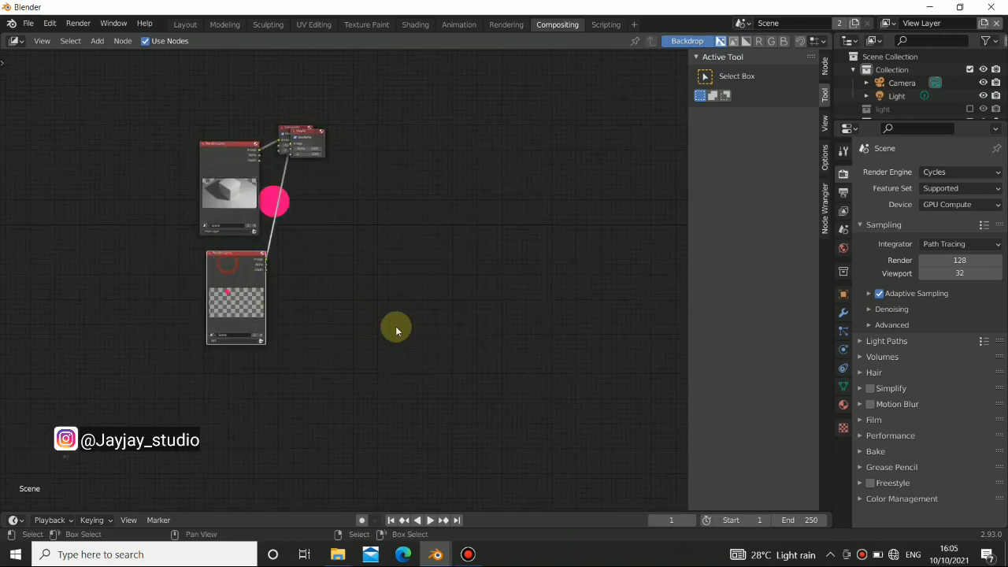
# Step: Separate the overlapping Viewer and Composite nodes
pyautogui.click(210, 181)
pyautogui.moveTo(307, 131); pyautogui.dragTo(352, 209)
pyautogui.moveTo(304, 131)
pyautogui.mouseDown()
pyautogui.moveTo(354, 118)
pyautogui.moveTo(347, 132)
pyautogui.moveTo(313, 130)
pyautogui.mouseUp()
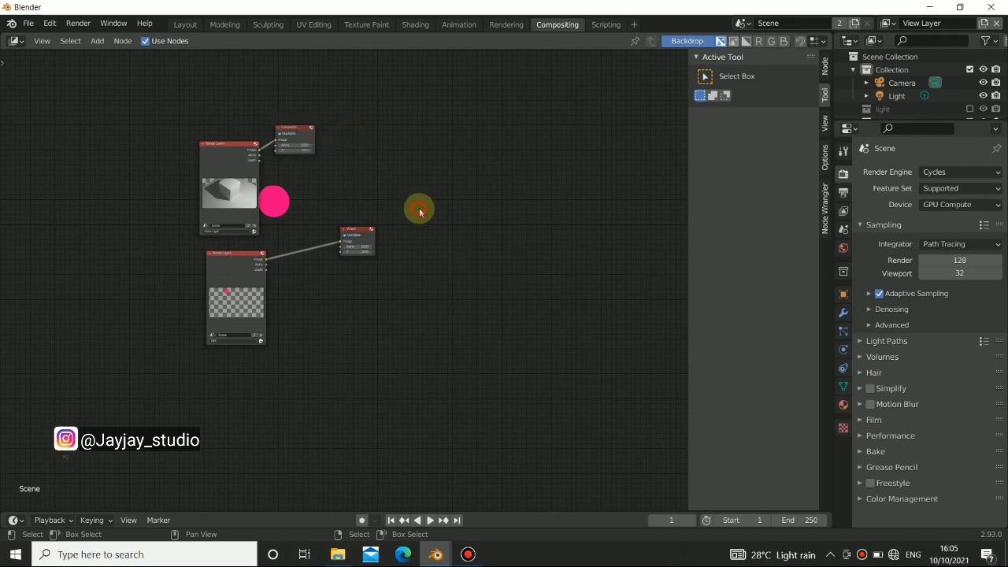
# Step: Add an Alpha Over node, feed it the View Layer image and the light image as foreground, and preview the result
pyautogui.hotkey('shift', 'a')
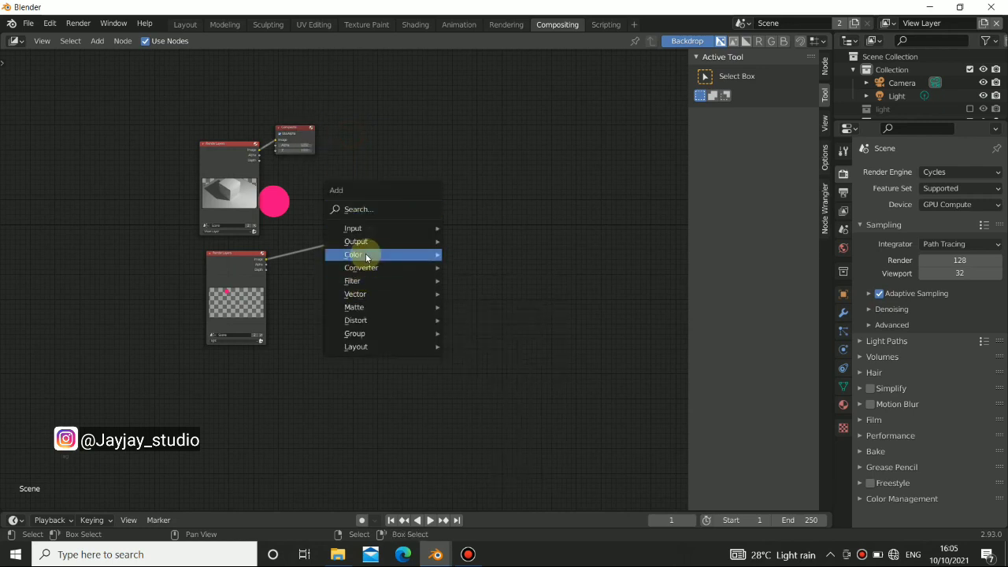
pyautogui.moveTo(414, 262)
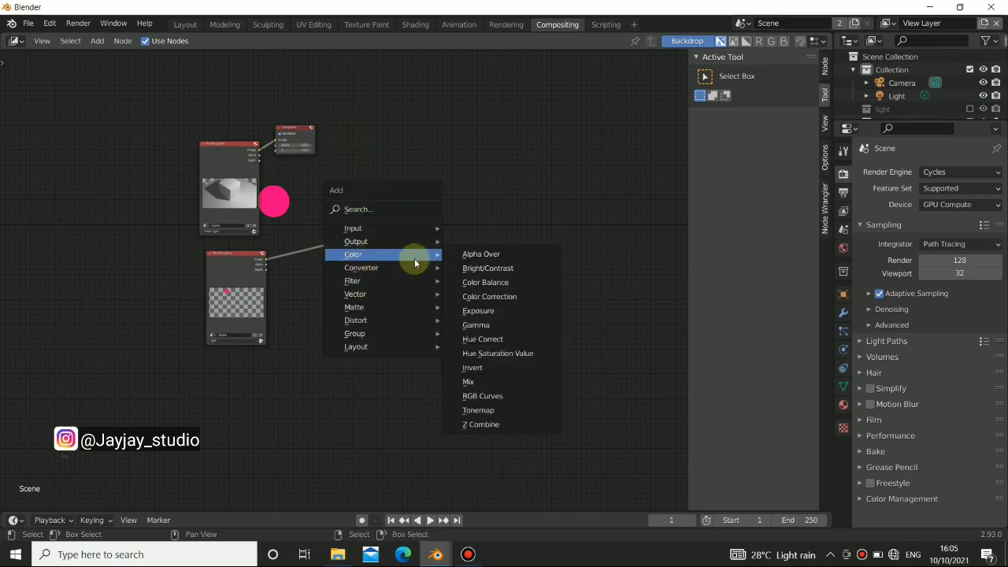
pyautogui.click(476, 254)
pyautogui.click(424, 187)
pyautogui.moveTo(258, 151); pyautogui.dragTo(426, 218)
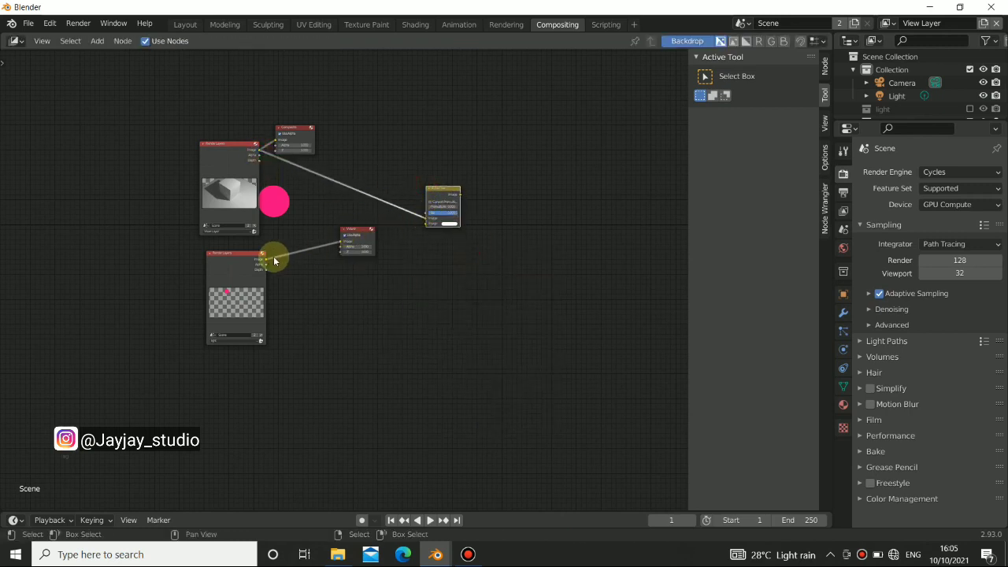
pyautogui.moveTo(266, 261); pyautogui.dragTo(426, 223)
pyautogui.click(444, 197)
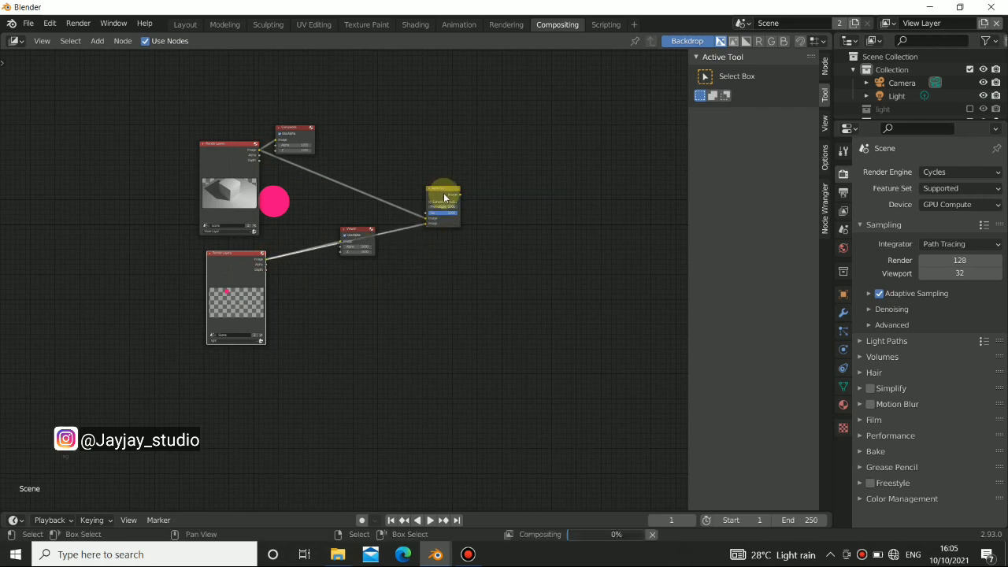
# Step: Spread out the node tree, placing the Viewer beyond the Alpha Over node and the Composite node above it
pyautogui.moveTo(356, 237); pyautogui.dragTo(559, 214)
pyautogui.moveTo(333, 308); pyautogui.dragTo(238, 298, button='middle')
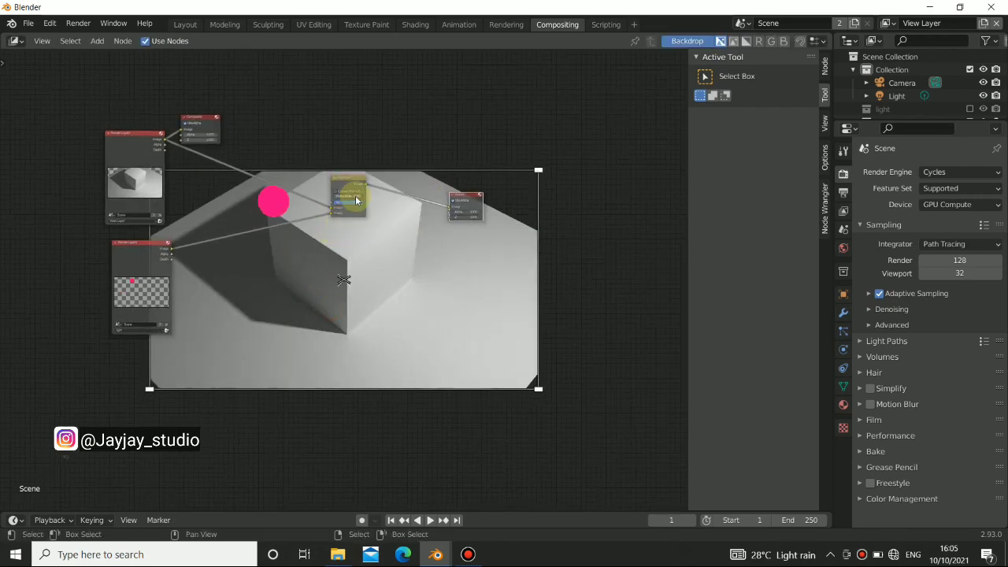
pyautogui.click(472, 200)
pyautogui.moveTo(472, 200); pyautogui.dragTo(479, 176)
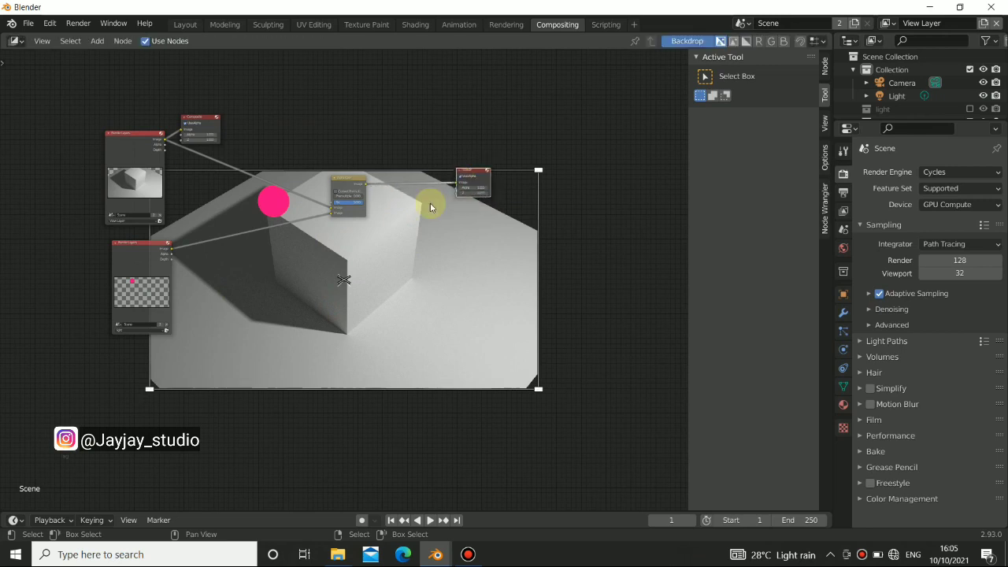
pyautogui.keyDown('alt'); pyautogui.moveTo(319, 274); pyautogui.dragTo(384, 303); pyautogui.keyUp('alt')
pyautogui.click(305, 126)
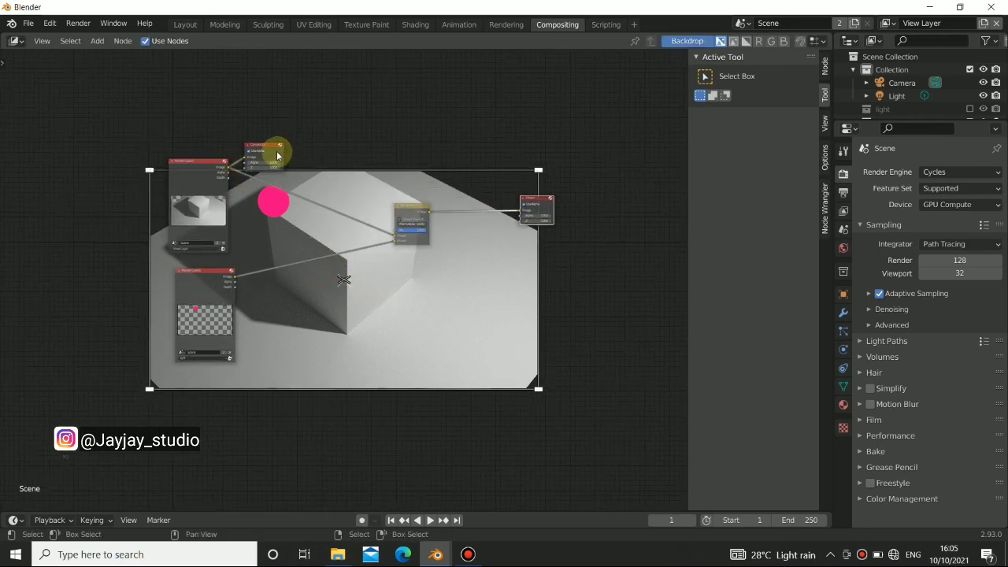
pyautogui.moveTo(276, 151); pyautogui.dragTo(358, 124)
pyautogui.click(273, 249)
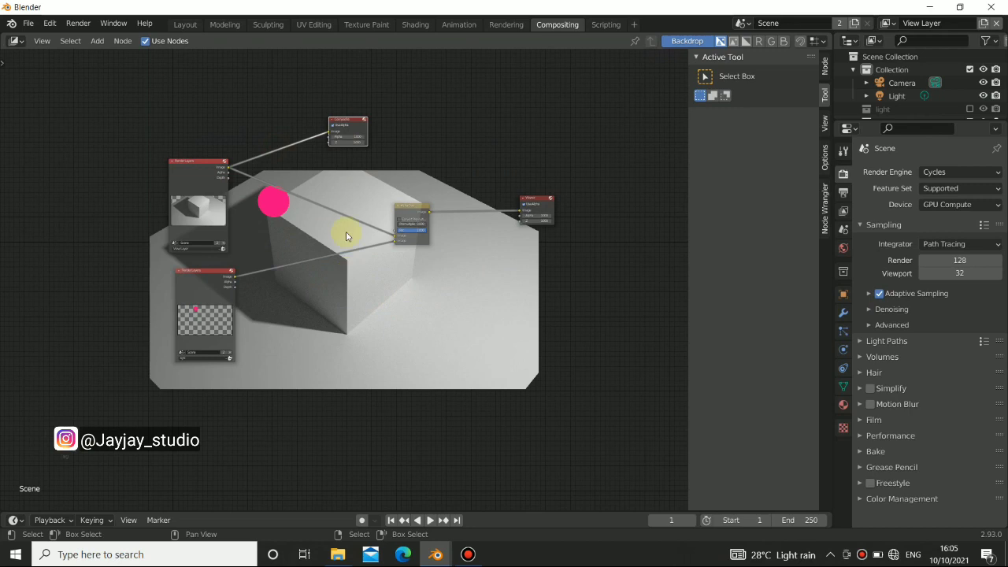
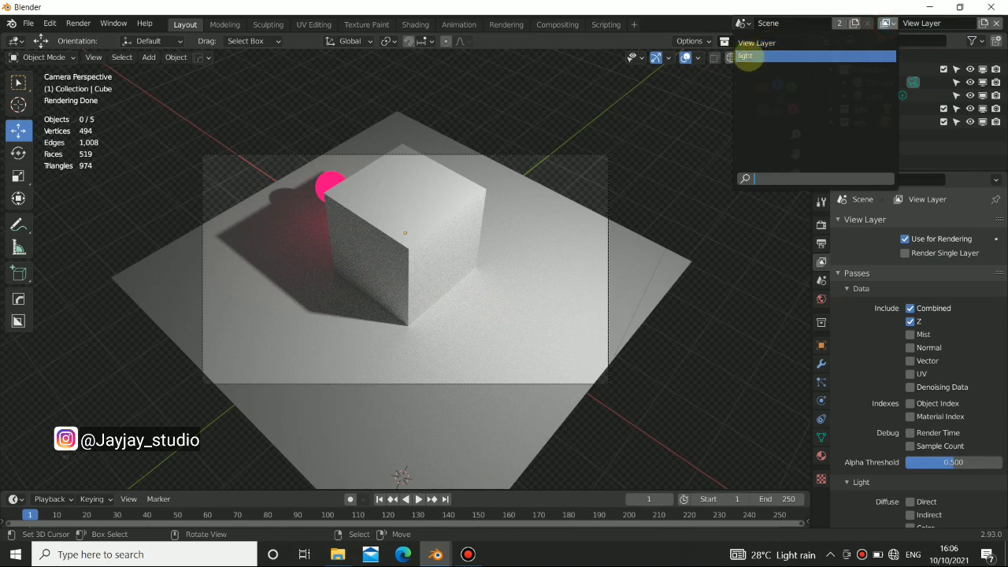
# Step: Make the light view layer active, include the geo collection in it and set that collection as a holdout
pyautogui.click(748, 60)
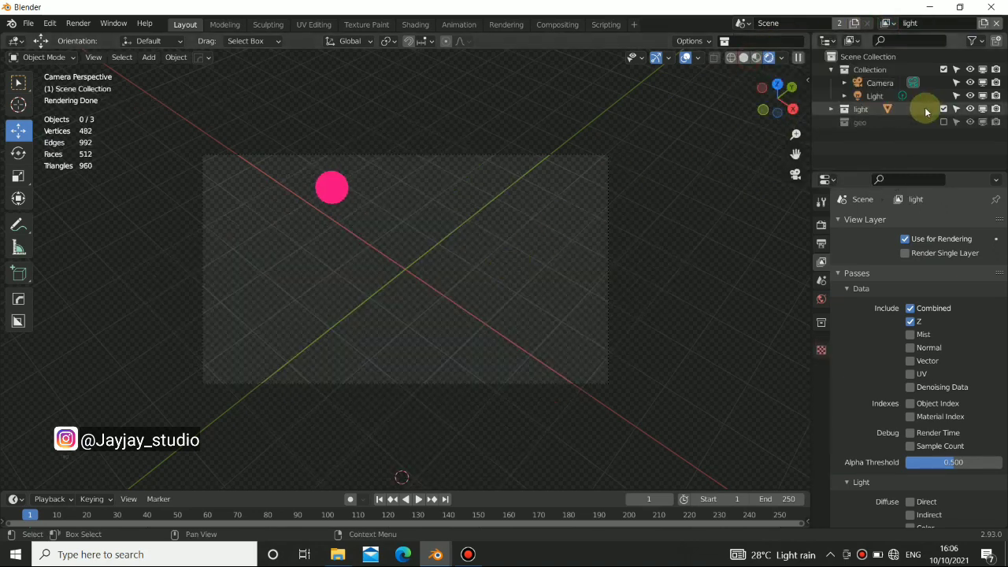
pyautogui.click(945, 122)
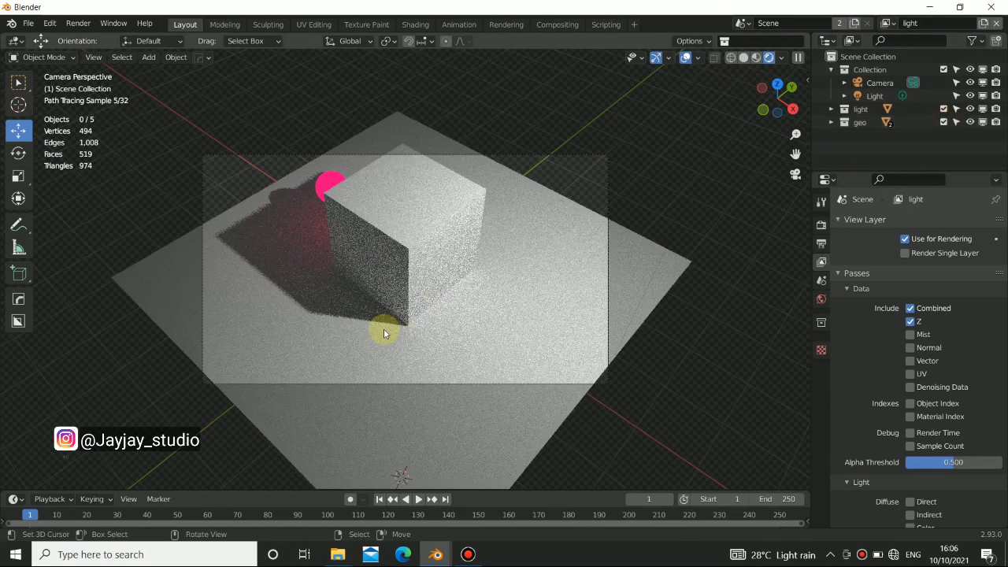
pyautogui.rightClick(853, 123)
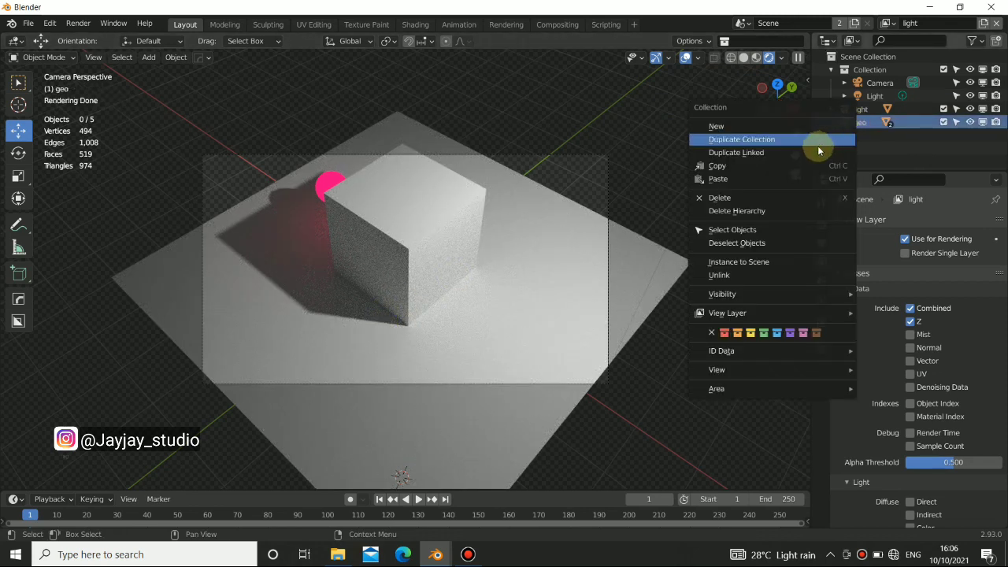
pyautogui.moveTo(734, 319)
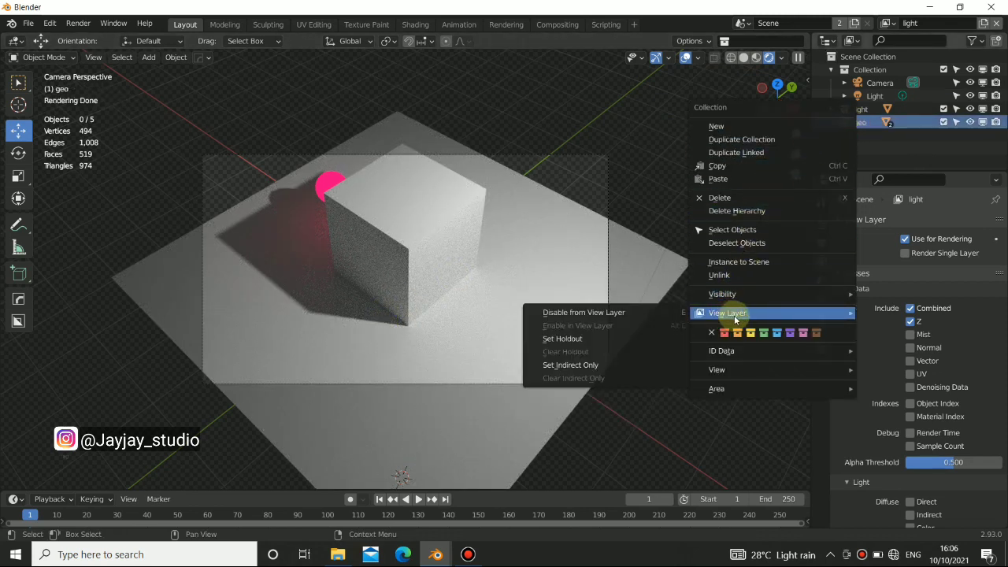
pyautogui.click(564, 340)
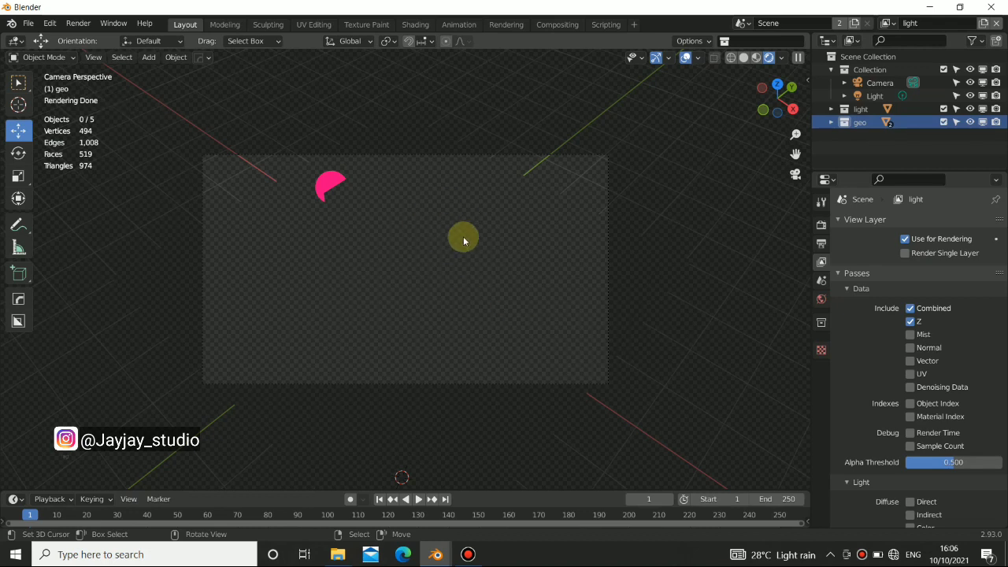
# Step: Switch to View Layer, set the light collection to Indirect Only and inspect the sphere's glow on the plane
pyautogui.click(884, 23)
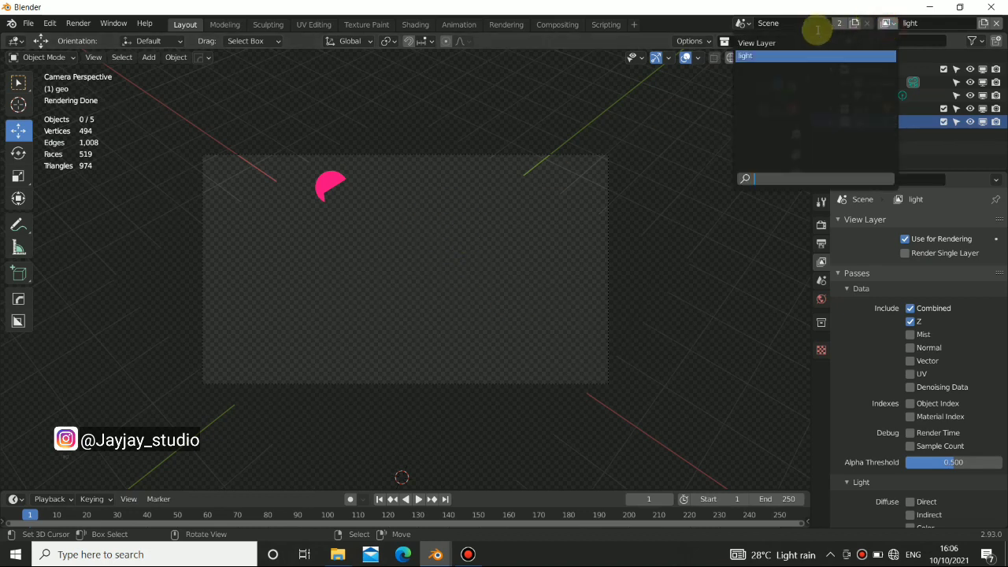
pyautogui.click(764, 43)
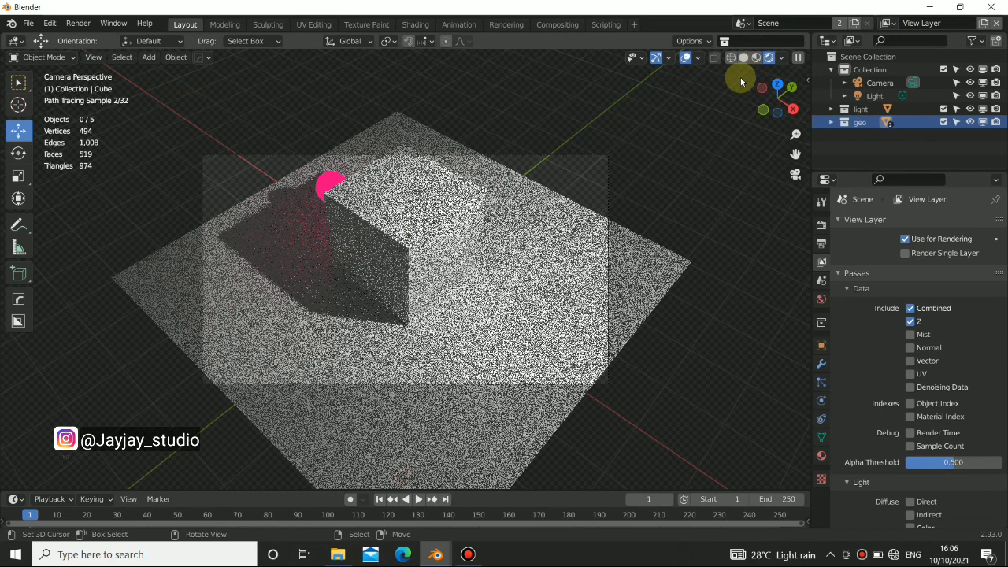
pyautogui.click(863, 110)
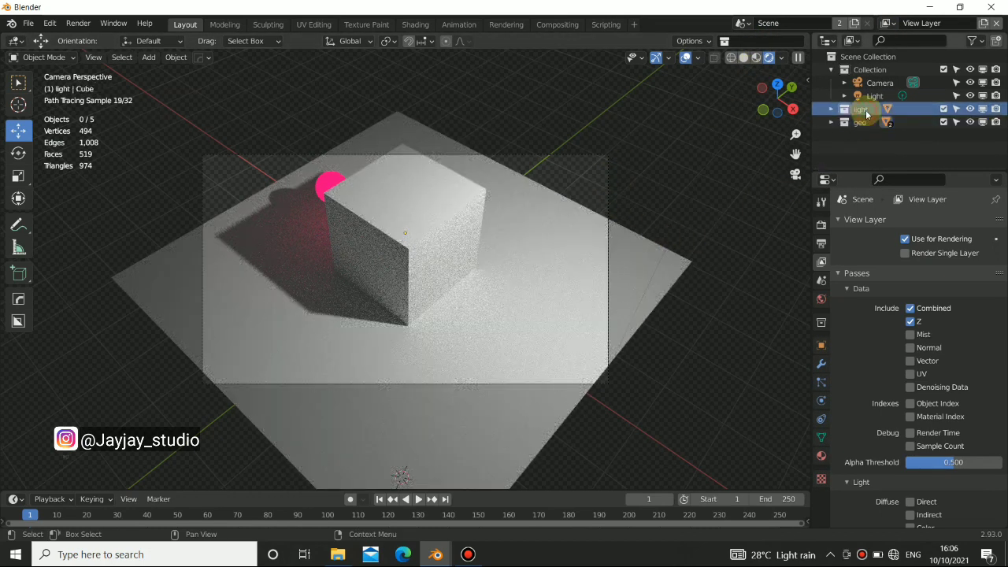
pyautogui.rightClick(866, 114)
pyautogui.moveTo(818, 236)
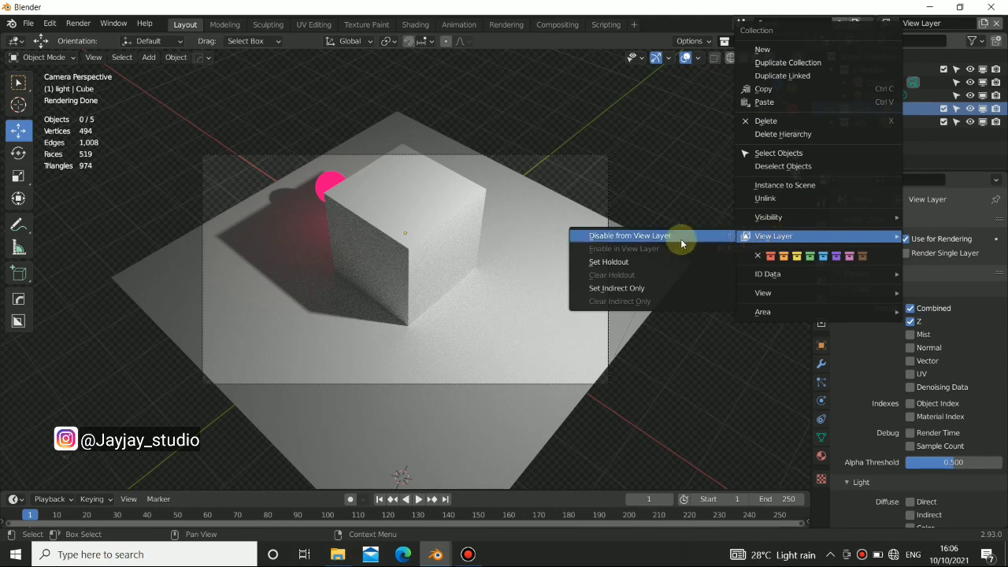
pyautogui.click(630, 288)
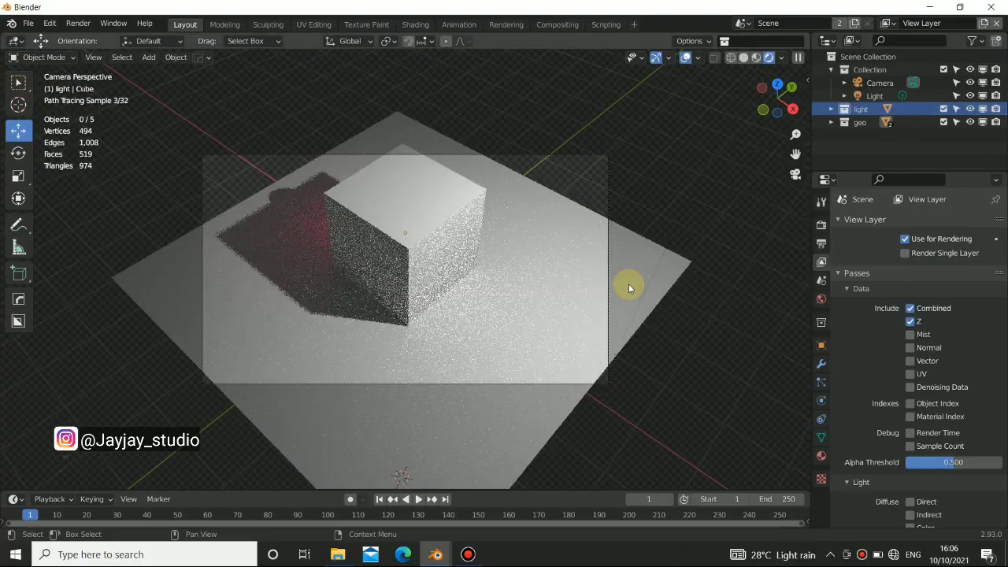
pyautogui.moveTo(365, 281); pyautogui.dragTo(285, 310, button='middle')
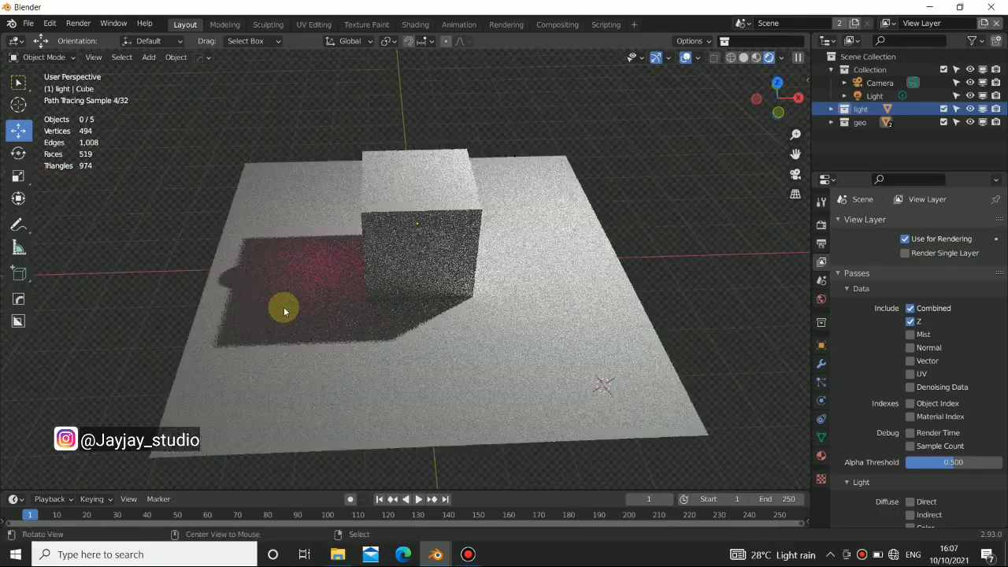
# Step: Render the scene with the light collection's Indirect Only setting and examine the Alpha Over result in the compositor
pyautogui.hotkey('ctrl', 's')
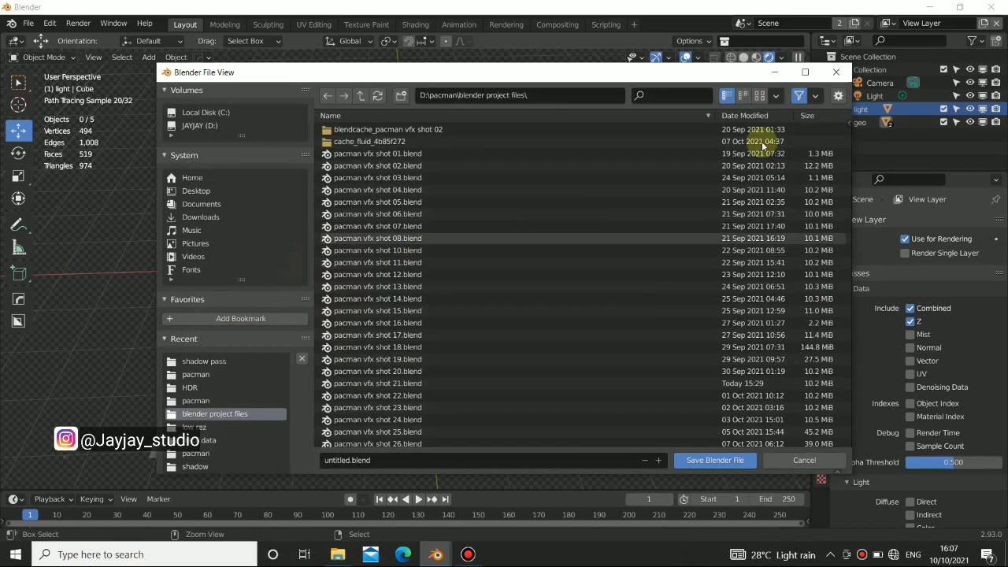
pyautogui.click(775, 75)
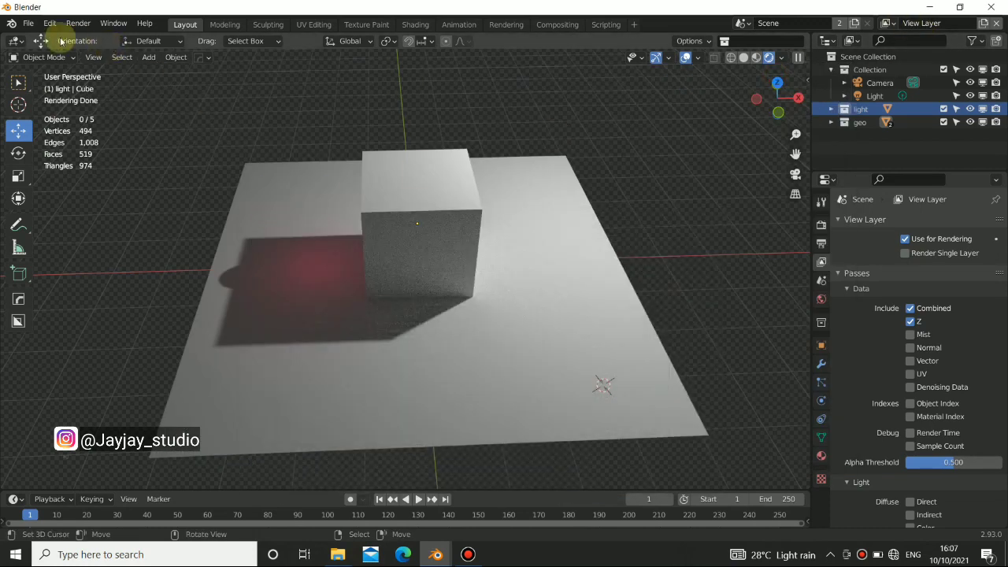
pyautogui.click(78, 23)
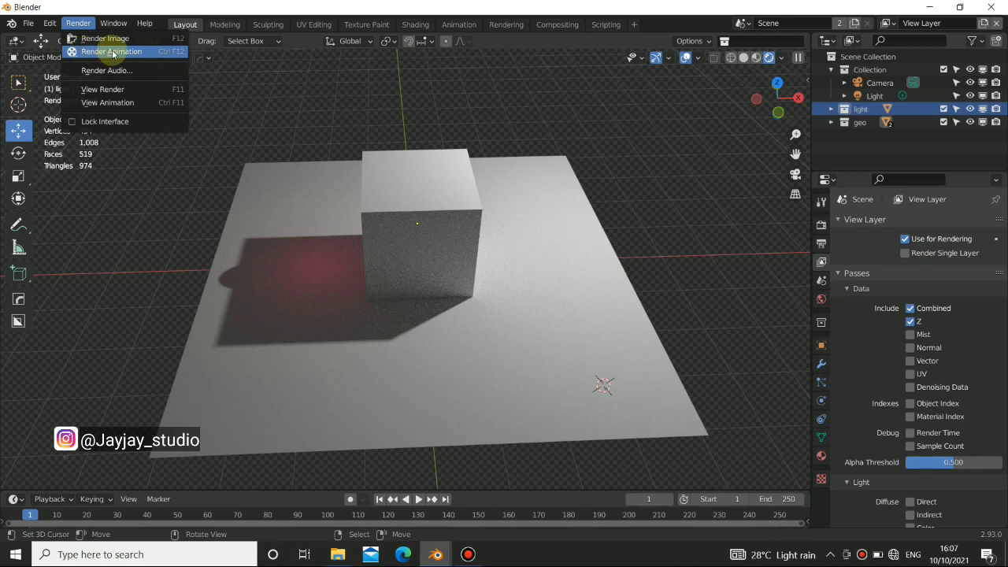
pyautogui.click(113, 52)
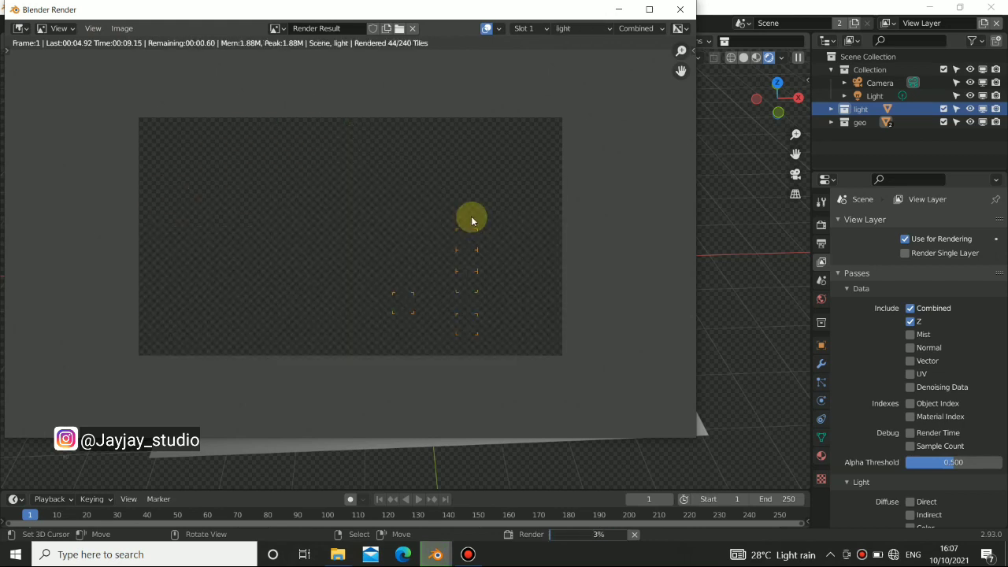
pyautogui.click(618, 11)
pyautogui.click(559, 24)
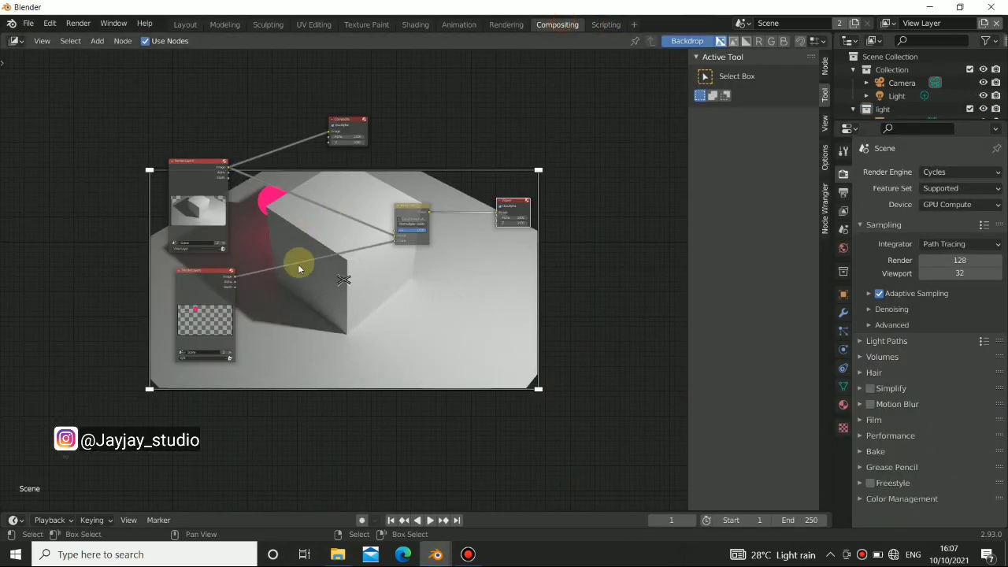
pyautogui.hscroll(5, 298, 269)
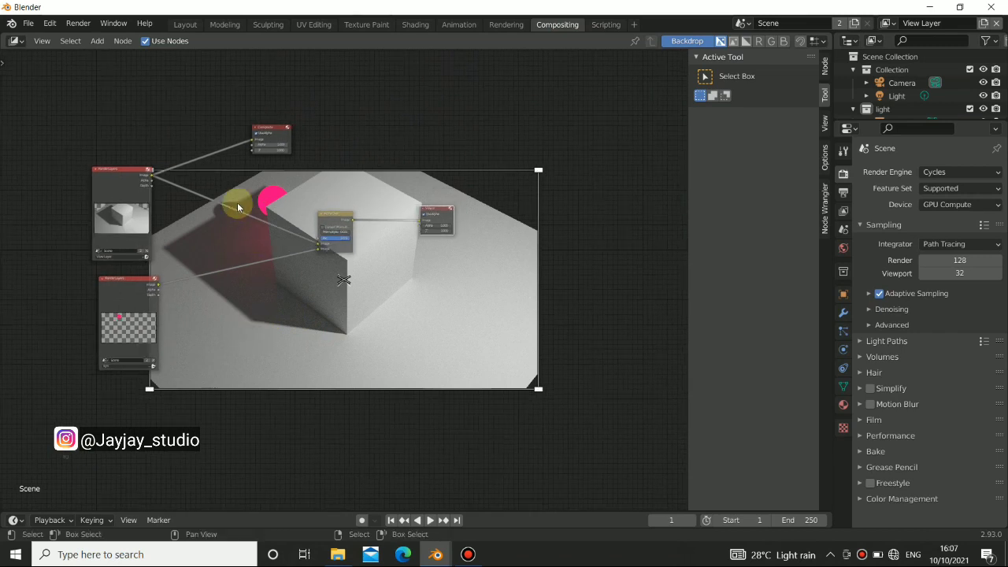
# Step: Clear Indirect Only from the light collection in View Layer and compare the camera view with the composite
pyautogui.click(185, 24)
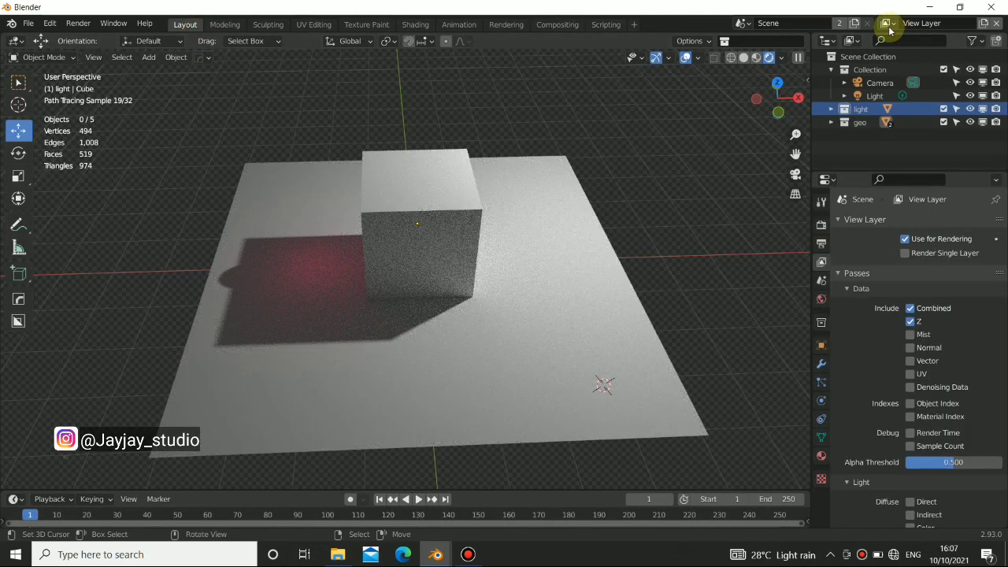
pyautogui.rightClick(851, 114)
pyautogui.moveTo(775, 236)
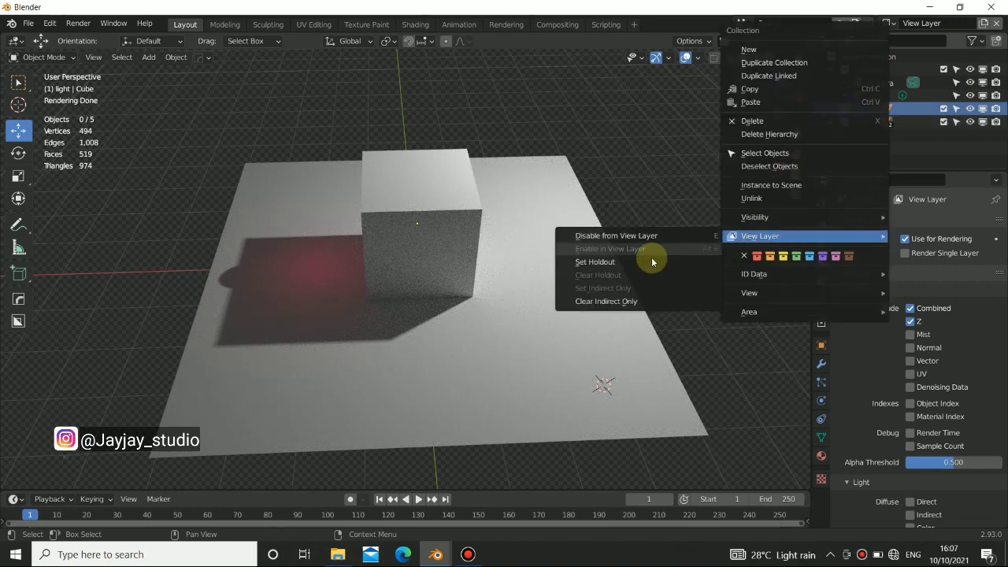
pyautogui.click(589, 303)
pyautogui.press('KP_0')
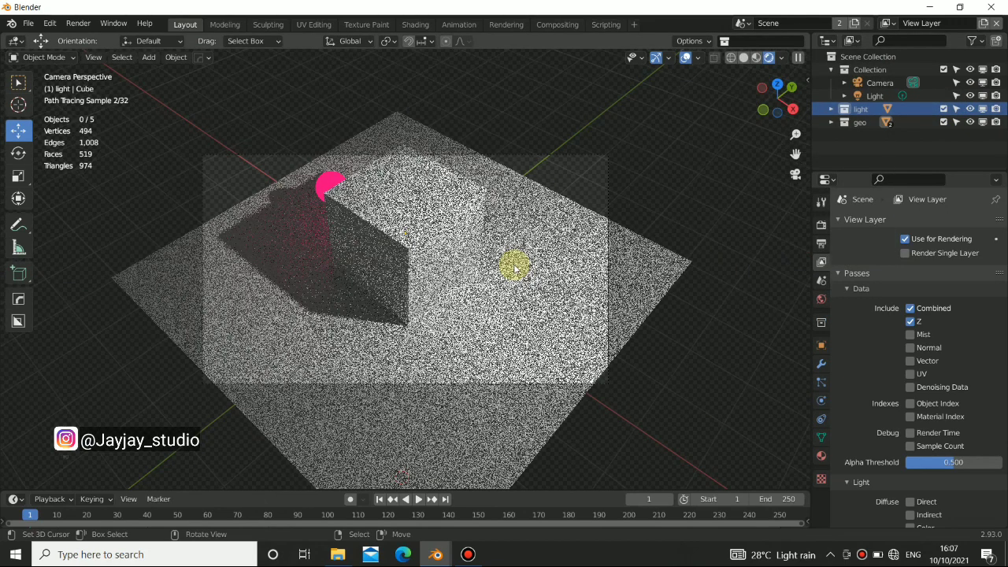
pyautogui.click(556, 25)
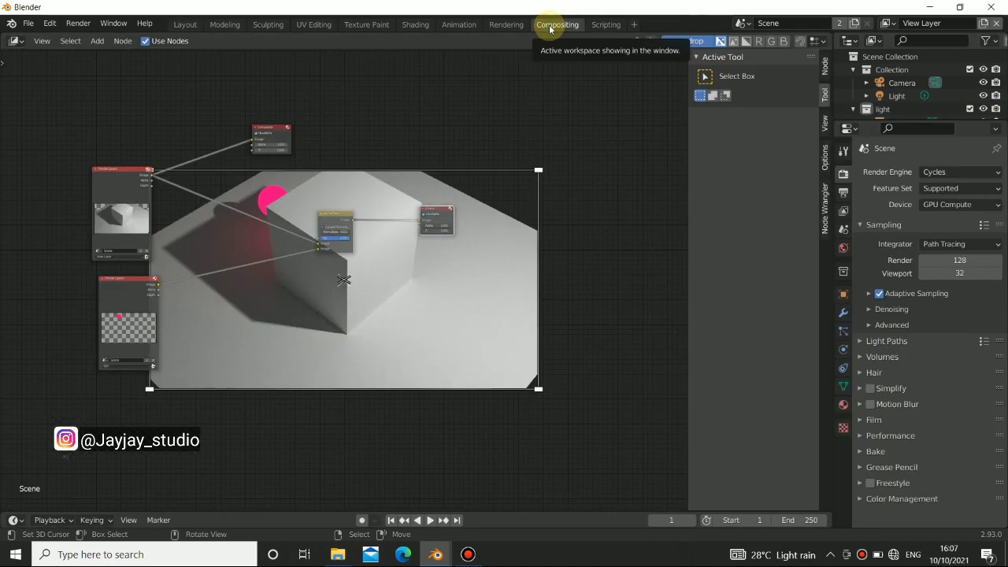
pyautogui.click(186, 24)
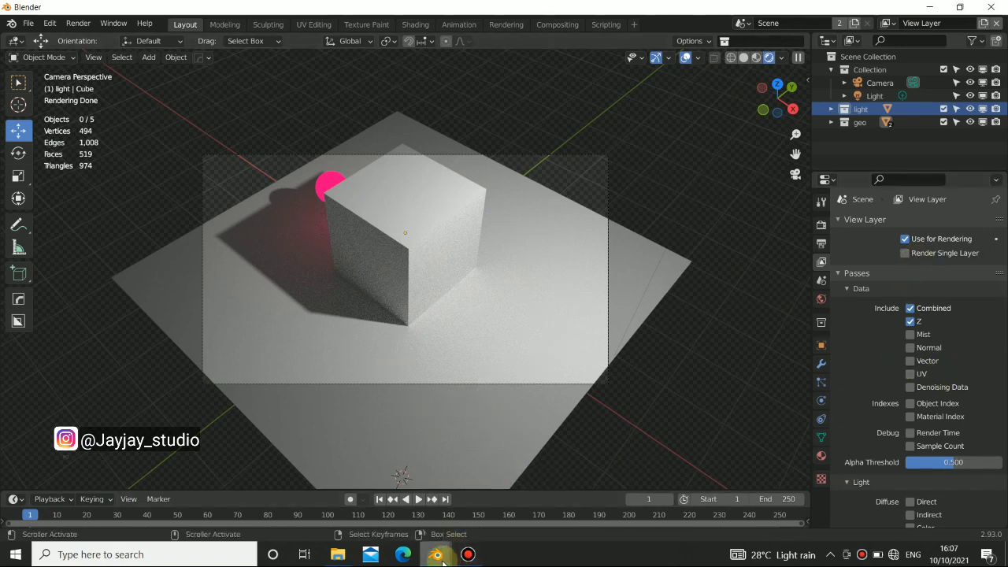
# Step: Switch to the other Blender window with the pacman project and inspect its 3D scene in Solid shading beside the render
pyautogui.moveTo(442, 561)
pyautogui.click(360, 513)
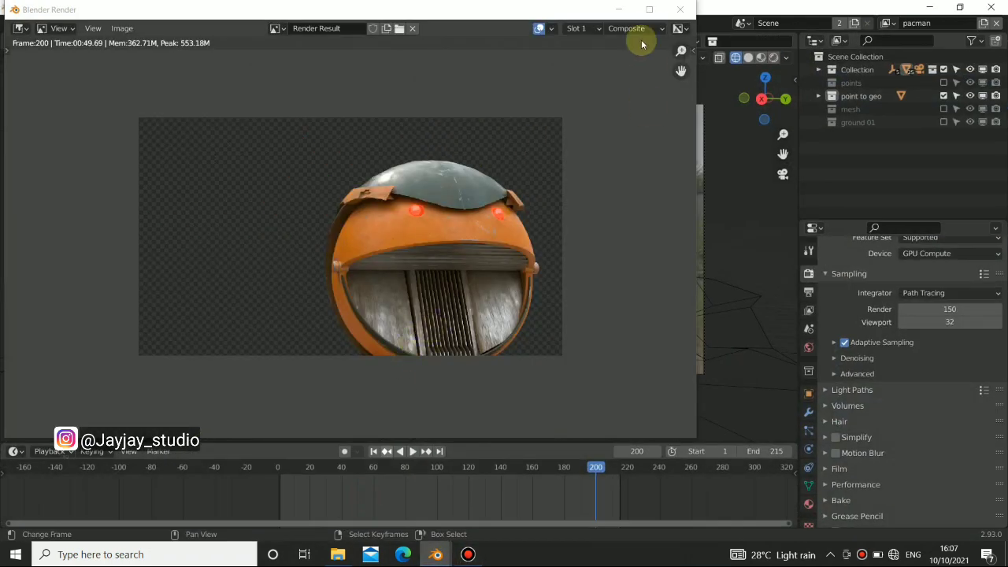
pyautogui.click(649, 9)
pyautogui.moveTo(488, 147); pyautogui.dragTo(614, 228, button='middle')
pyautogui.scroll(3, 547, 247)
pyautogui.scroll(-4, 515, 243)
pyautogui.click(748, 58)
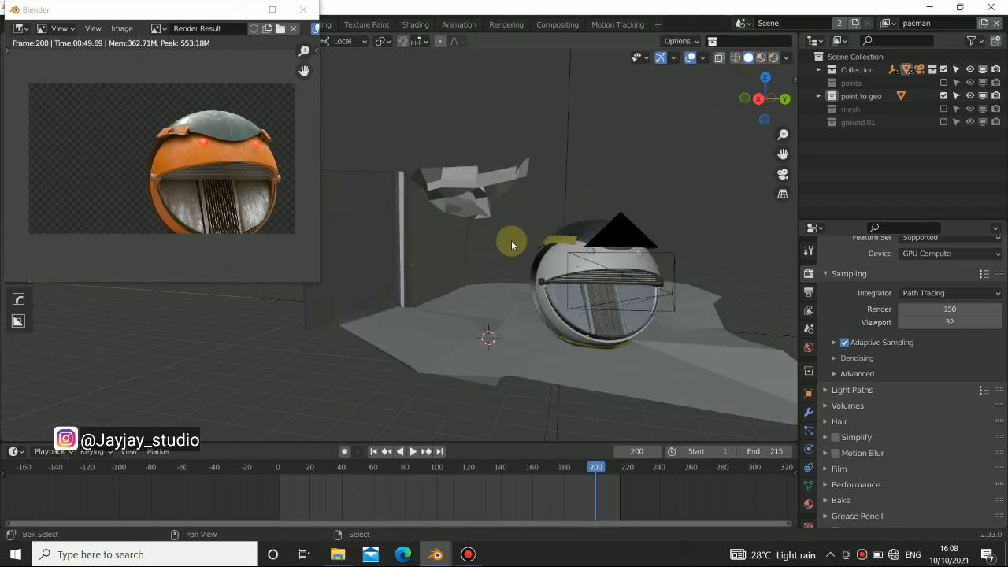